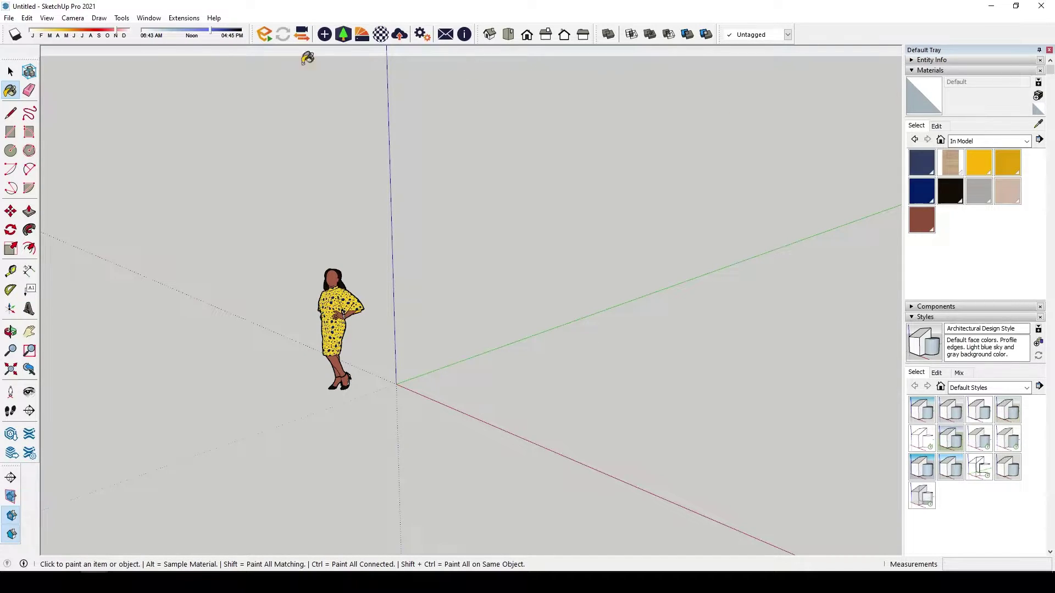
- Check the model's length units in Model Info and leave them as decimal Centimeters
click(144, 21)
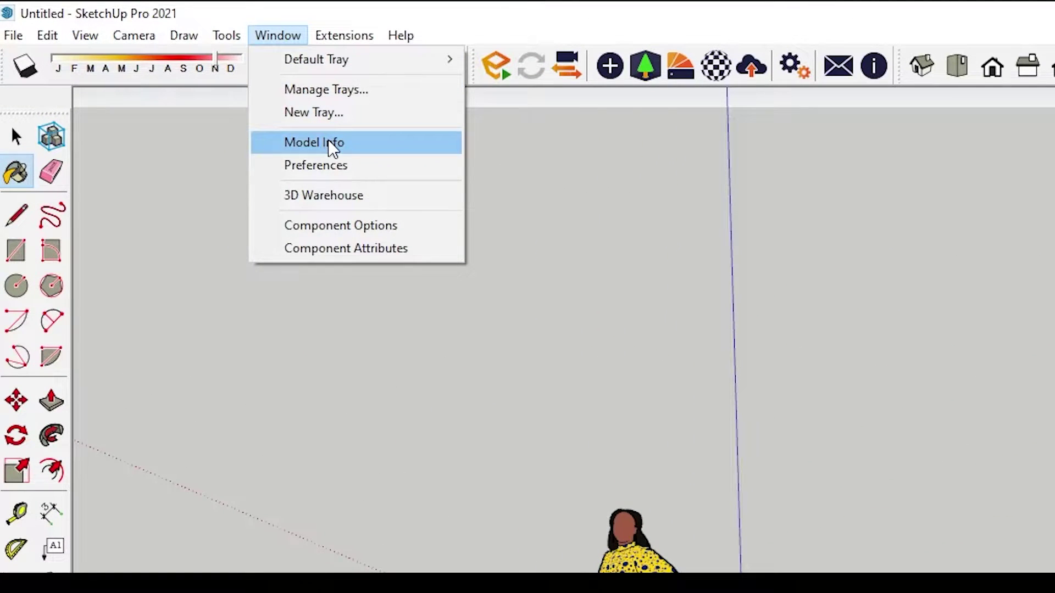
click(176, 73)
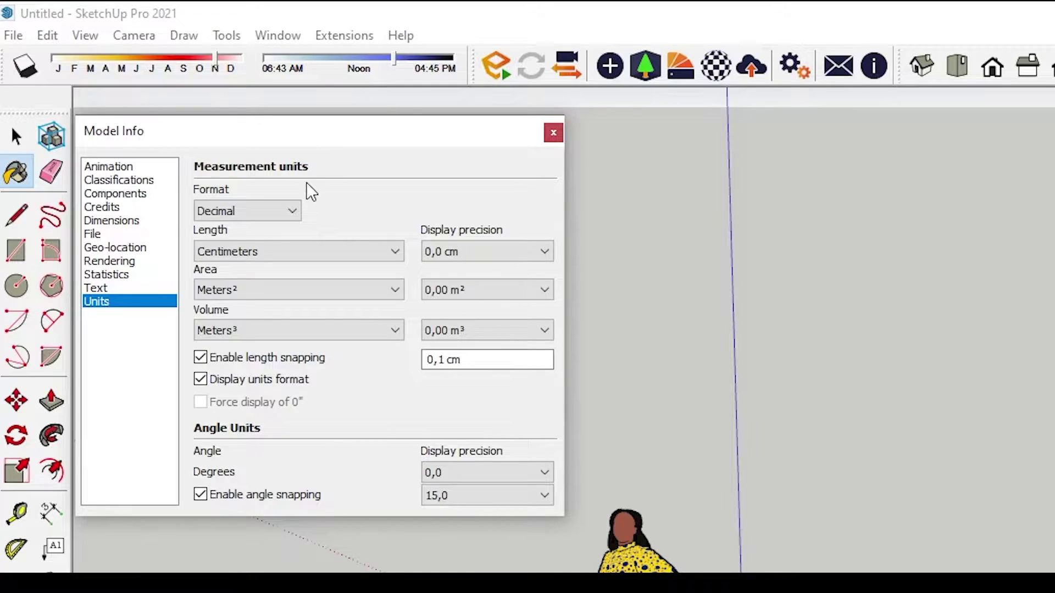
click(393, 253)
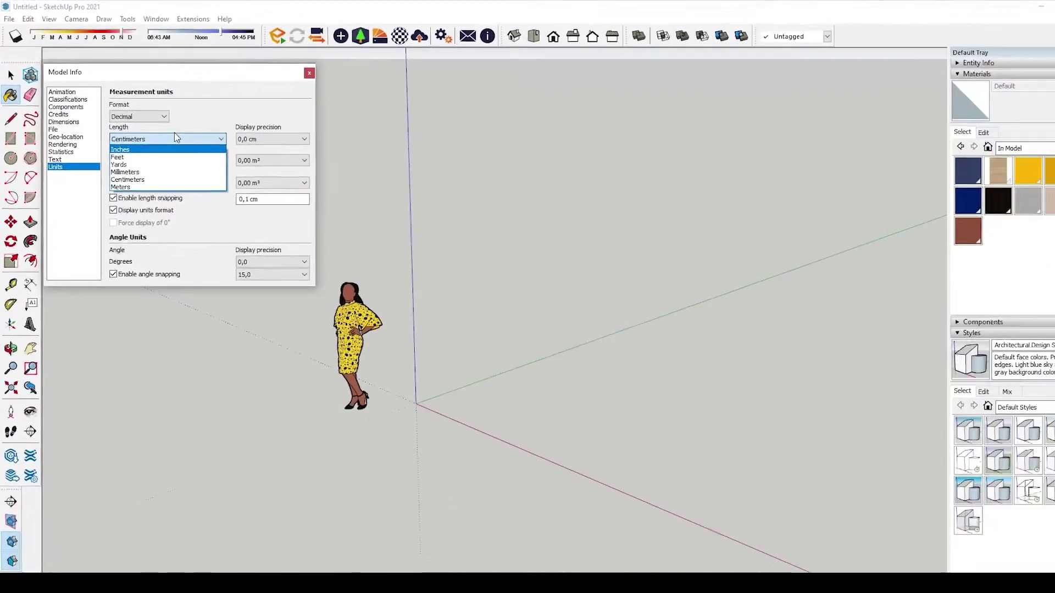
click(174, 133)
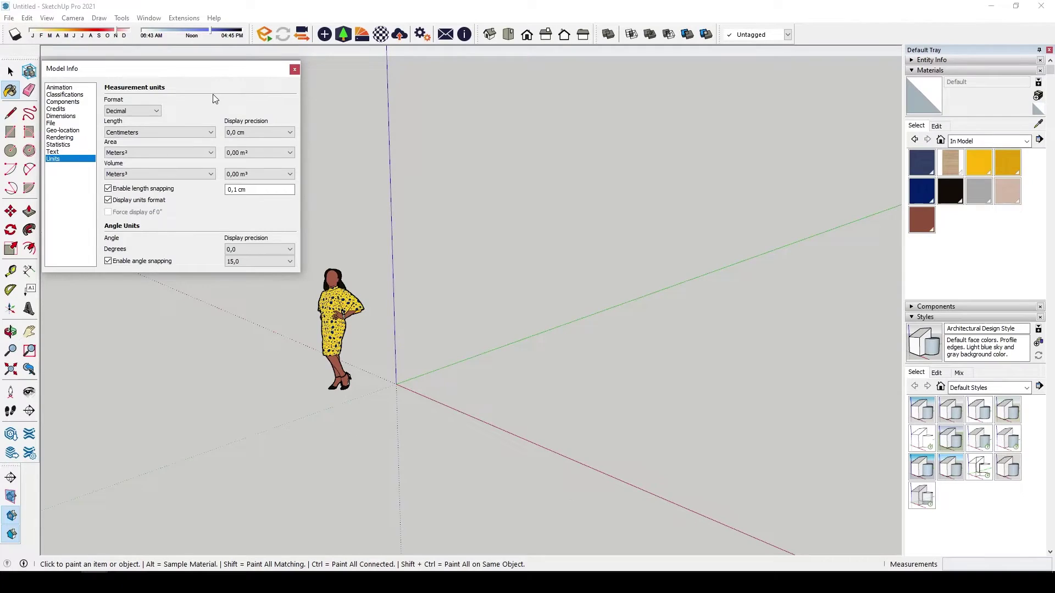
drag(237, 71, 254, 63)
- Close Model Info and draw a 180 × 55 cm ground rectangle starting near the origin
click(310, 62)
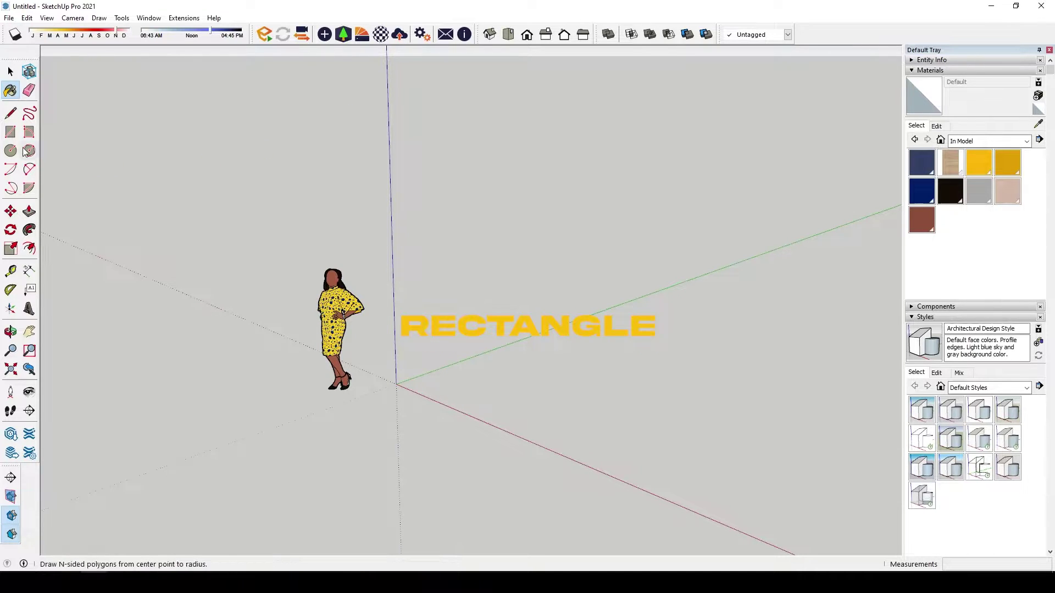
click(11, 131)
middle_drag(141, 176, 568, 360)
click(476, 384)
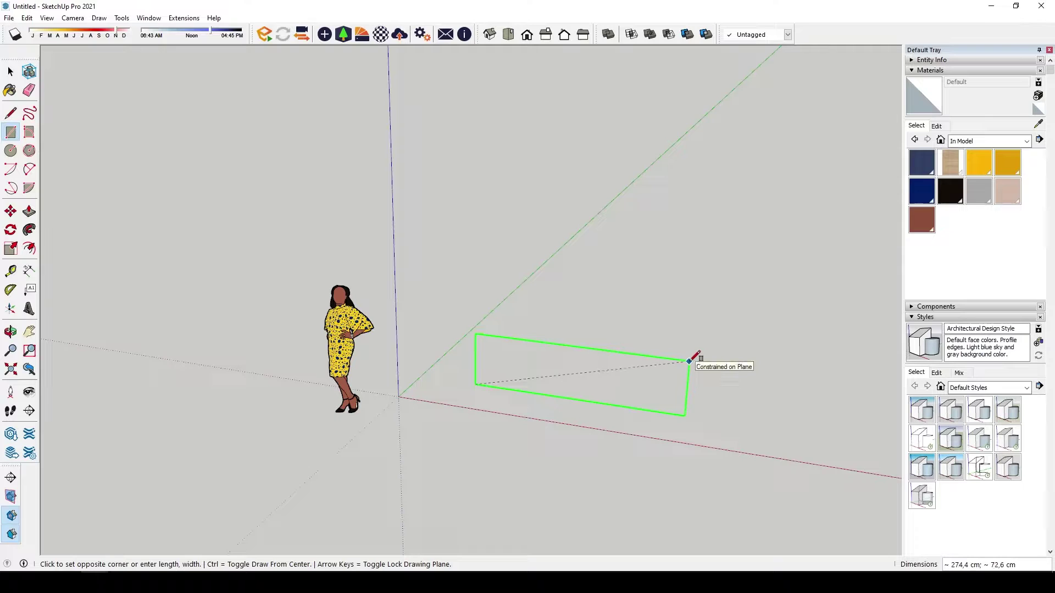
text(180;55)
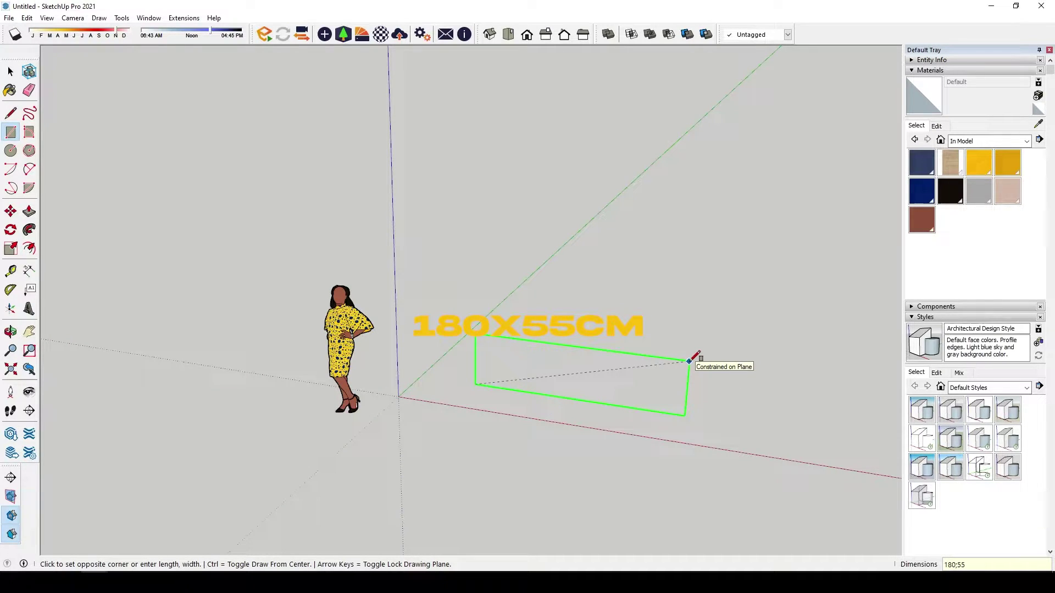
key(Return)
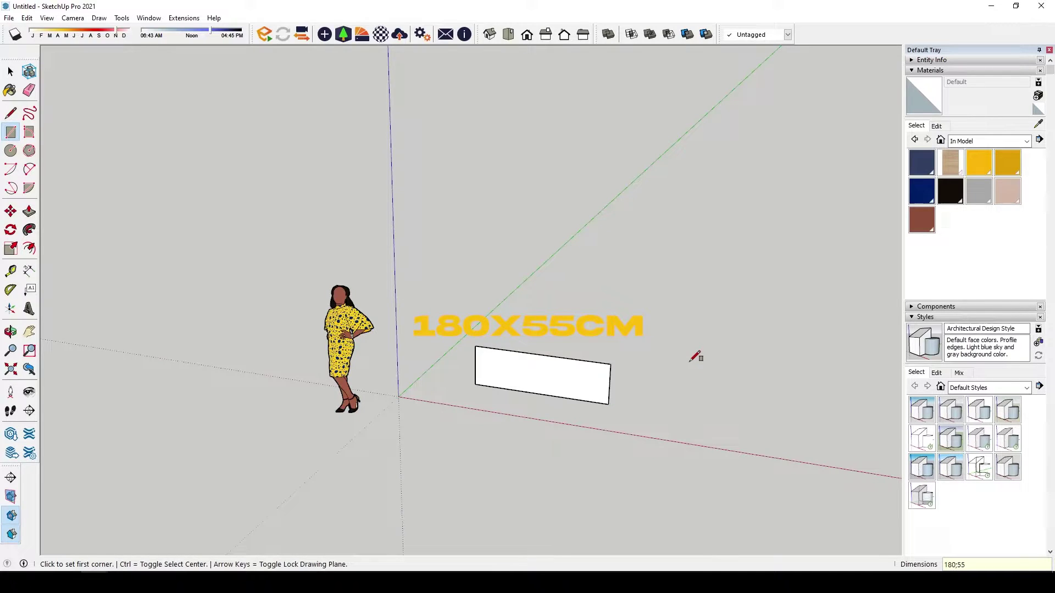
scroll(693, 357, up, 4)
middle_drag(608, 385, 570, 408)
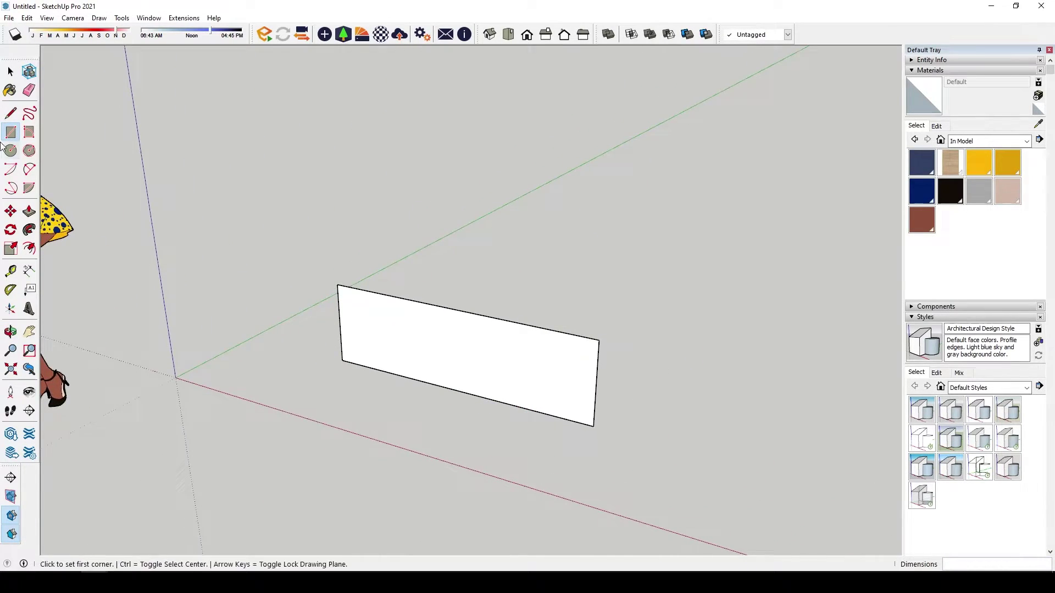
- Push/Pull the rectangle up 60 cm into a 180 × 55 × 60 cm box
click(30, 213)
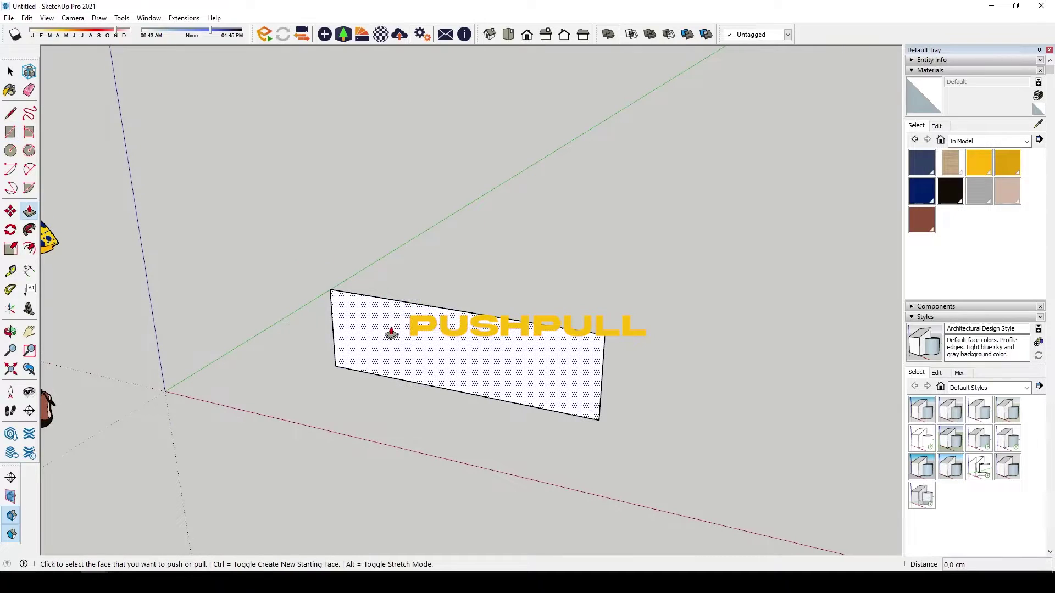
click(551, 366)
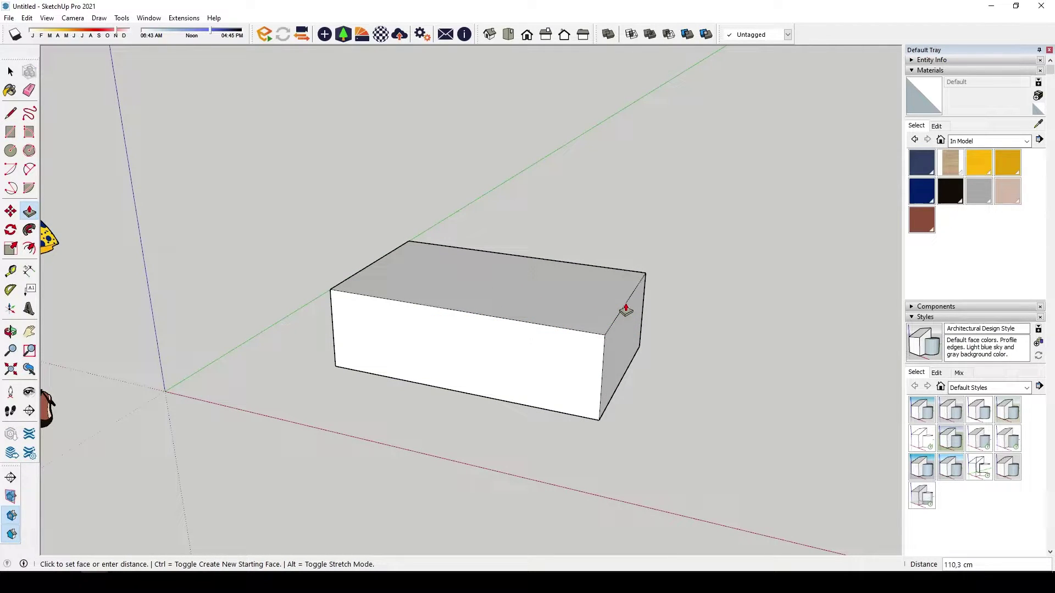
key(Return)
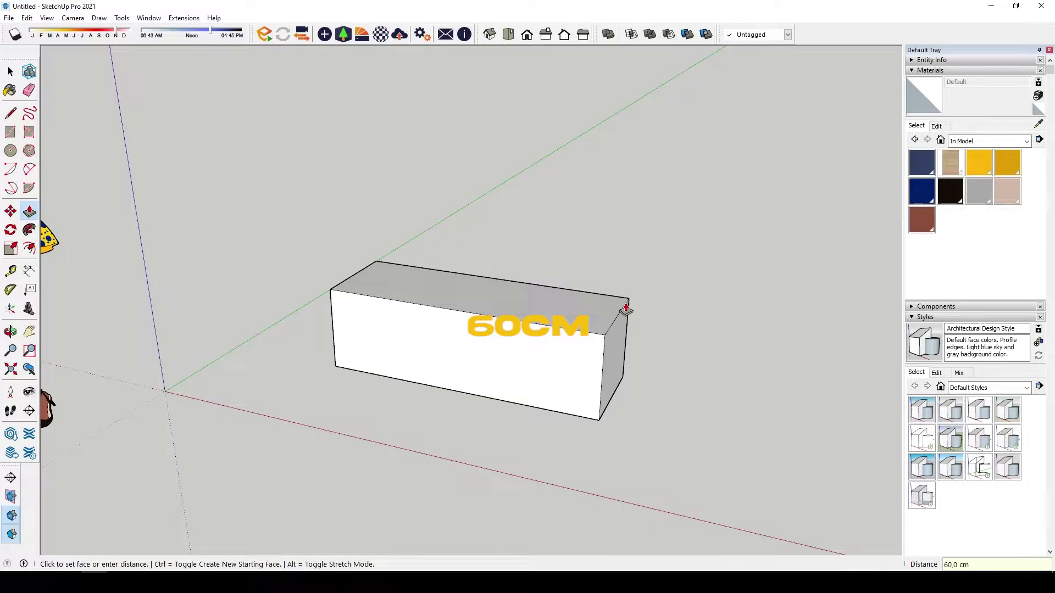
mouse_move(626, 308)
middle_down()
mouse_move(662, 352)
mouse_move(377, 306)
mouse_move(596, 200)
mouse_move(670, 207)
mouse_move(599, 253)
mouse_move(583, 217)
mouse_move(539, 272)
middle_up()
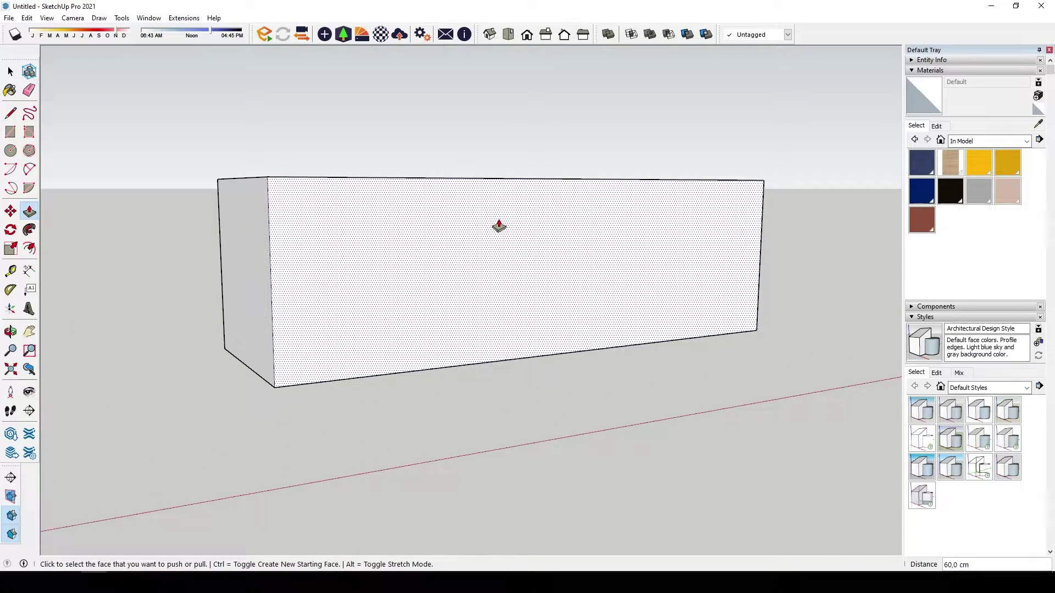
- Place front-face guides 10 cm above the bottom edge and 10 cm inside the left edge
click(11, 272)
click(392, 374)
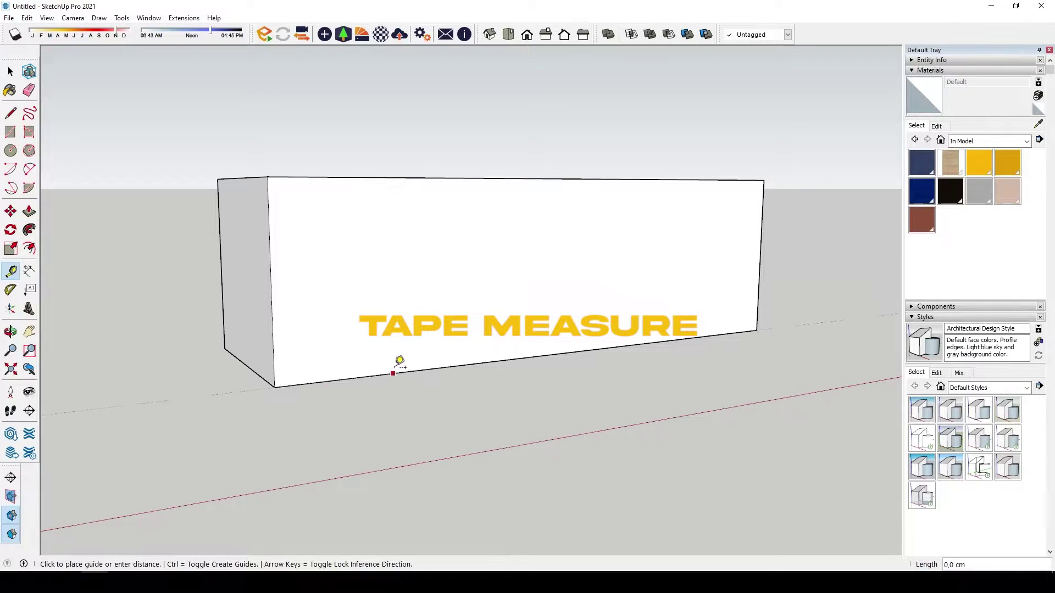
text(10)
key(Return)
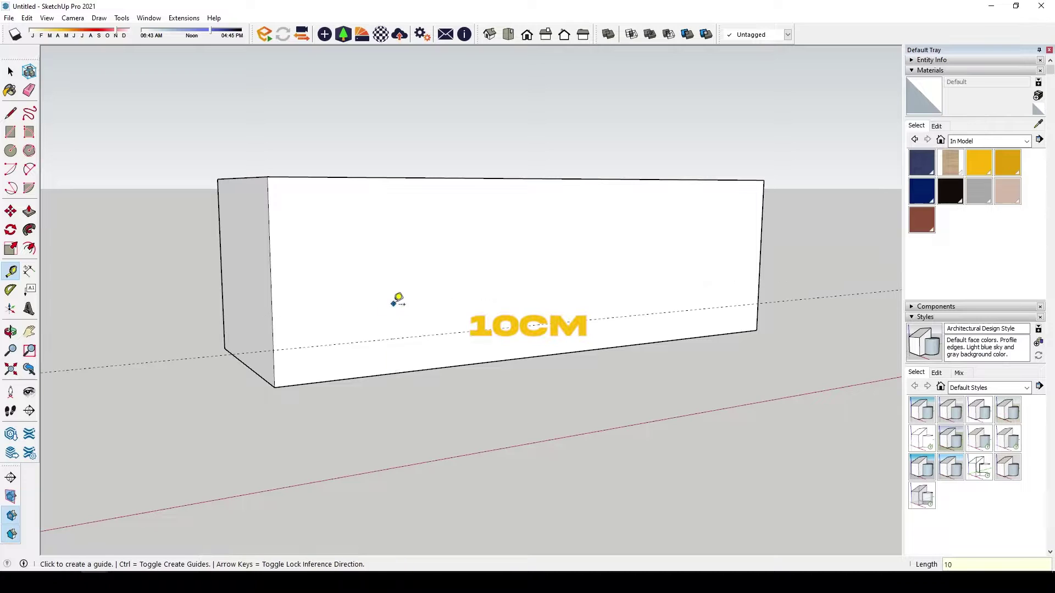
click(270, 291)
text(10)
key(Return)
- Add a 10 cm guide inside the right edge and zoom toward the lower-left corner
click(767, 270)
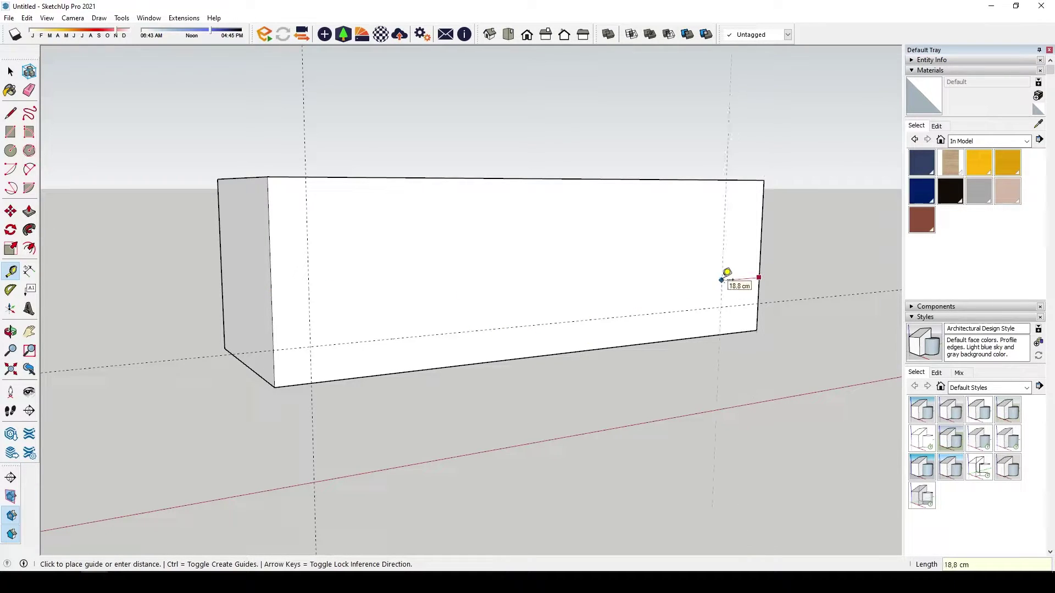
key(Return)
mouse_move(652, 306)
middle_down()
mouse_move(430, 304)
mouse_move(483, 297)
middle_up()
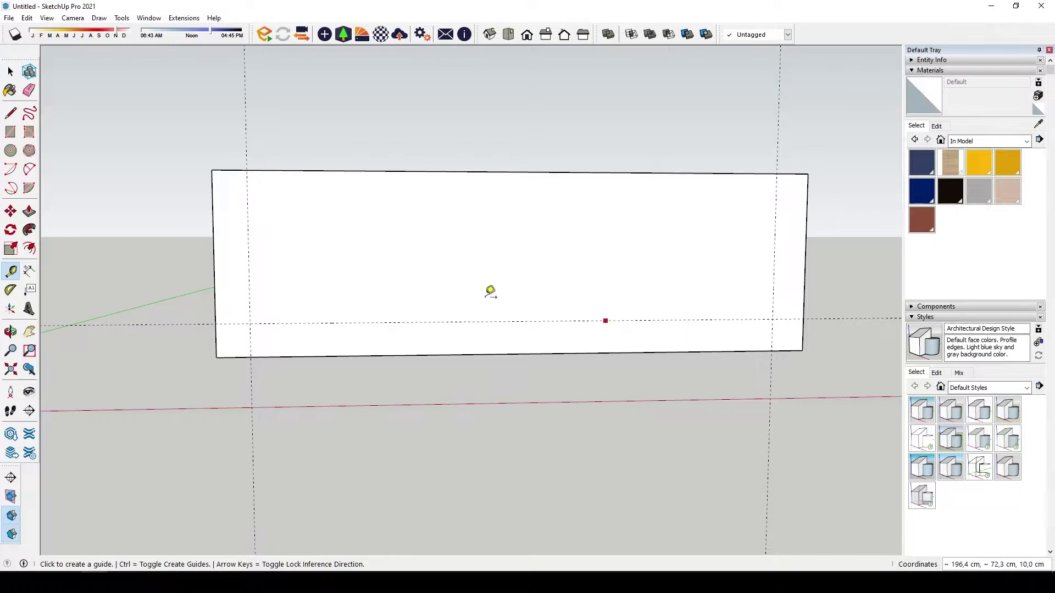
middle_drag(490, 291, 398, 301)
scroll(235, 328, up, 5)
middle_drag(236, 327, 312, 347)
key(space)
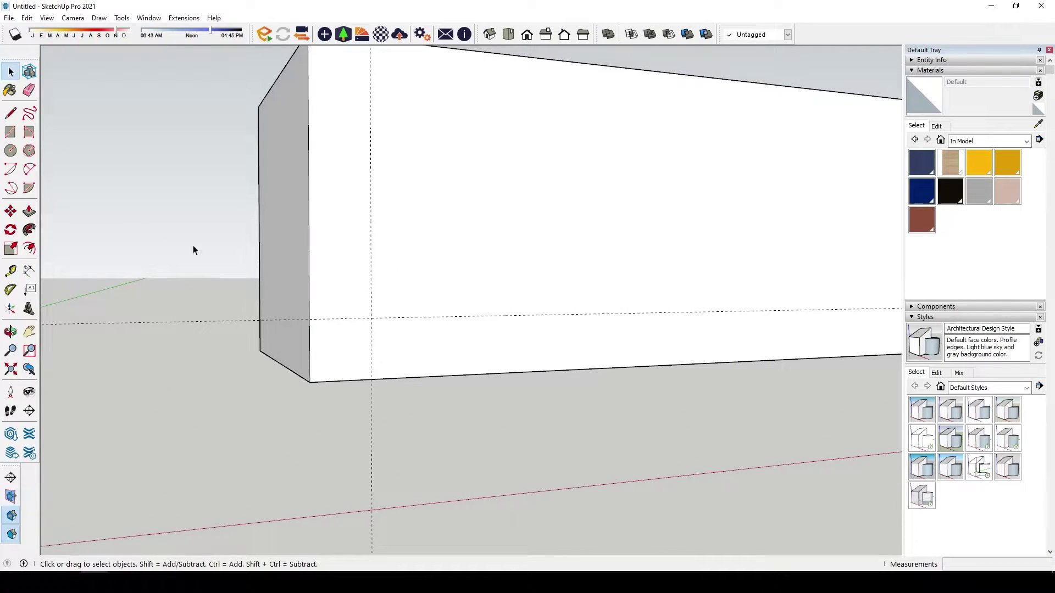
- Round the lower-left front corner with a 2 Point Arc between the guides
click(29, 170)
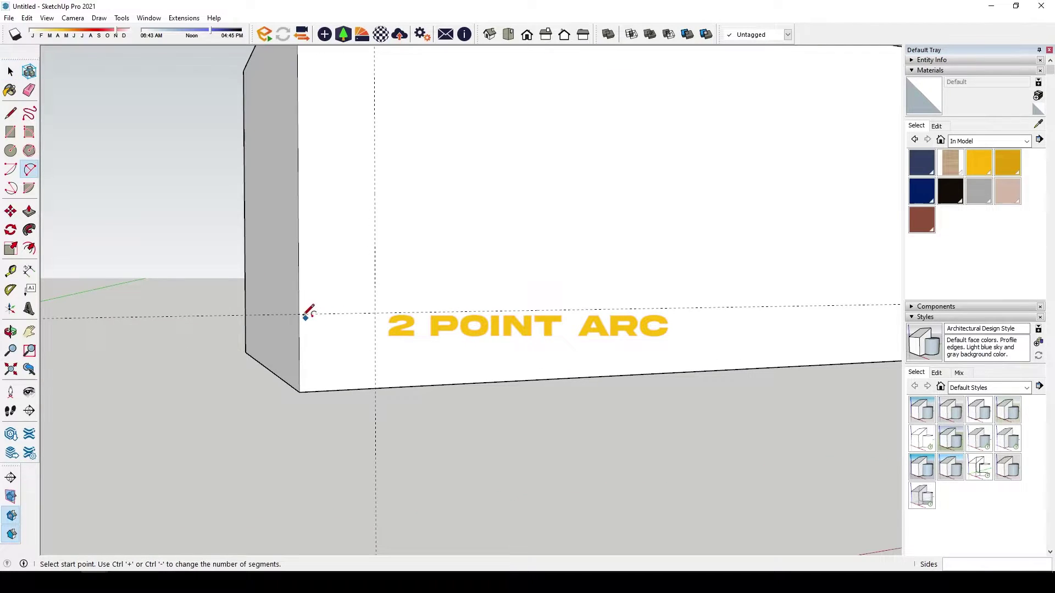
click(299, 314)
click(384, 387)
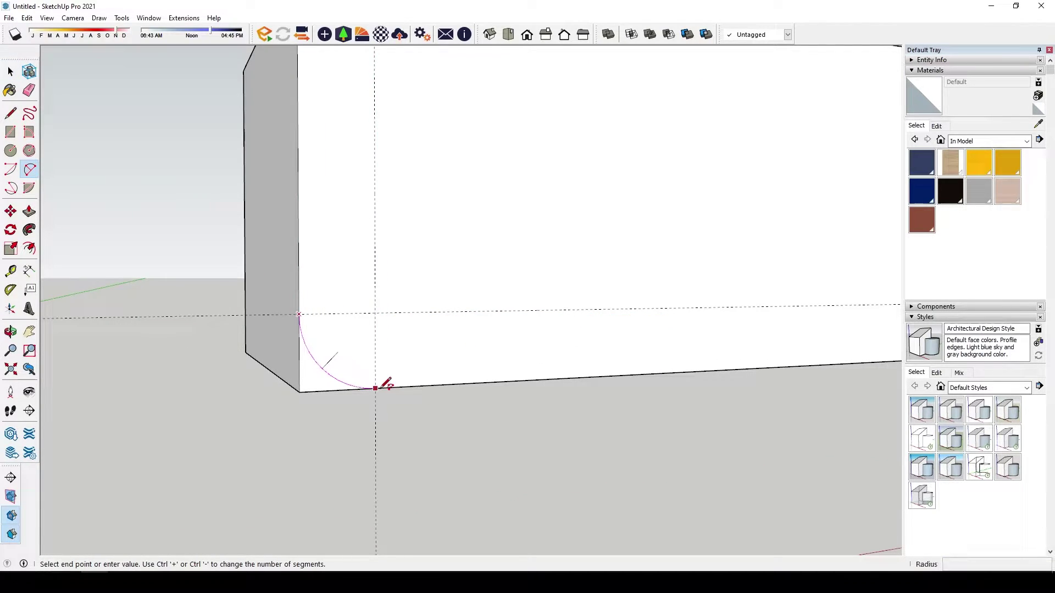
click(383, 387)
- Round the lower-right front corner with a matching arc between the guides
middle_drag(383, 386, 430, 358)
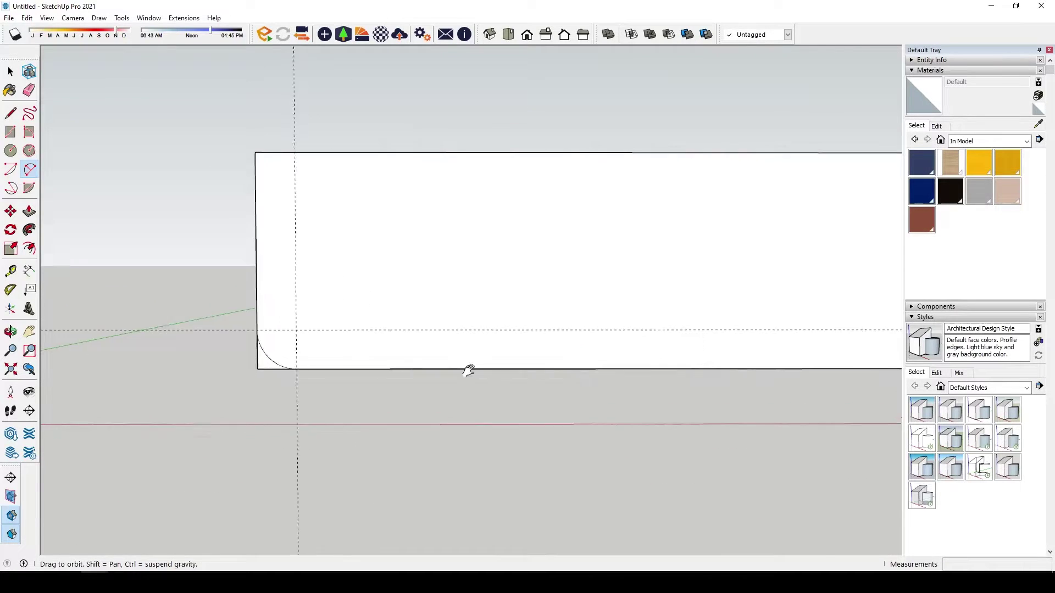
scroll(434, 354, up, 1)
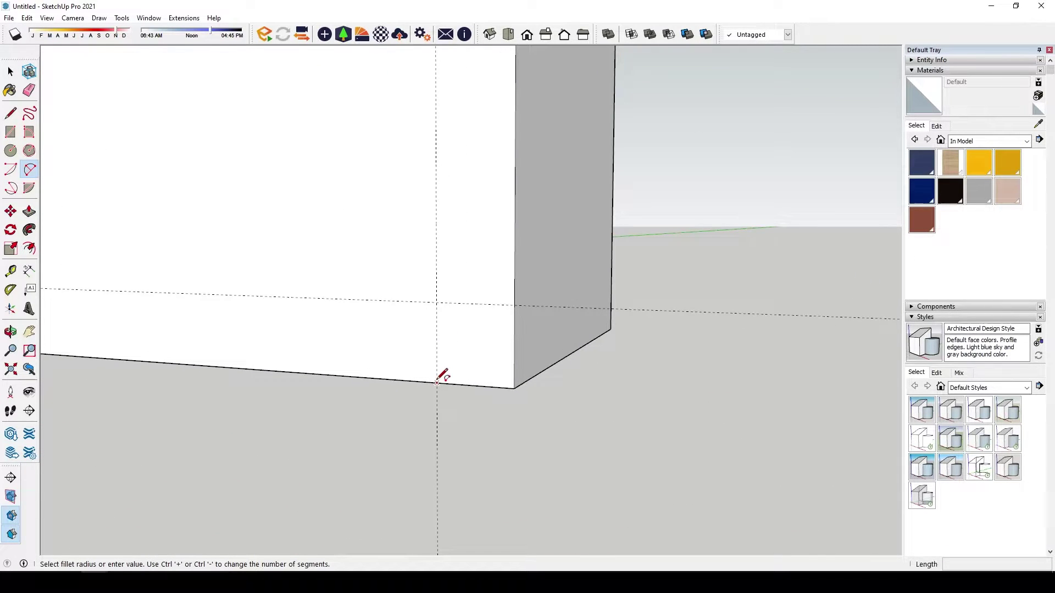
click(438, 381)
click(515, 304)
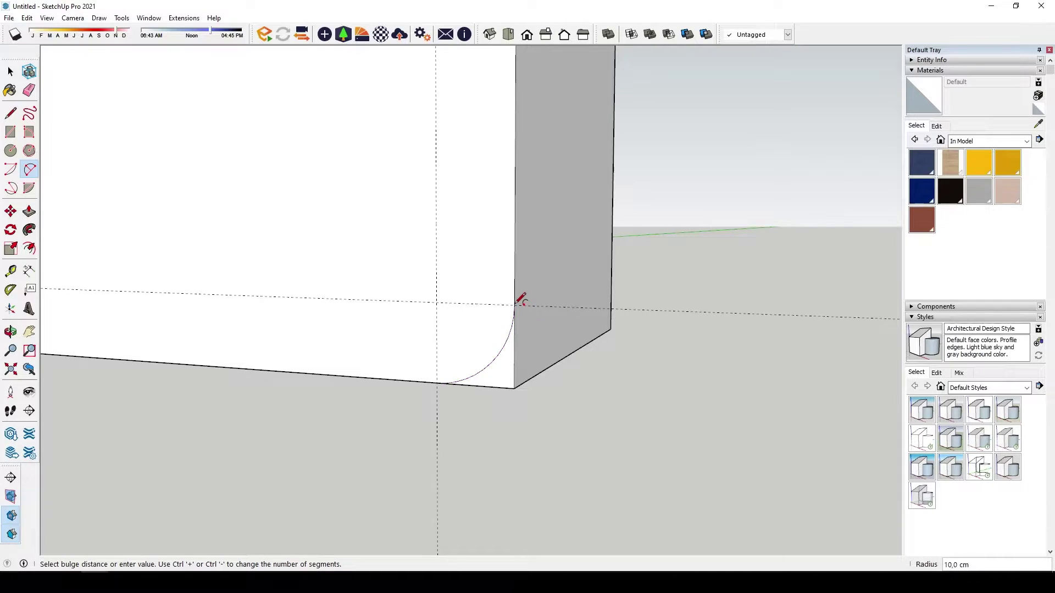
click(520, 300)
scroll(523, 299, down, 5)
scroll(546, 308, down, 1)
scroll(498, 269, down, 1)
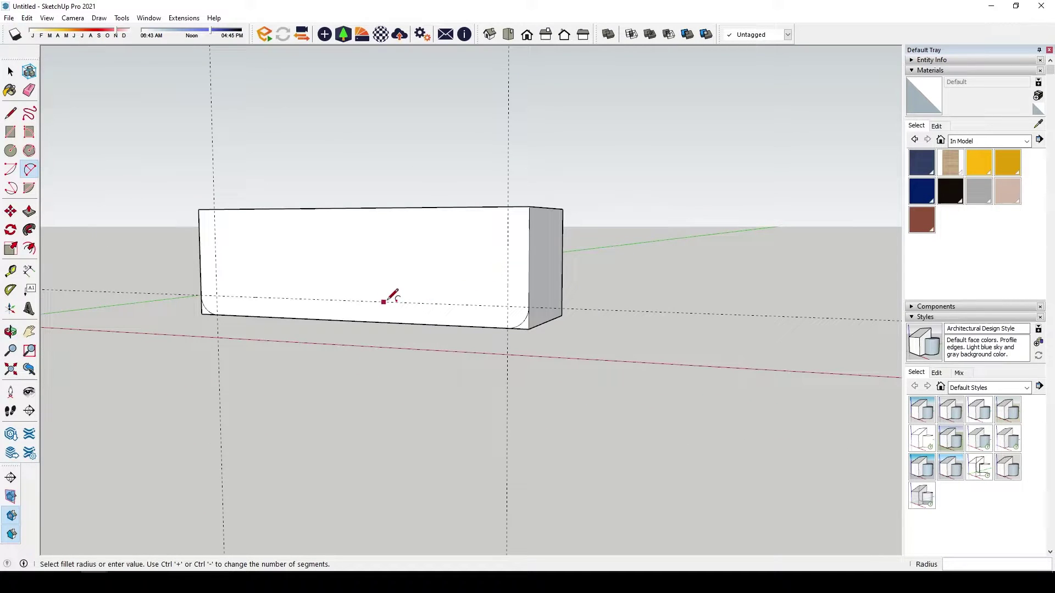
- Erase the two vertical guides and the horizontal guide
click(29, 90)
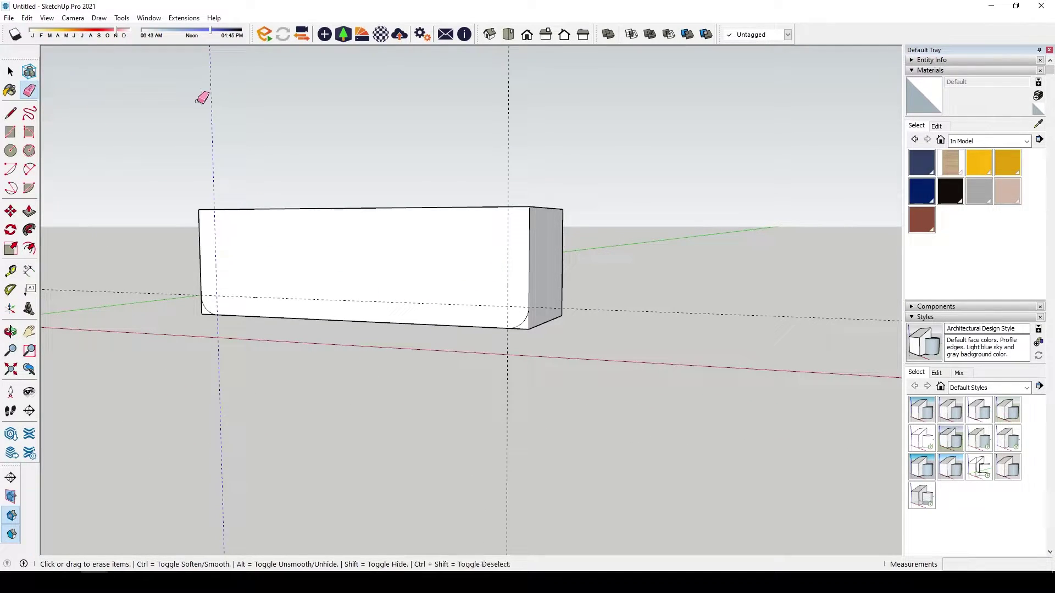
drag(203, 96, 544, 98)
drag(685, 231, 536, 318)
scroll(537, 318, up, 5)
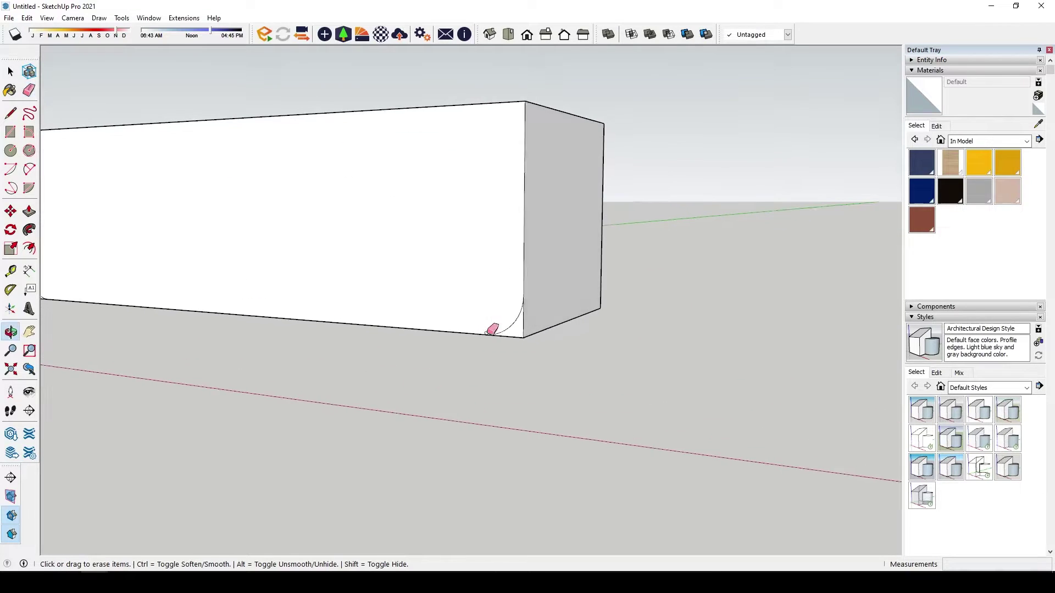
- Push the right corner wedge back through the box's full 60 cm depth
click(29, 211)
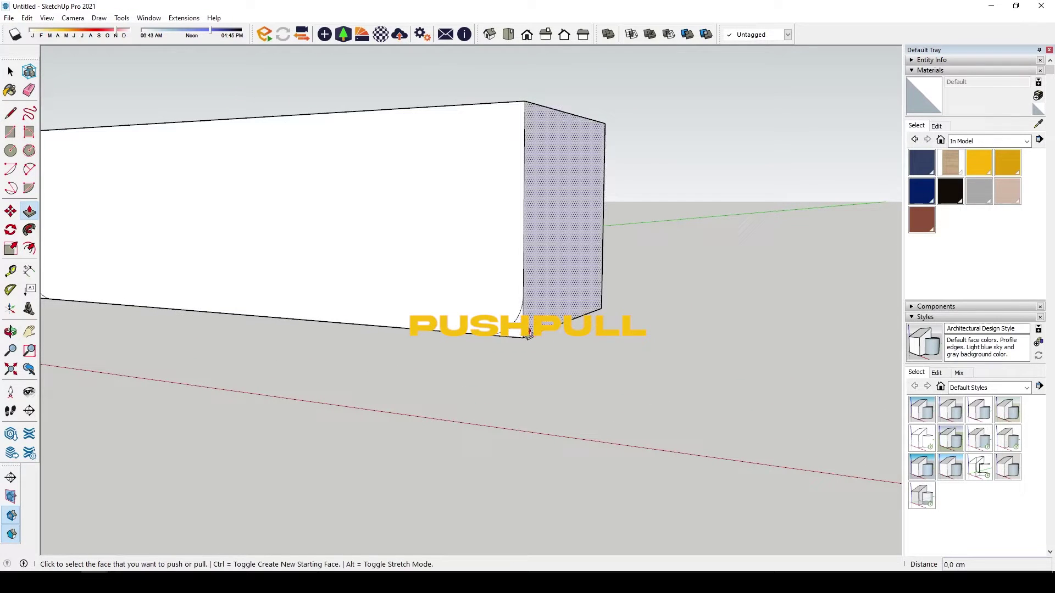
click(519, 335)
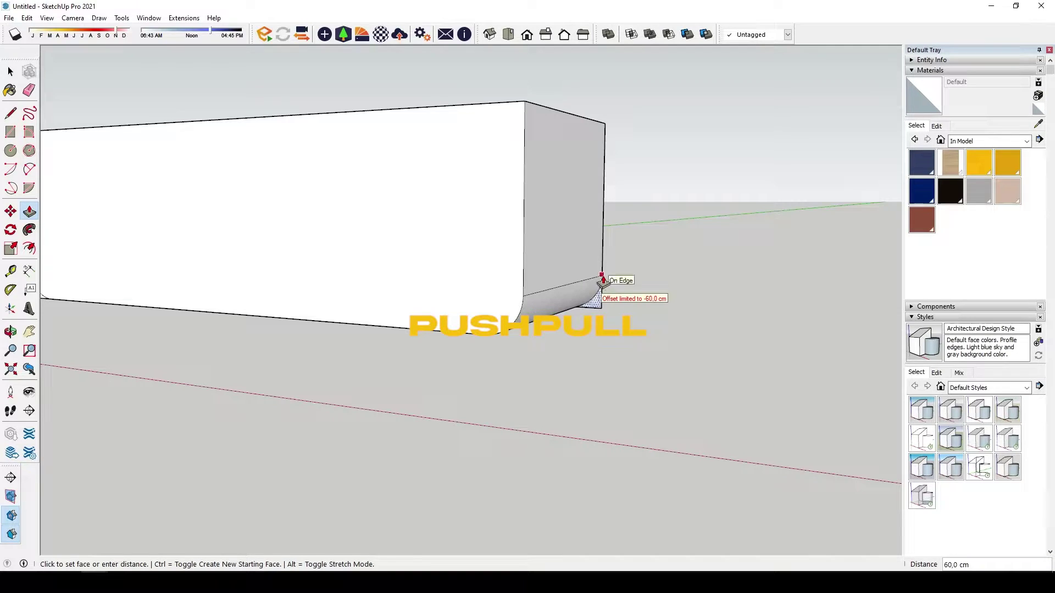
click(601, 280)
mouse_move(546, 287)
middle_down()
mouse_move(696, 320)
mouse_move(344, 299)
mouse_move(600, 302)
middle_up()
scroll(445, 412, up, 5)
- Push the left corner wedge through the full depth and return to a front view
click(431, 404)
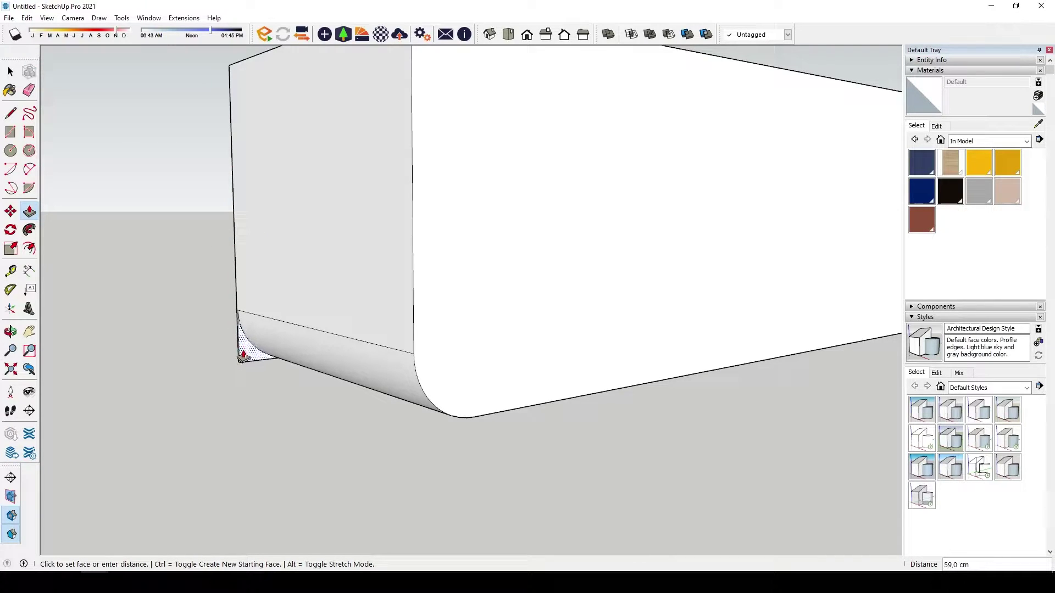
click(237, 309)
scroll(236, 318, down, 5)
mouse_move(231, 324)
middle_down()
mouse_move(388, 306)
mouse_move(344, 255)
middle_up()
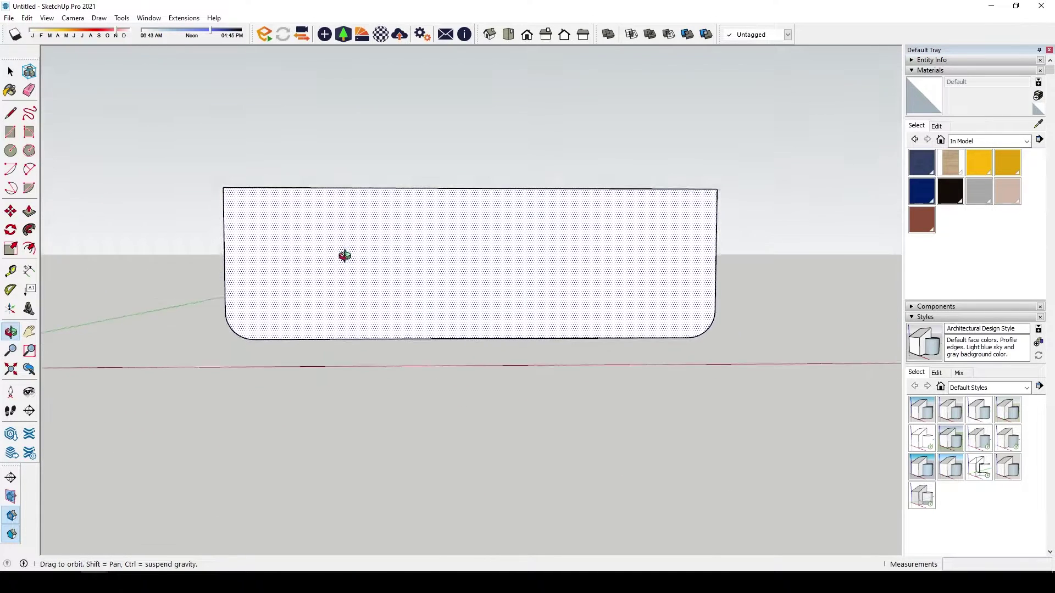
scroll(296, 259, up, 1)
scroll(445, 240, up, 3)
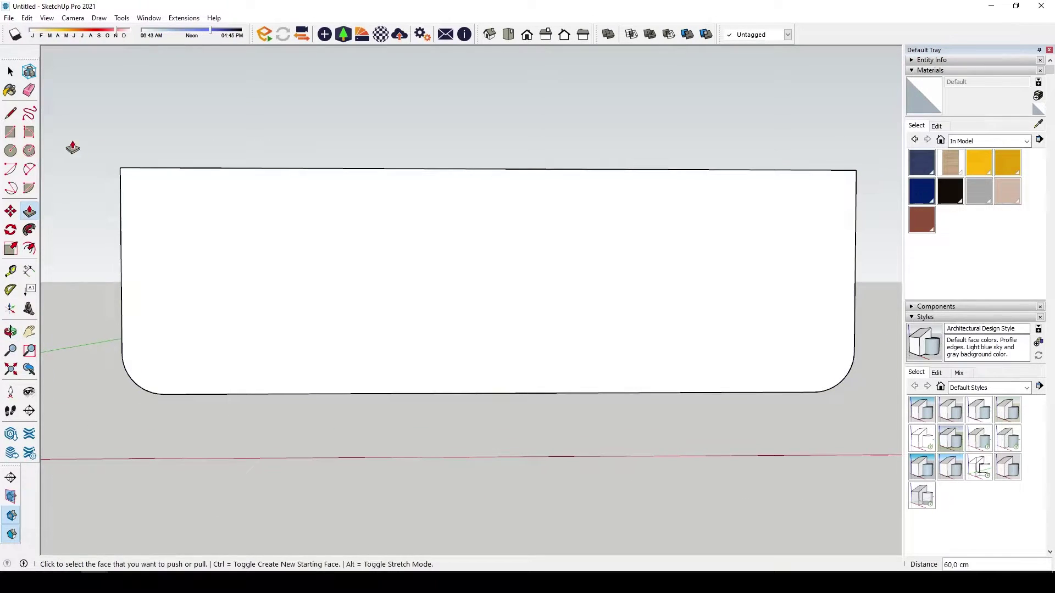
- Offset the rounded front face outline 2 cm inward to form an inner panel
click(31, 248)
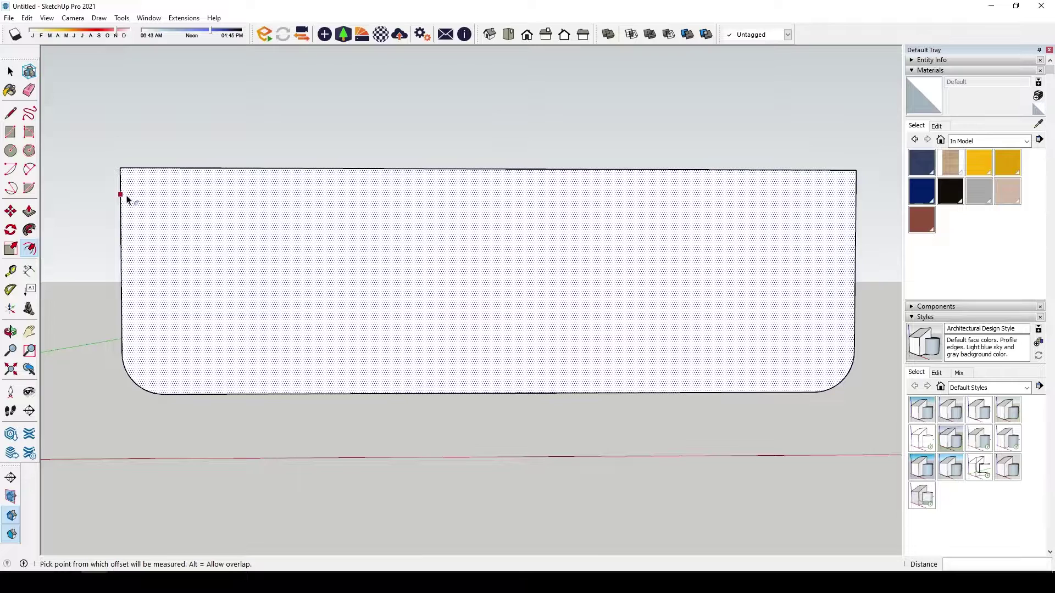
click(128, 199)
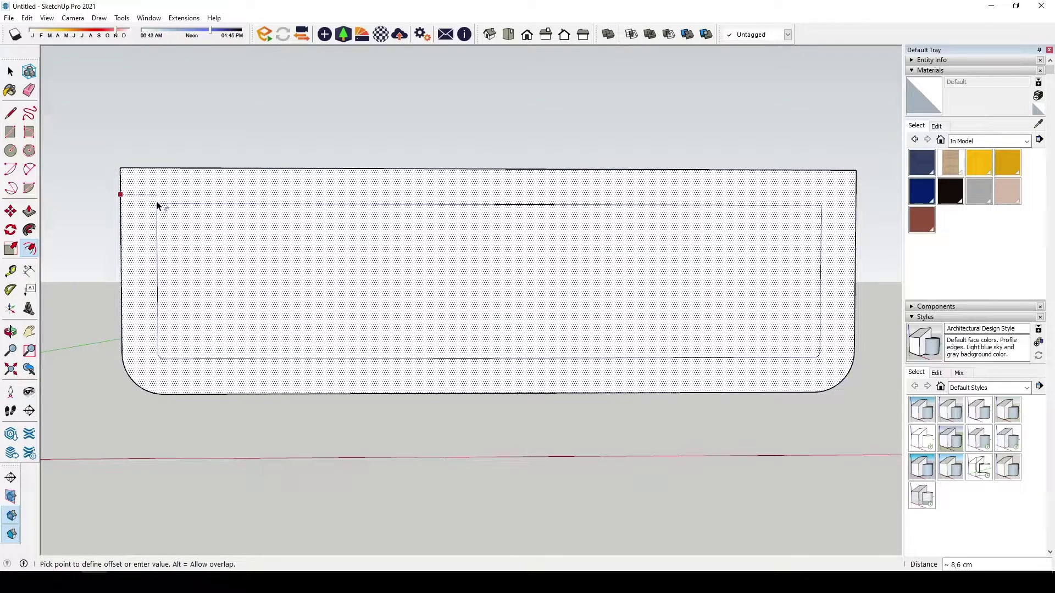
key(Return)
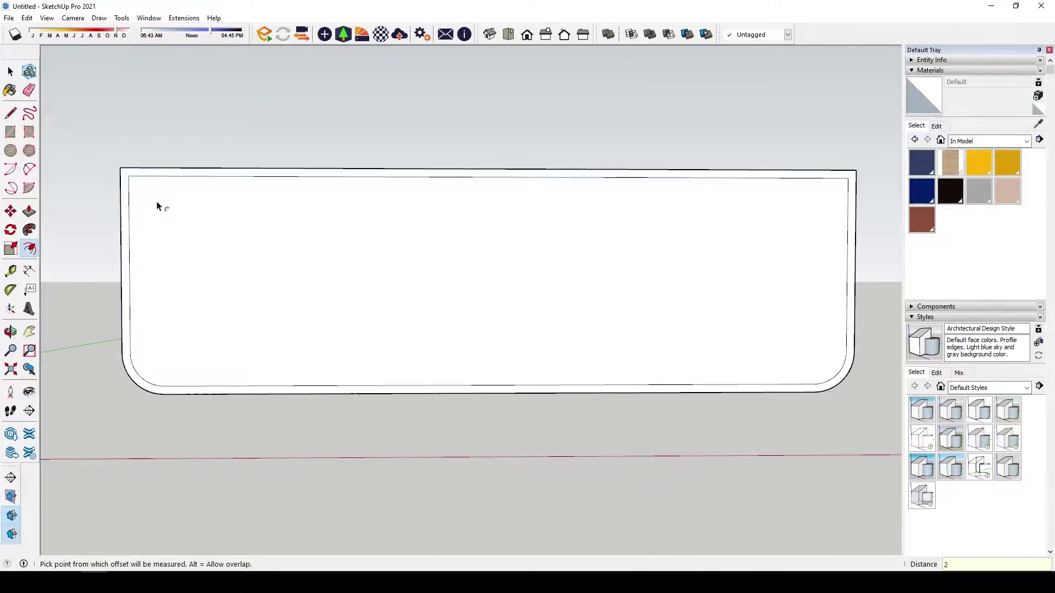
mouse_move(205, 249)
middle_down()
mouse_move(130, 269)
mouse_move(61, 207)
middle_up()
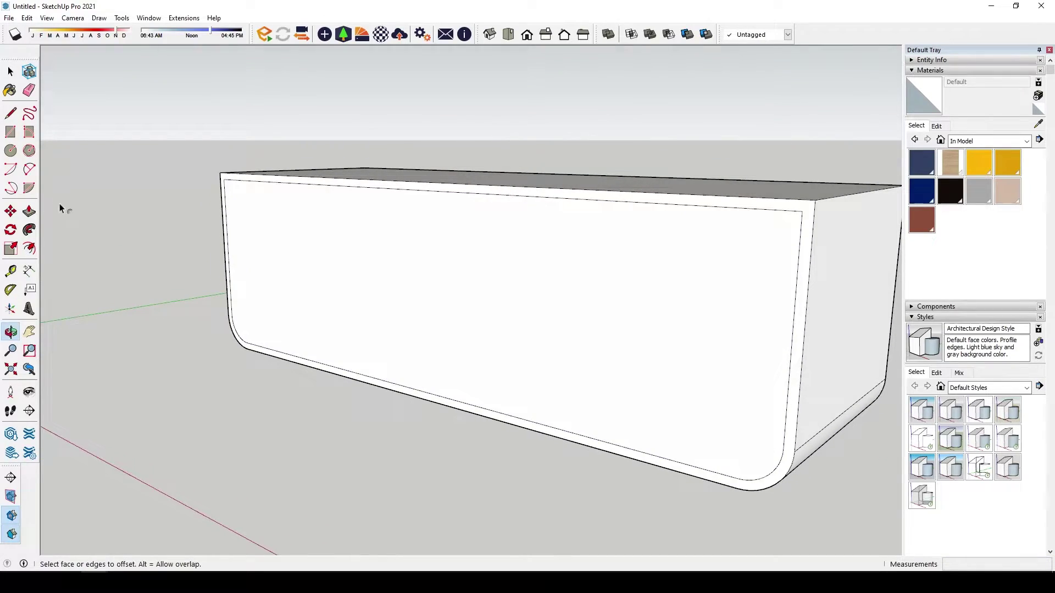
click(30, 212)
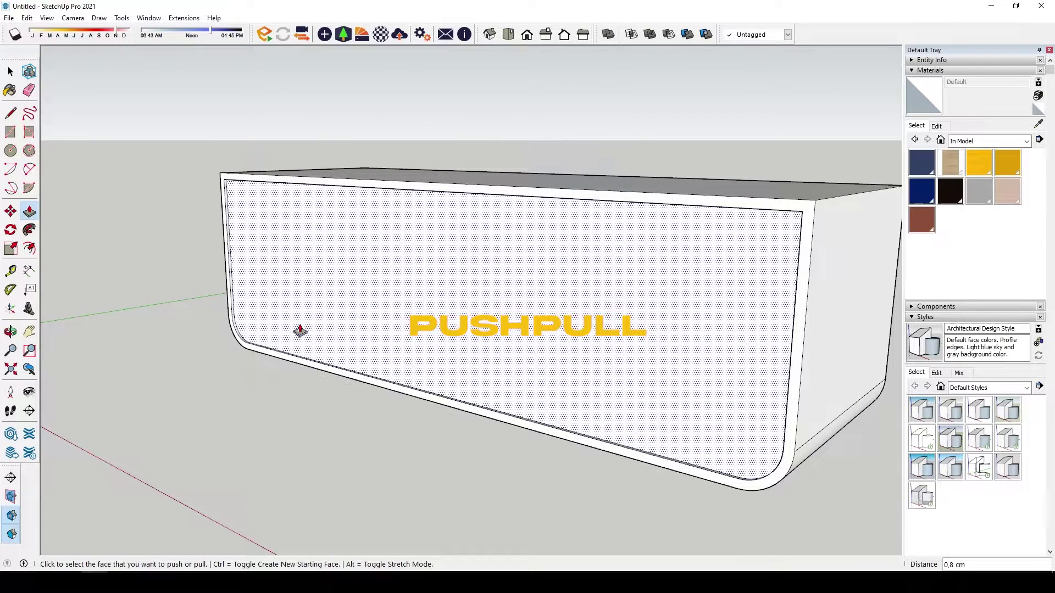
- Push the inner front panel 58 cm back to hollow out the box
click(300, 330)
text(58)
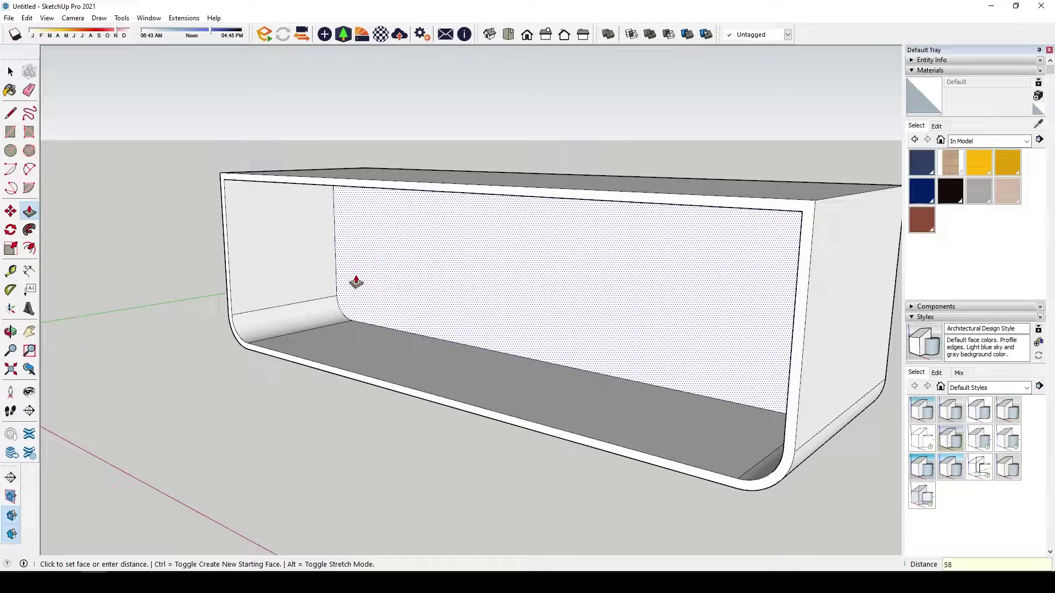
key(Return)
mouse_move(336, 278)
middle_down()
mouse_move(493, 320)
mouse_move(305, 306)
mouse_move(342, 324)
mouse_move(371, 278)
mouse_move(444, 311)
middle_up()
- Select the whole hollow shell and make it a group
key(space)
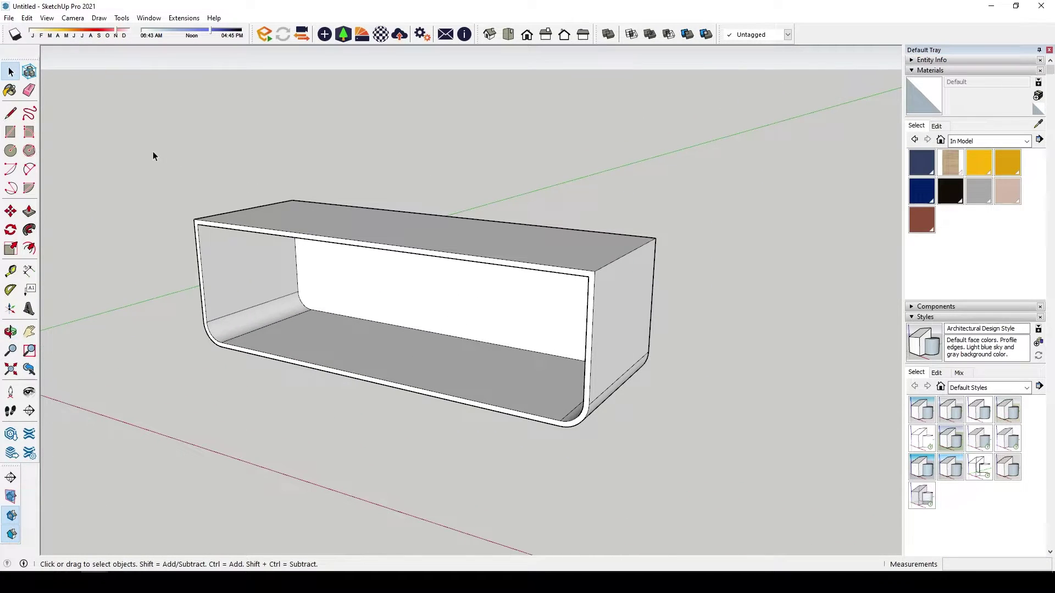
drag(226, 198, 808, 512)
right_click(286, 225)
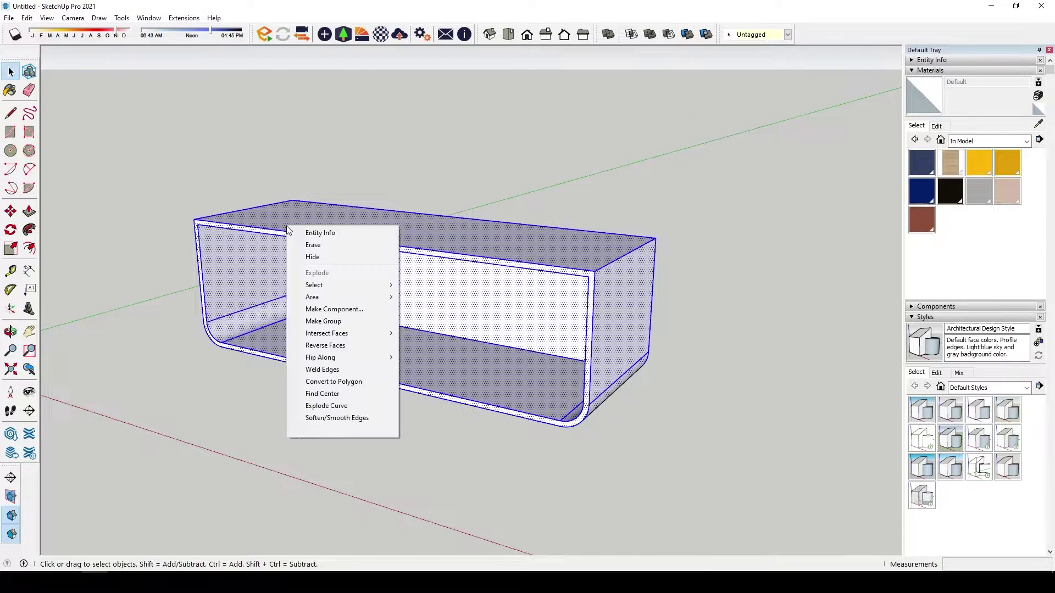
click(348, 320)
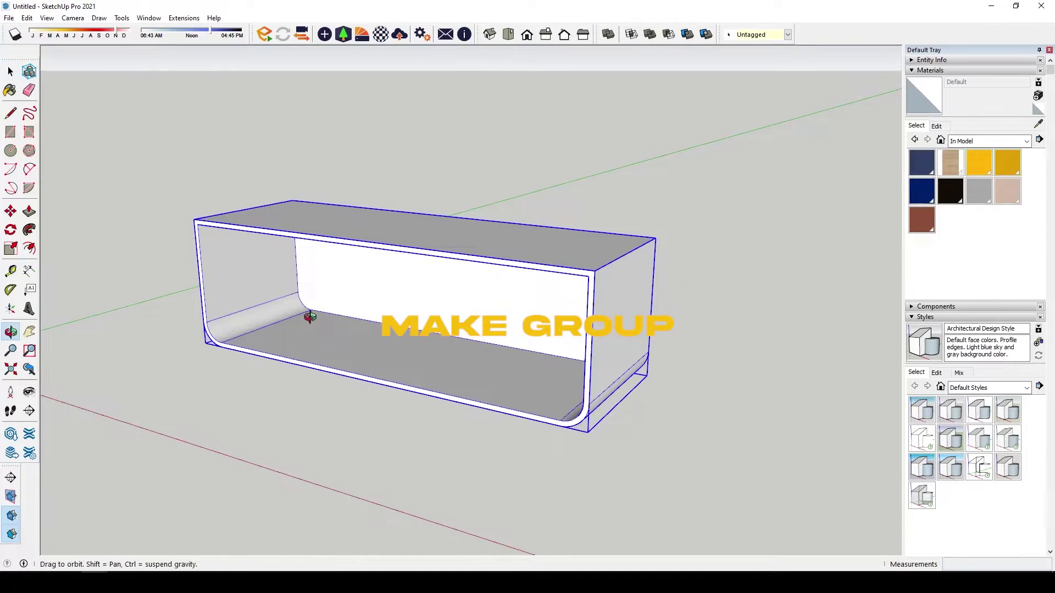
mouse_move(306, 314)
middle_down()
mouse_move(256, 200)
mouse_move(304, 256)
mouse_move(393, 226)
mouse_move(165, 197)
middle_up()
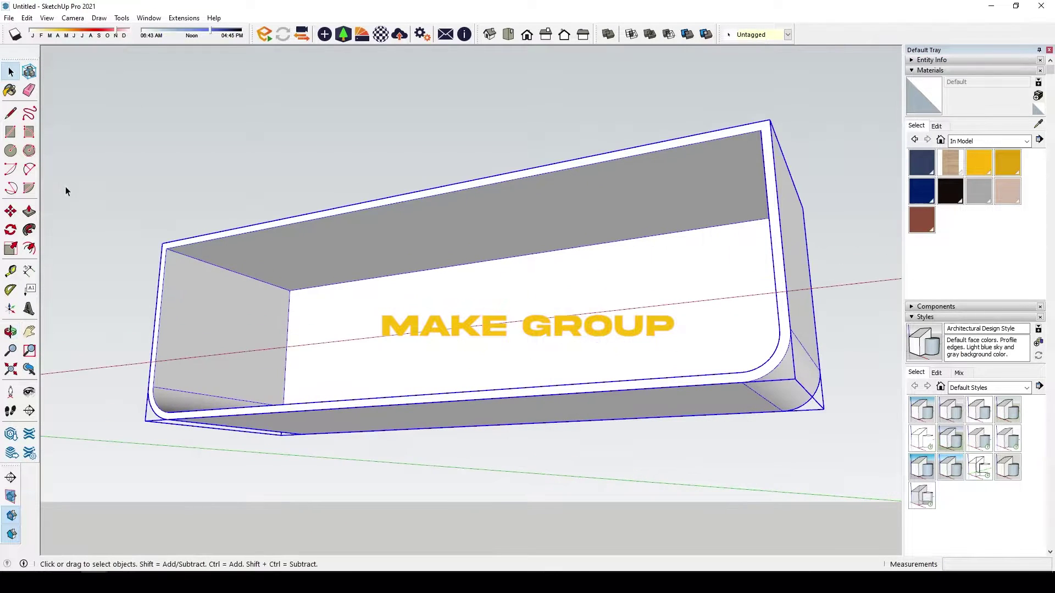
- Draw a 176 × 58 cm rectangle across the shell's inner ceiling
click(29, 132)
scroll(307, 285, up, 2)
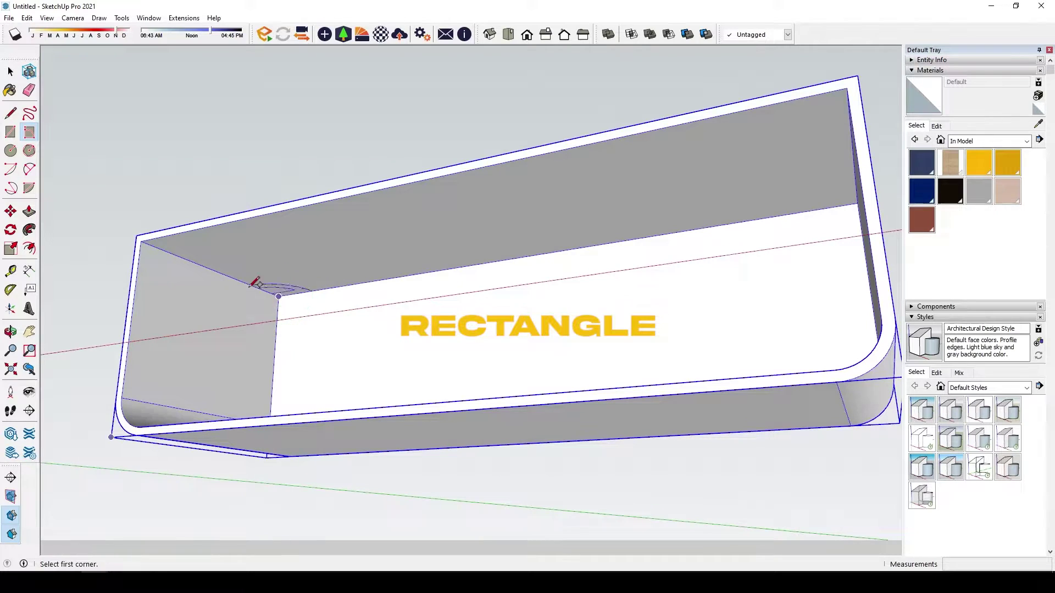
click(9, 132)
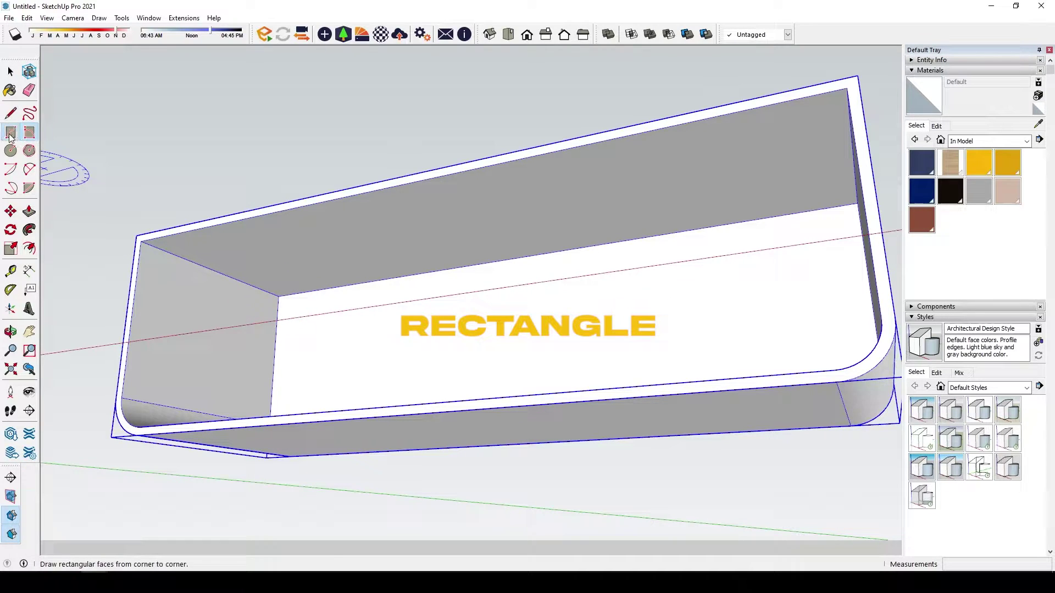
click(279, 296)
click(846, 90)
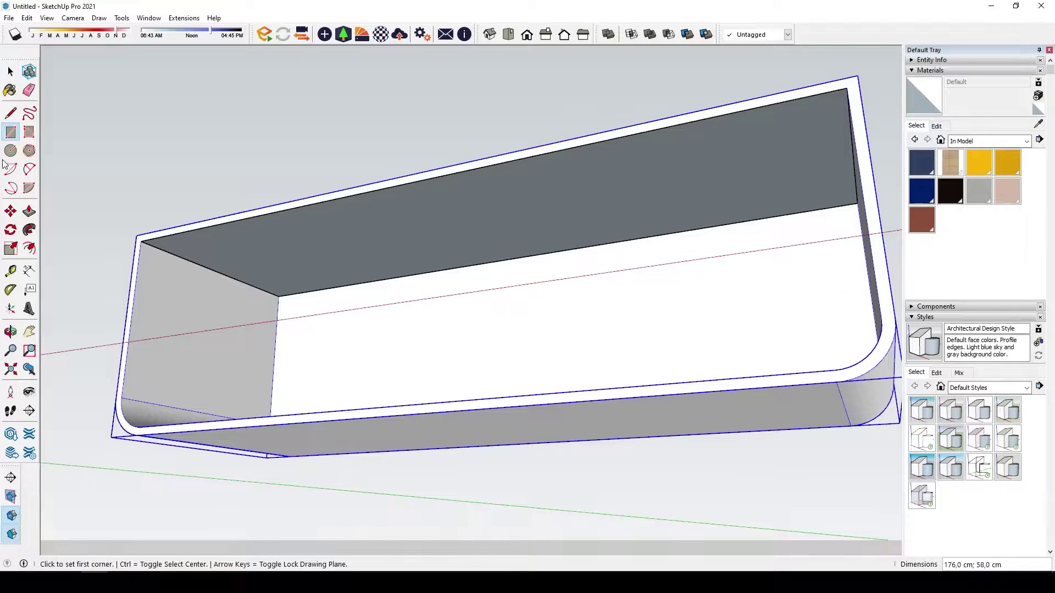
- Push/Pull the ceiling rectangle 2 cm thick to form a board
click(29, 211)
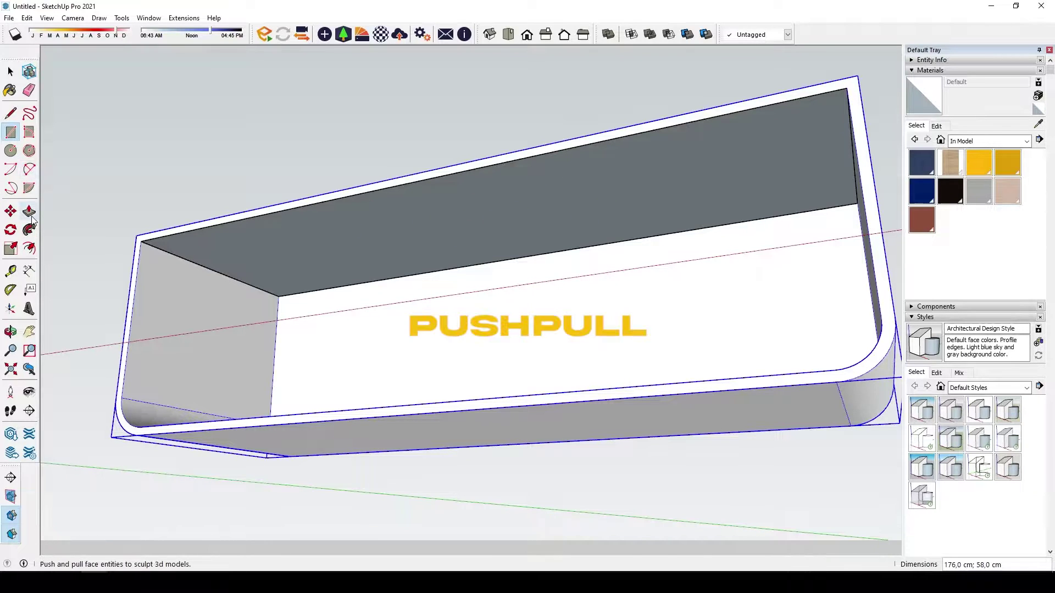
click(214, 247)
text(2)
key(Return)
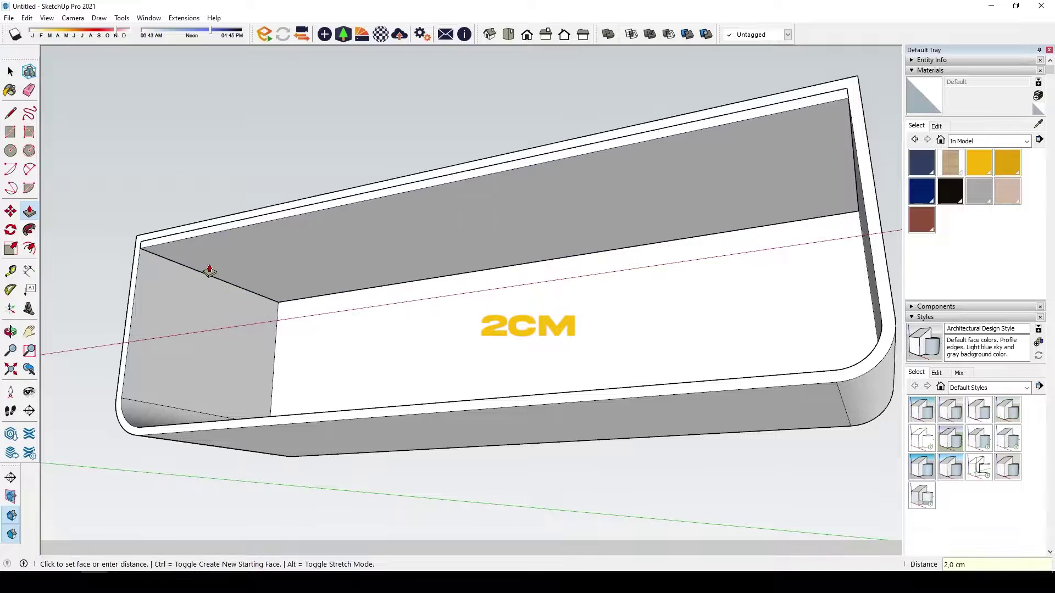
key(space)
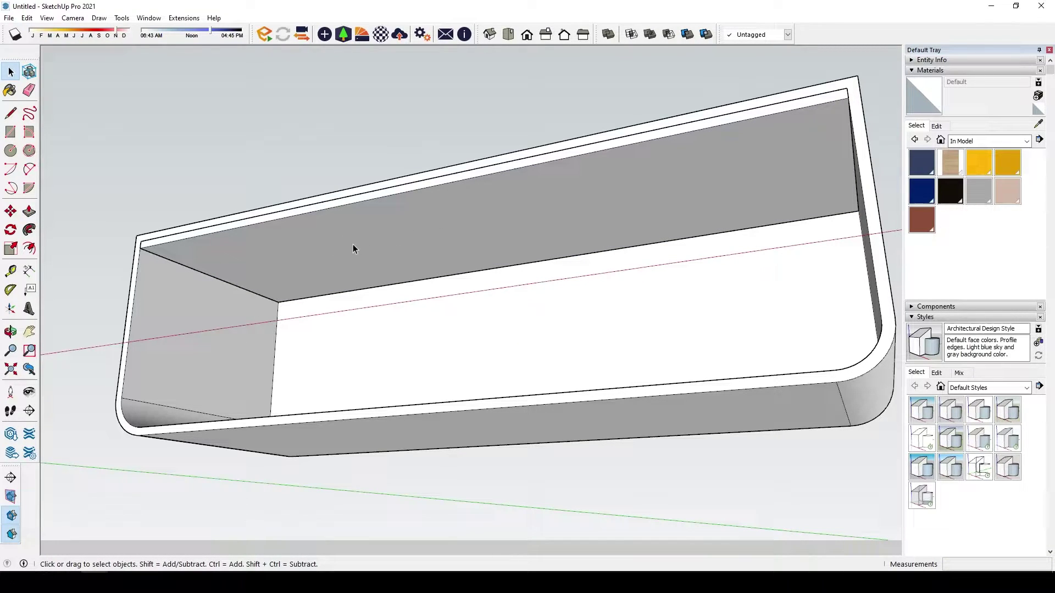
- Select the 2 cm board with its edges and make it a group
double_click(351, 245)
right_click(351, 245)
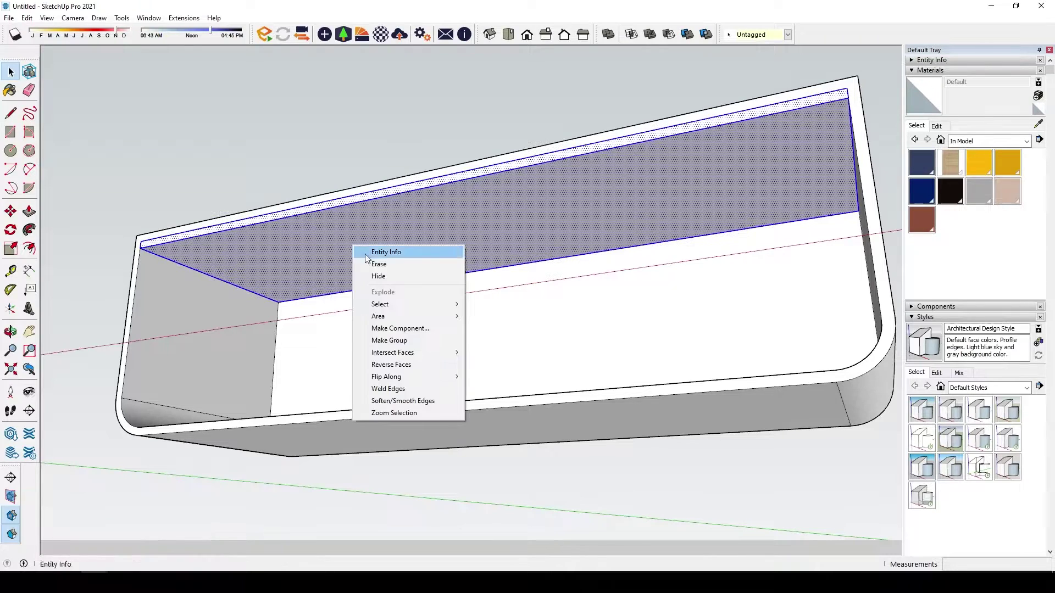
click(418, 341)
middle_drag(406, 342, 259, 297)
scroll(112, 290, up, 3)
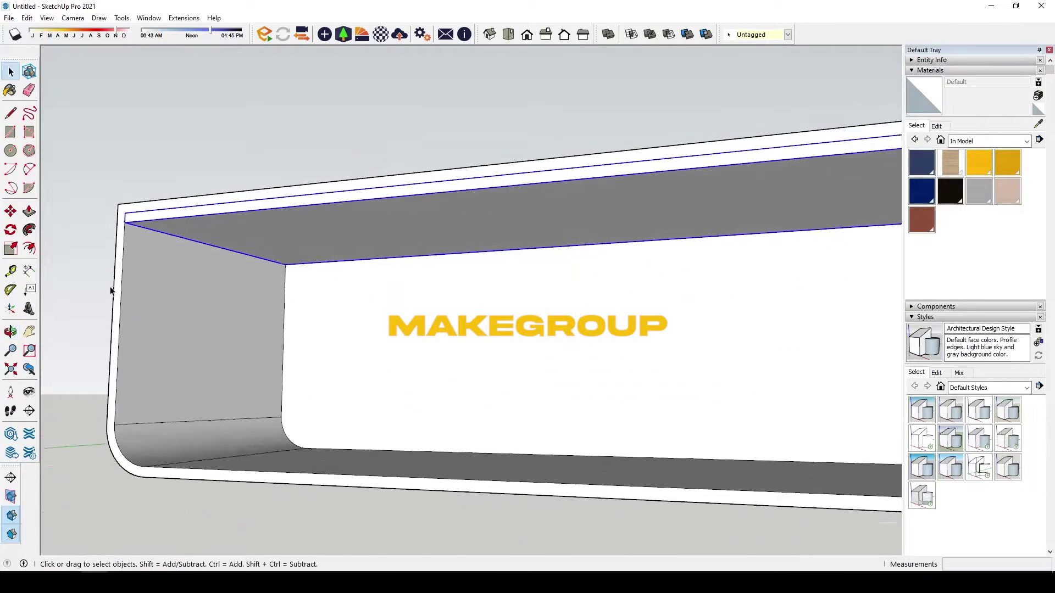
scroll(111, 290, up, 2)
- Move the board group 19,5 cm down to sit as a middle shelf
key(m)
click(128, 199)
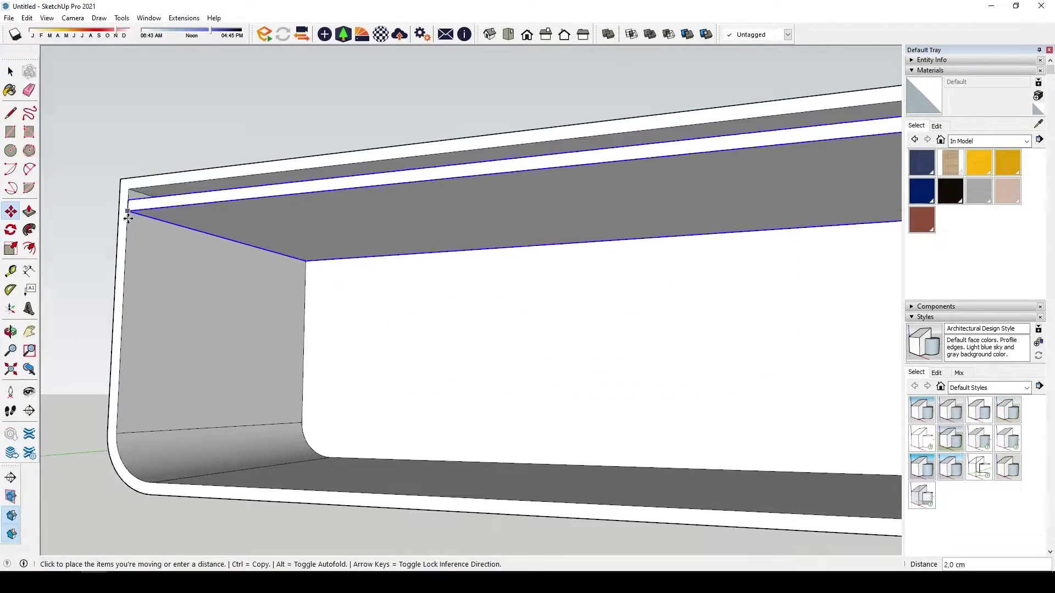
click(124, 312)
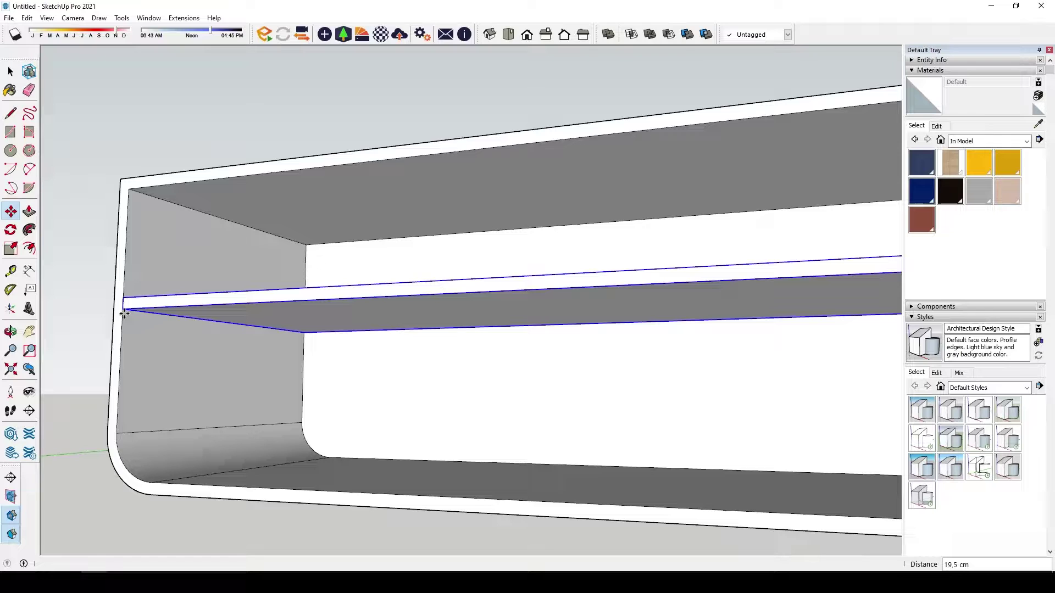
- Finish placing the lowered shelf and orbit close to its front end
click(125, 313)
scroll(552, 423, down, 5)
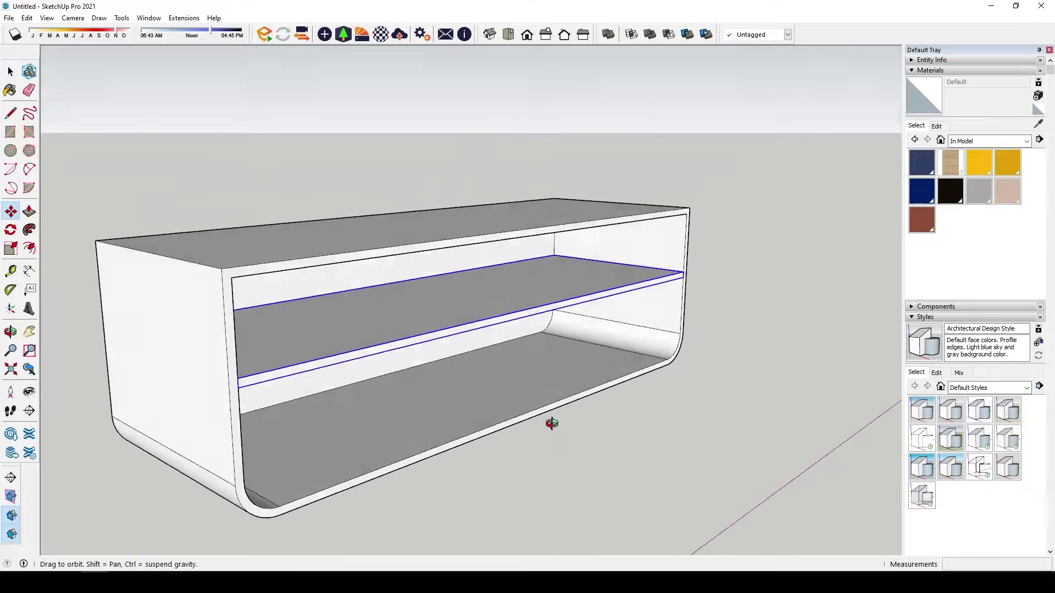
scroll(687, 299, up, 3)
scroll(624, 214, up, 2)
key(space)
middle_drag(624, 214, 636, 236)
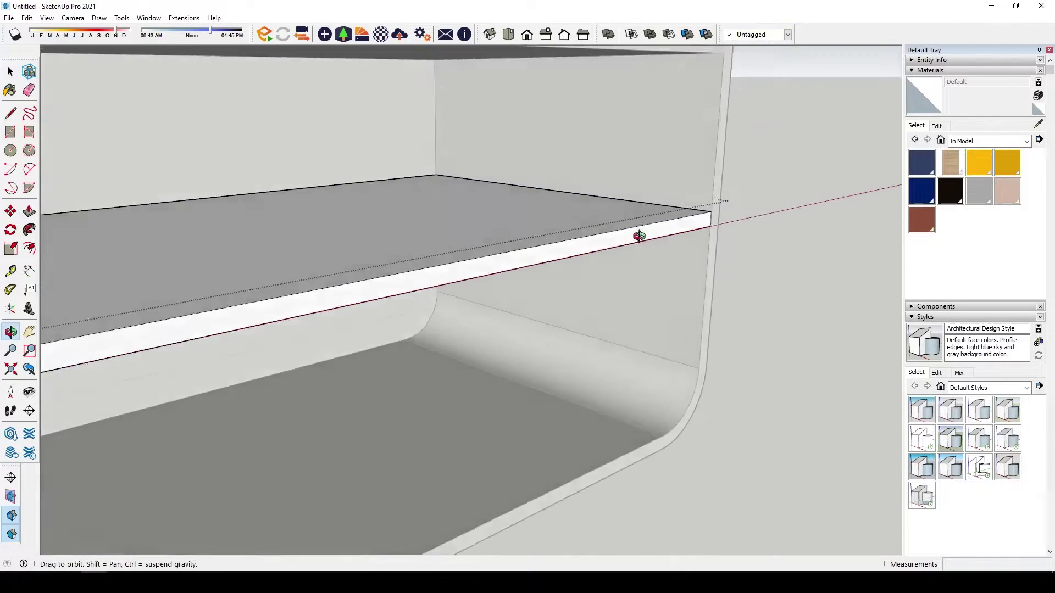
- Push the shelf's front face back 6 cm, recessing it behind the cabinet opening
key(p)
click(706, 272)
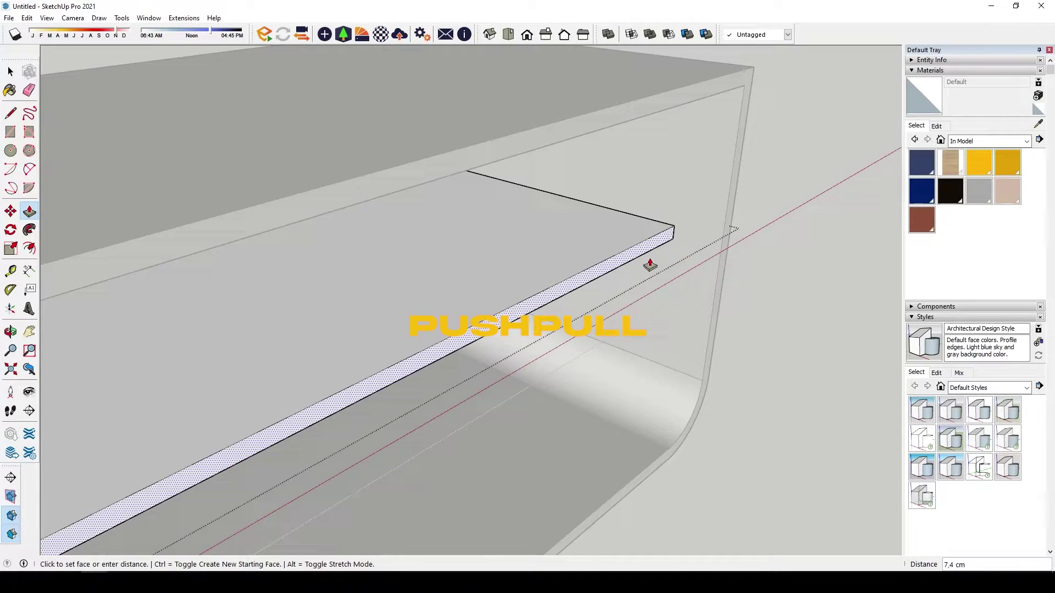
key(Return)
key(space)
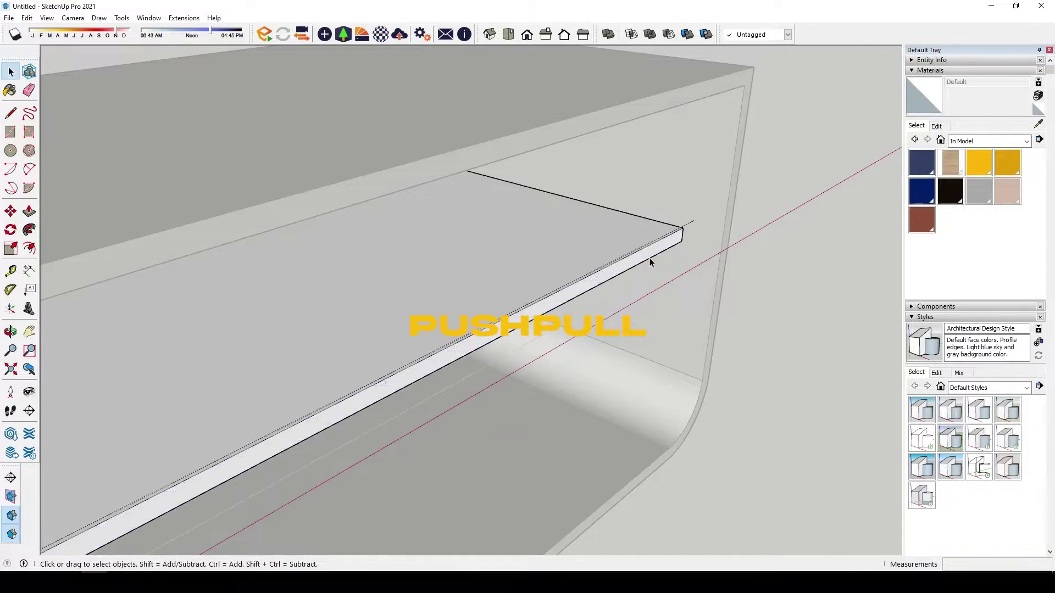
scroll(647, 259, down, 3)
mouse_move(638, 264)
middle_down()
mouse_move(619, 252)
mouse_move(330, 254)
mouse_move(612, 270)
middle_up()
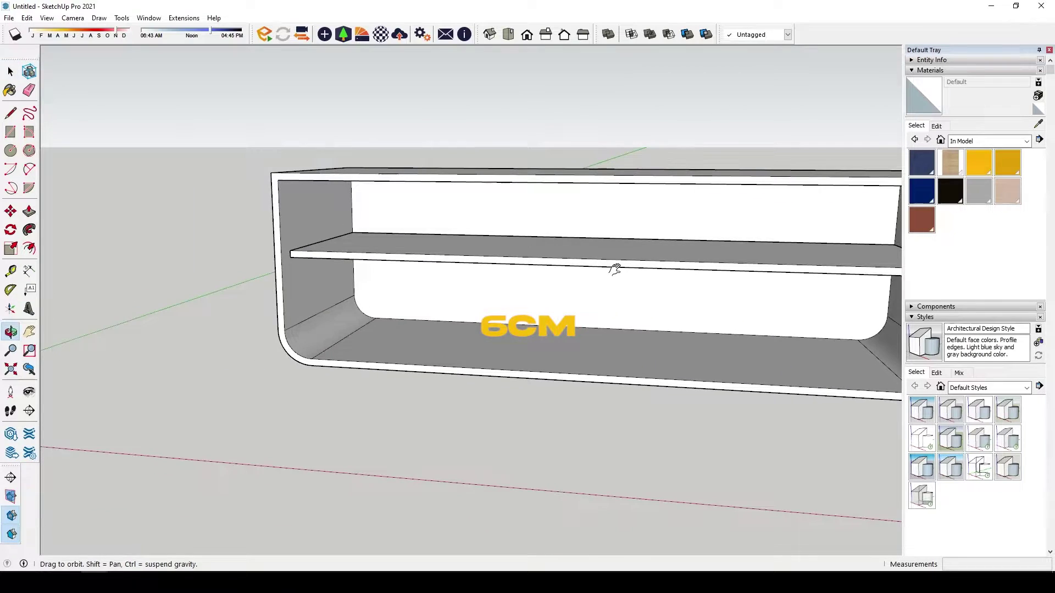
mouse_move(463, 242)
middle_down()
mouse_move(388, 235)
mouse_move(422, 222)
mouse_move(370, 170)
mouse_move(421, 228)
mouse_move(429, 204)
mouse_move(436, 219)
middle_up()
scroll(389, 235, up, 1)
- Move-copy the cabinet's back wall panel out in front of the cabinet
scroll(449, 242, up, 2)
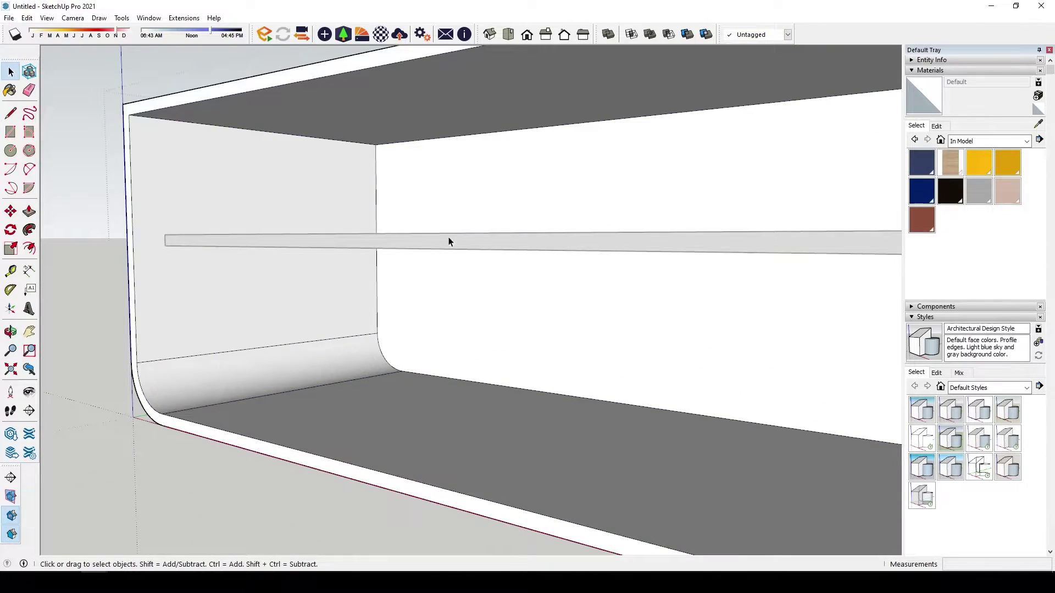
scroll(449, 242, down, 3)
scroll(358, 189, down, 2)
mouse_move(358, 188)
middle_down()
mouse_move(706, 205)
mouse_move(266, 206)
middle_up()
key(m)
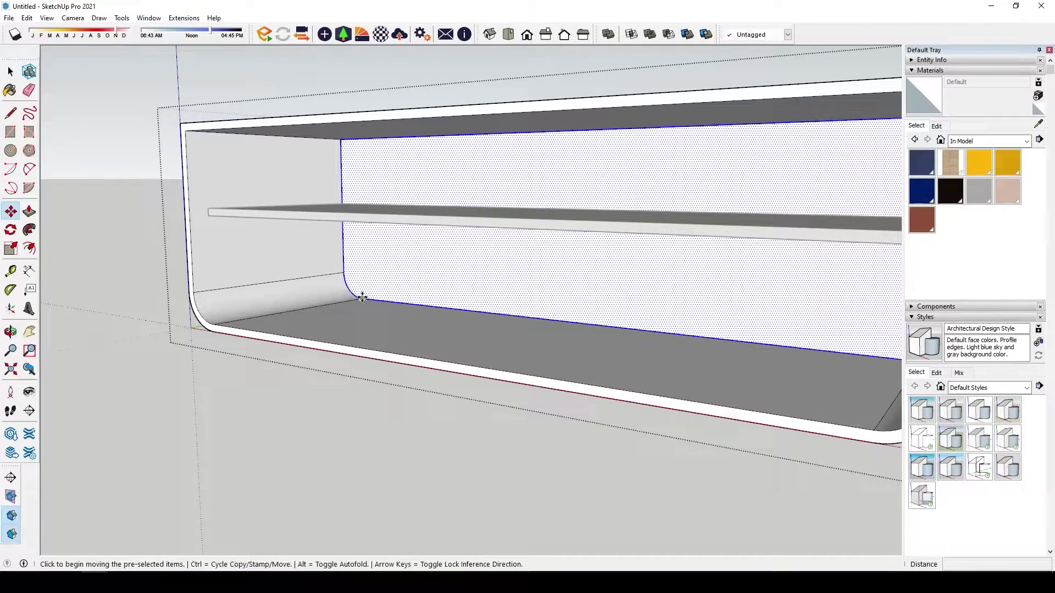
click(362, 298)
key(ctrl)
scroll(362, 297, down, 5)
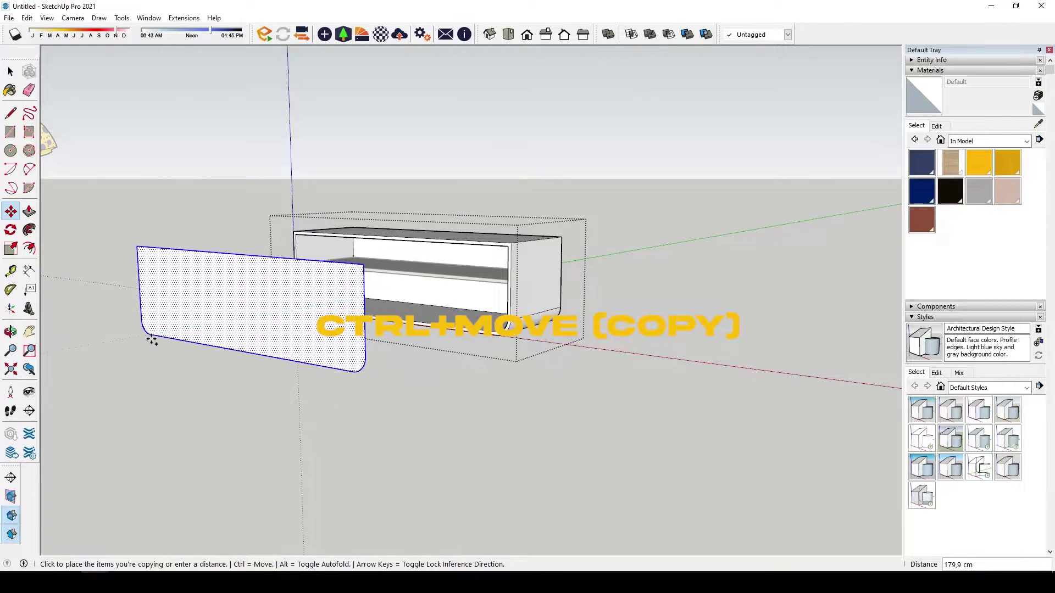
click(147, 342)
- Cut the copied panel out of the cabinet group and exit the group
mouse_move(145, 337)
middle_down()
mouse_move(245, 313)
mouse_move(176, 313)
mouse_move(239, 297)
mouse_move(314, 255)
middle_up()
key(ctrl+x)
key(space)
click(314, 254)
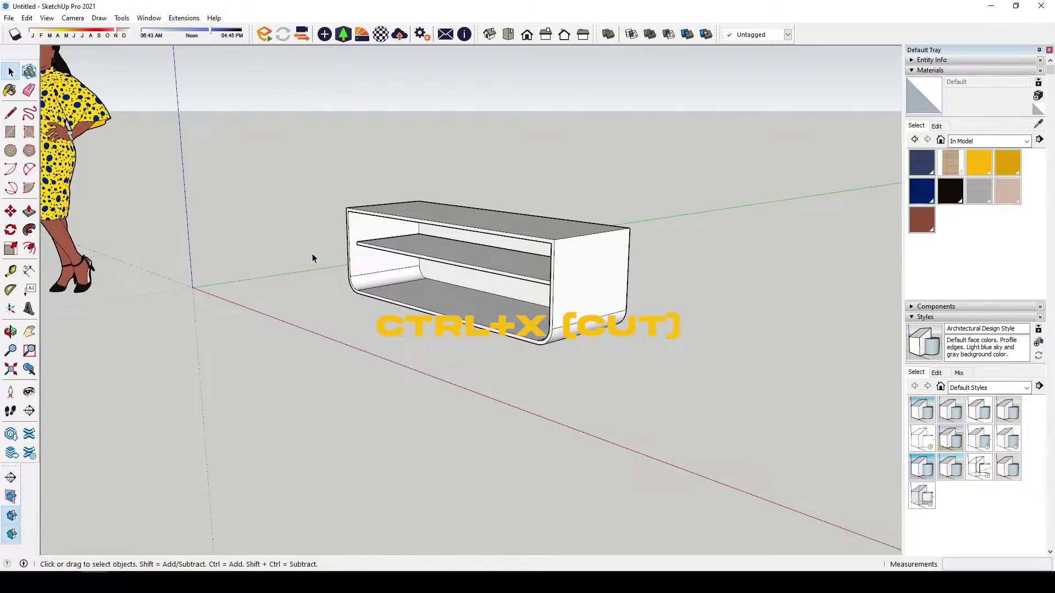
scroll(312, 254, up, 2)
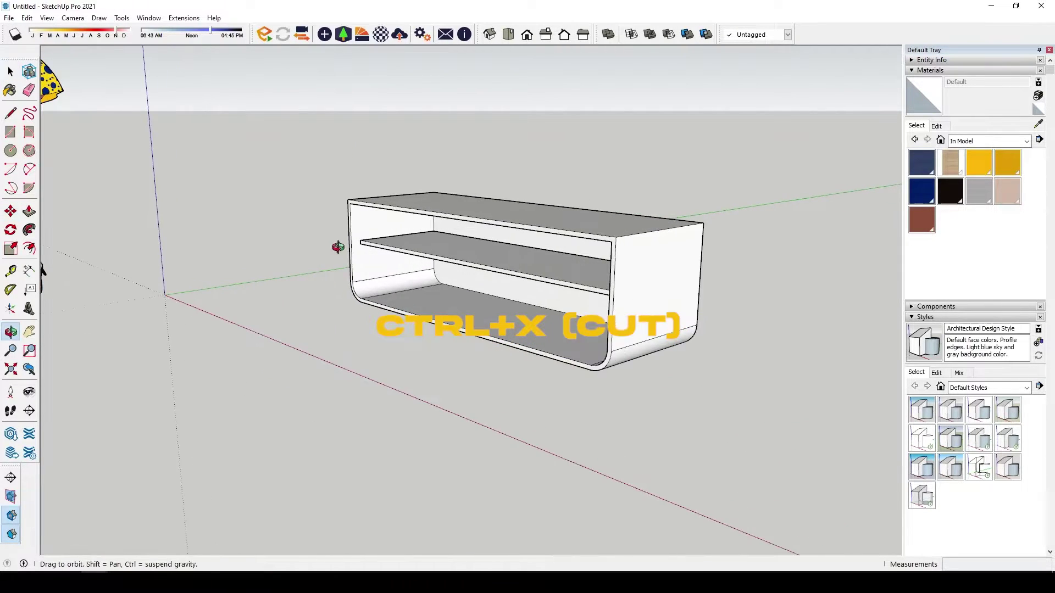
click(32, 19)
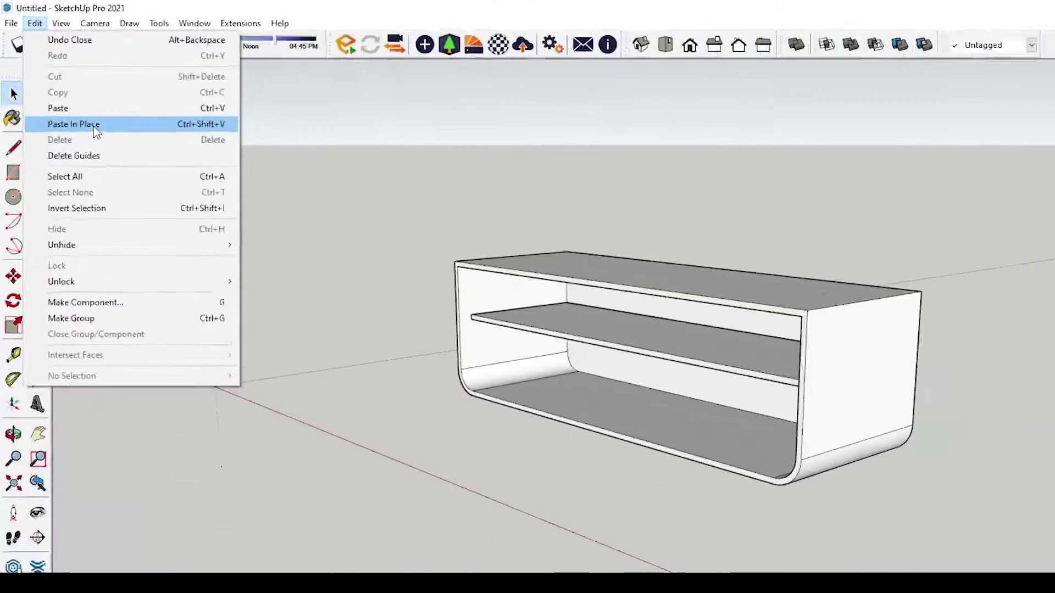
- Paste the rounded-corner panel in place and pull it into a 1.5 cm slab
click(97, 123)
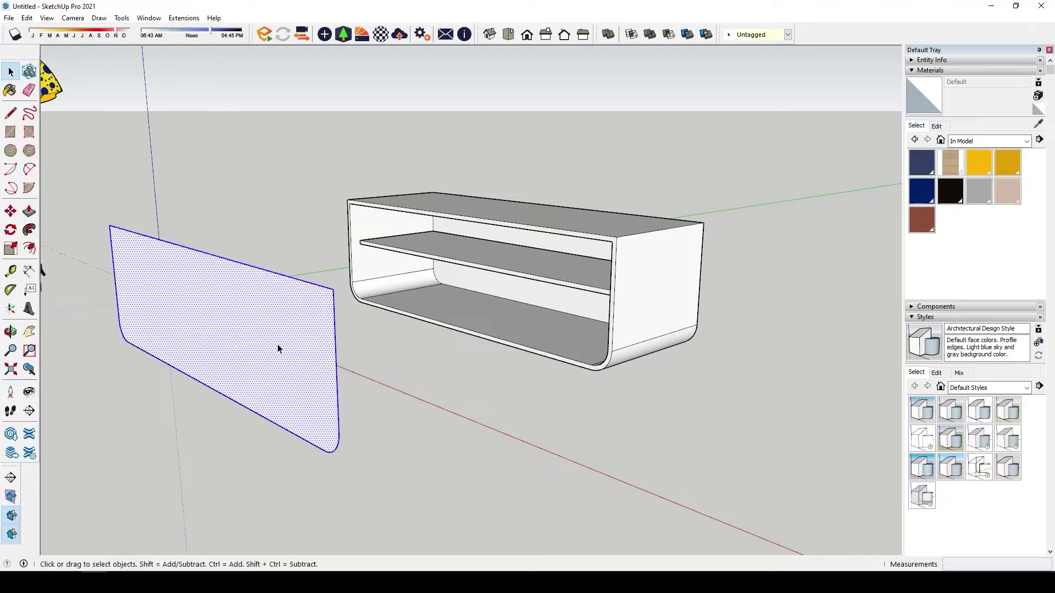
mouse_move(278, 348)
middle_down()
mouse_move(369, 419)
mouse_move(438, 338)
middle_up()
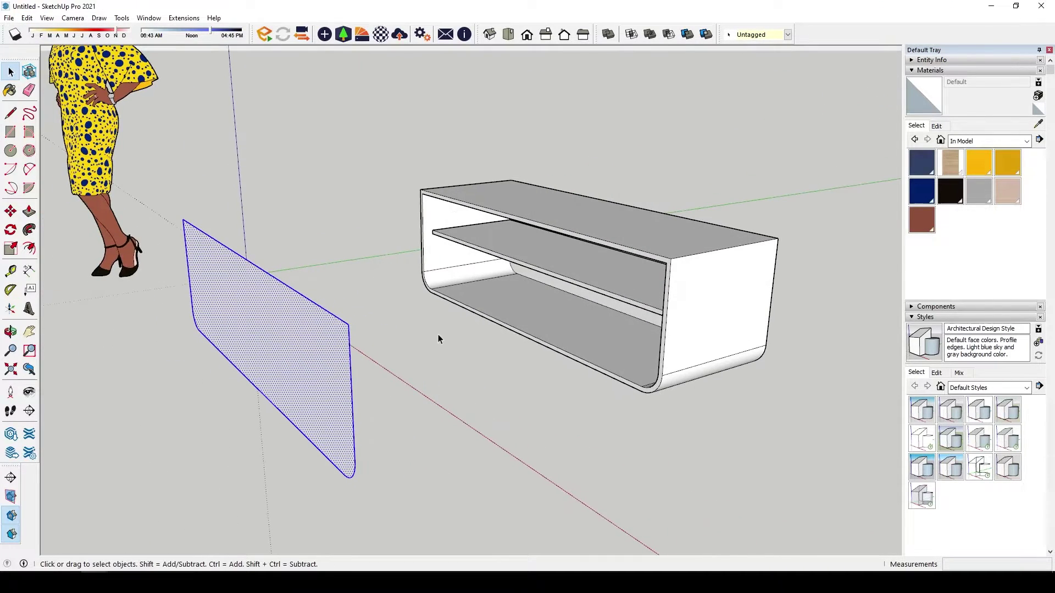
middle_drag(429, 292, 310, 327)
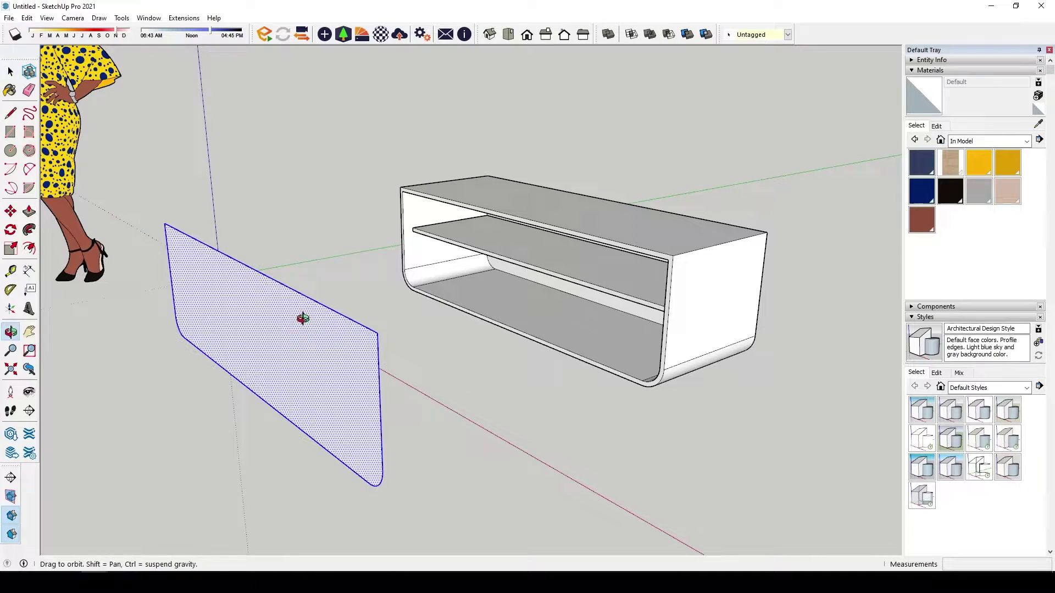
key(p)
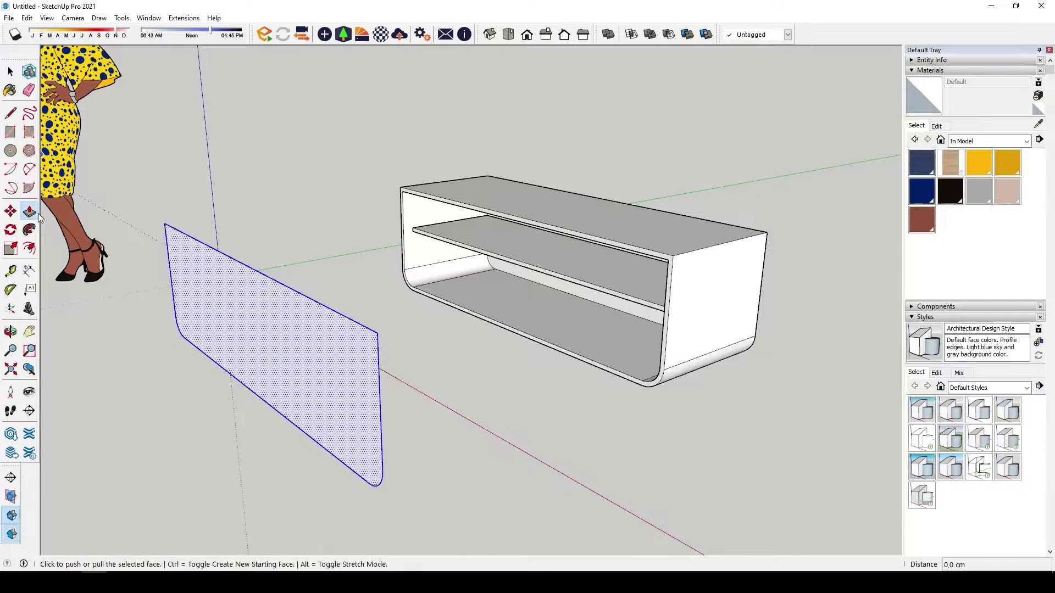
click(295, 360)
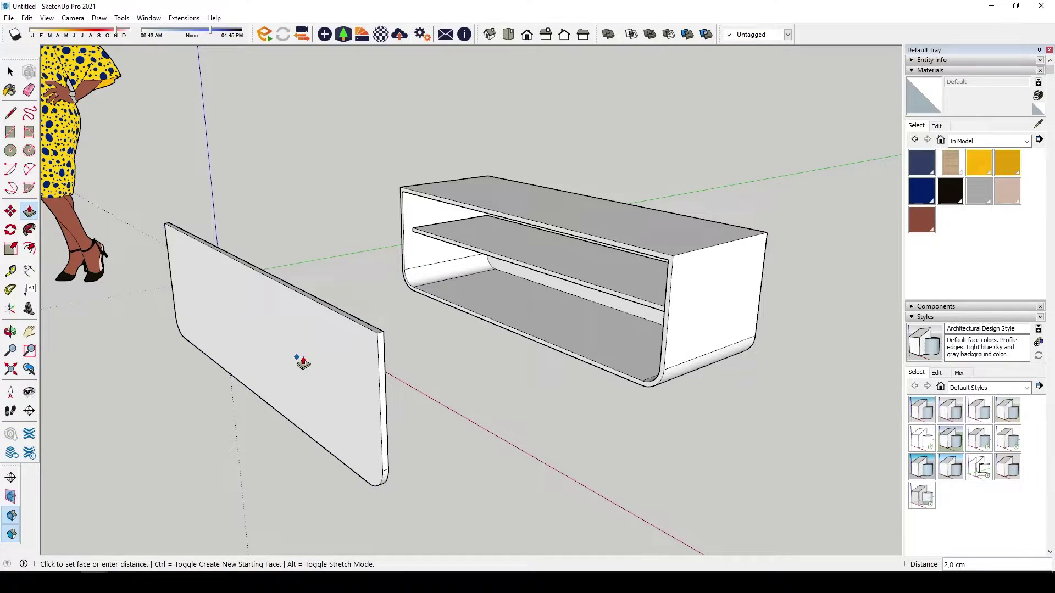
text(.5)
key(Return)
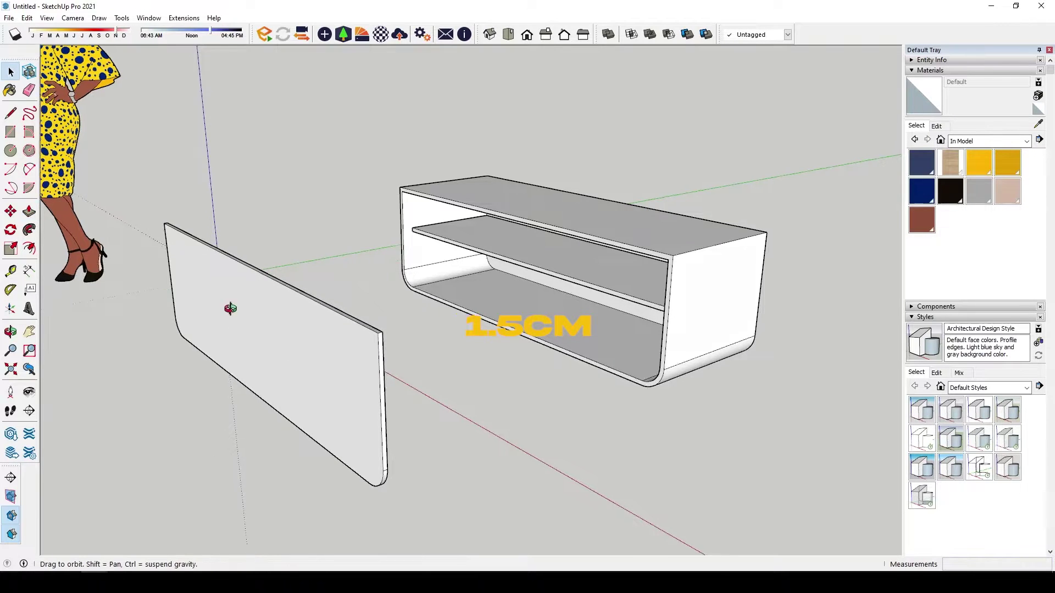
mouse_move(229, 308)
middle_down()
mouse_move(453, 327)
mouse_move(424, 351)
mouse_move(386, 338)
middle_up()
- Draw a line from the slab's top-edge midpoint to its bottom edge
key(l)
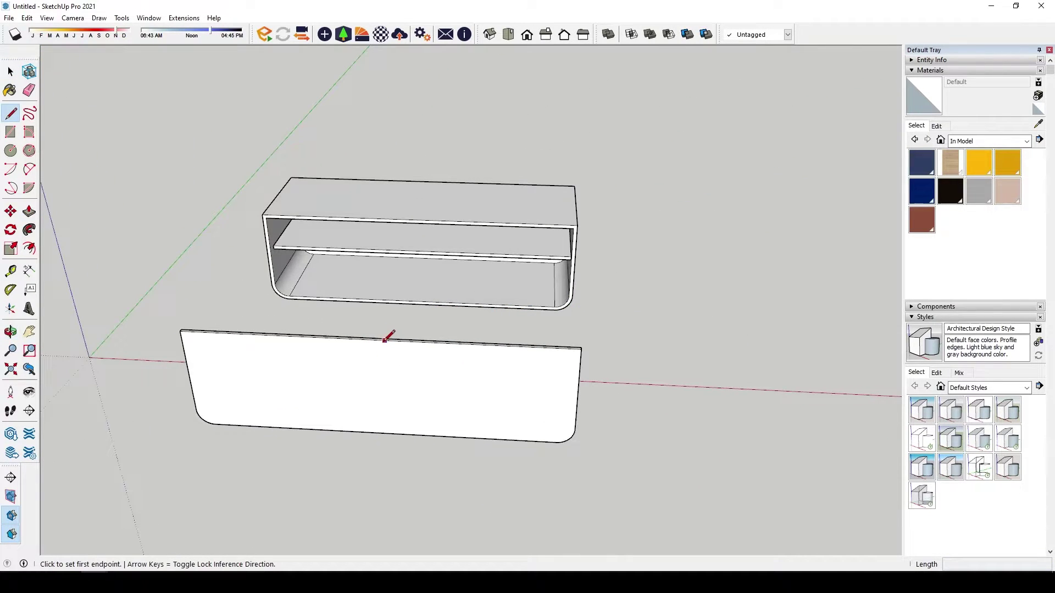
click(378, 340)
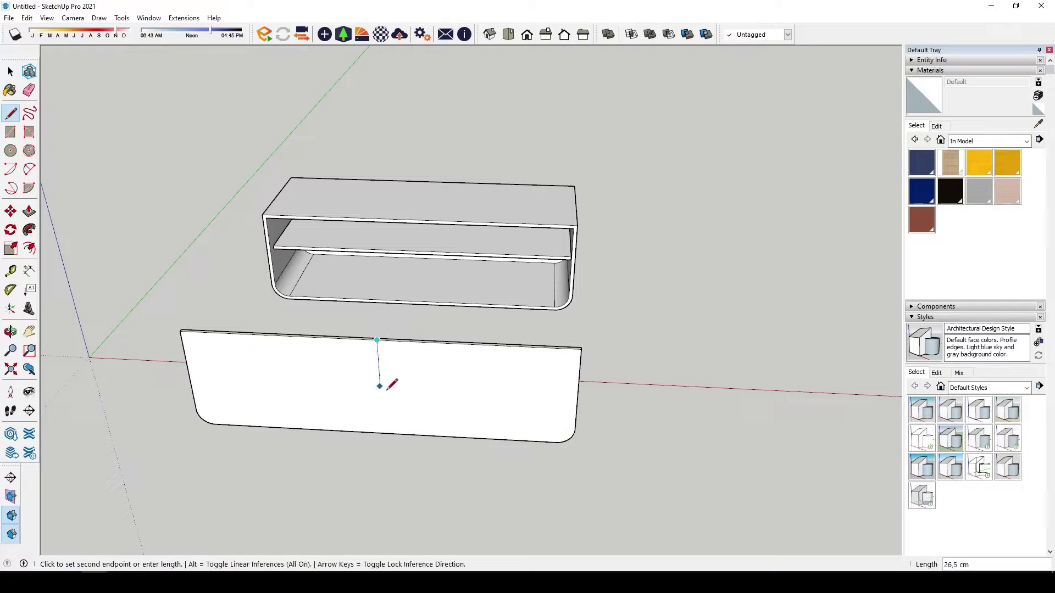
click(383, 433)
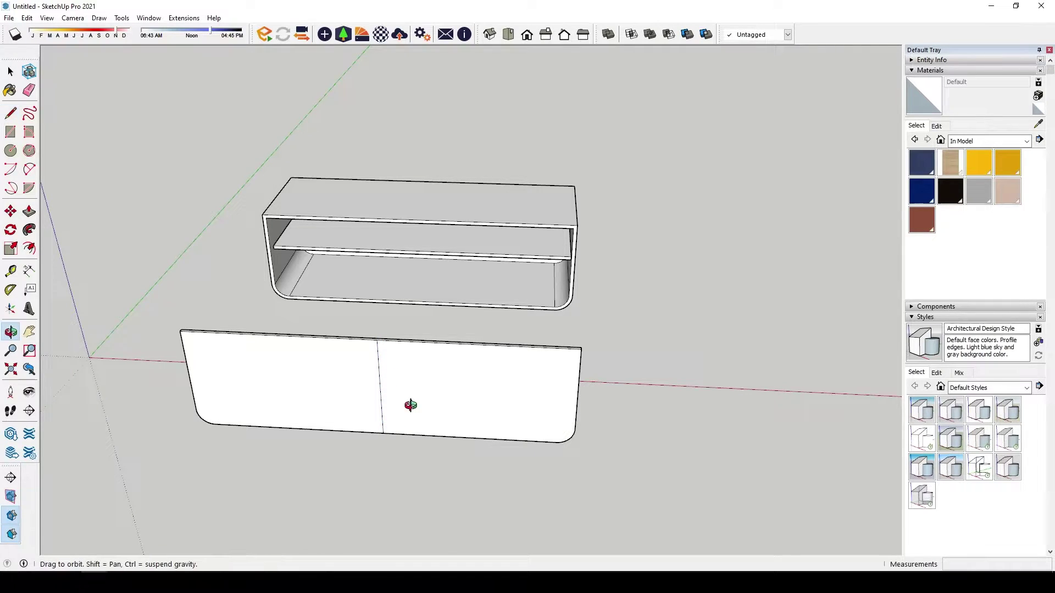
middle_drag(412, 341, 386, 424)
- Push the slab's right half away, leaving one half-width door panel
click(29, 212)
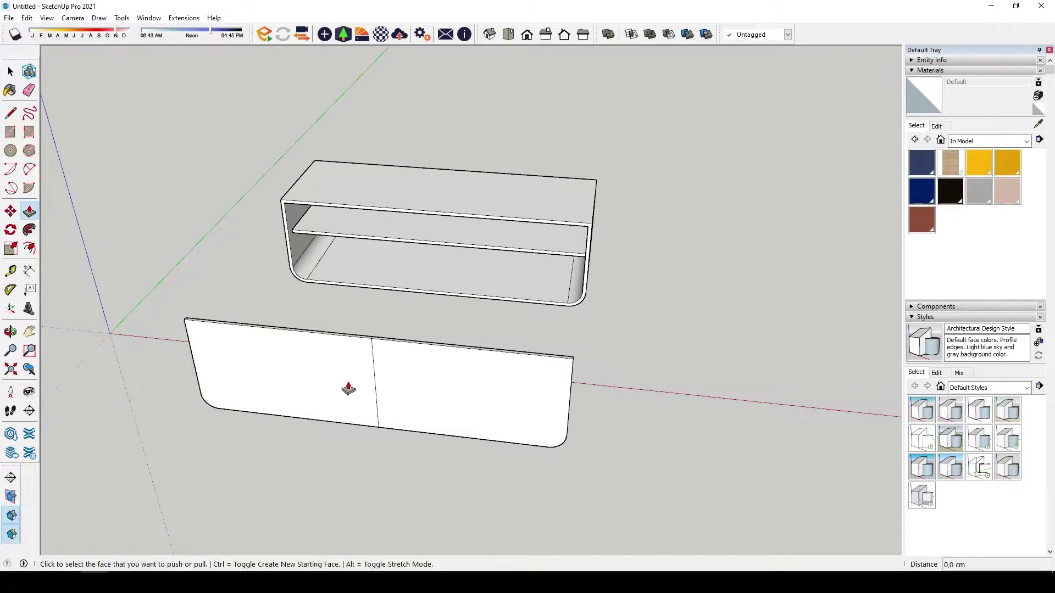
click(428, 421)
click(426, 391)
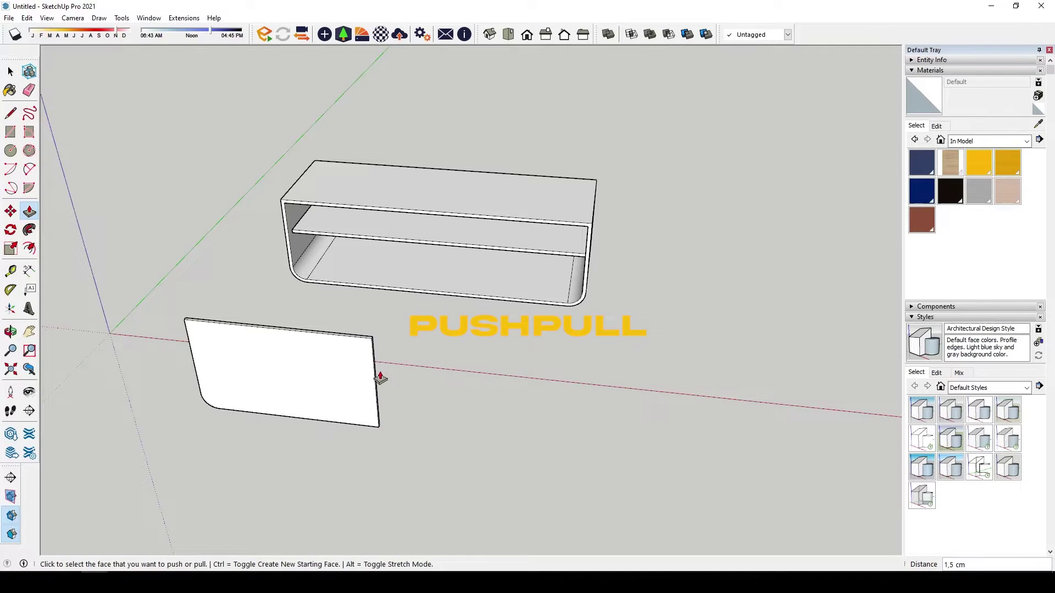
mouse_move(376, 309)
middle_down()
mouse_move(90, 254)
mouse_move(344, 323)
mouse_move(388, 324)
mouse_move(372, 358)
mouse_move(292, 381)
middle_up()
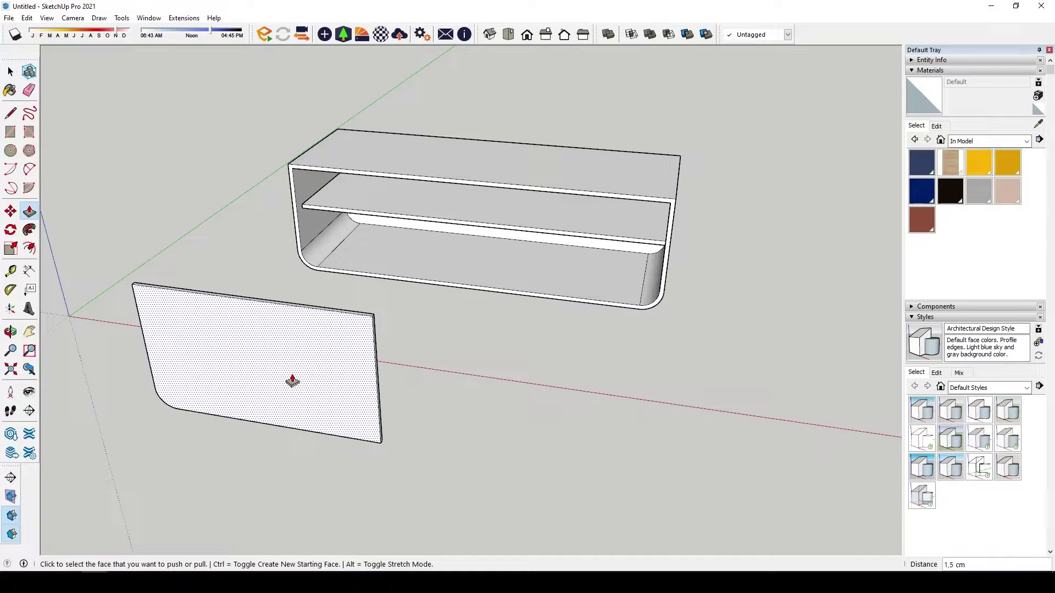
mouse_move(292, 381)
middle_down()
mouse_move(235, 377)
mouse_move(138, 217)
middle_up()
key(space)
- Select the half-width door panel and make it a component via Make Component
drag(137, 218, 360, 466)
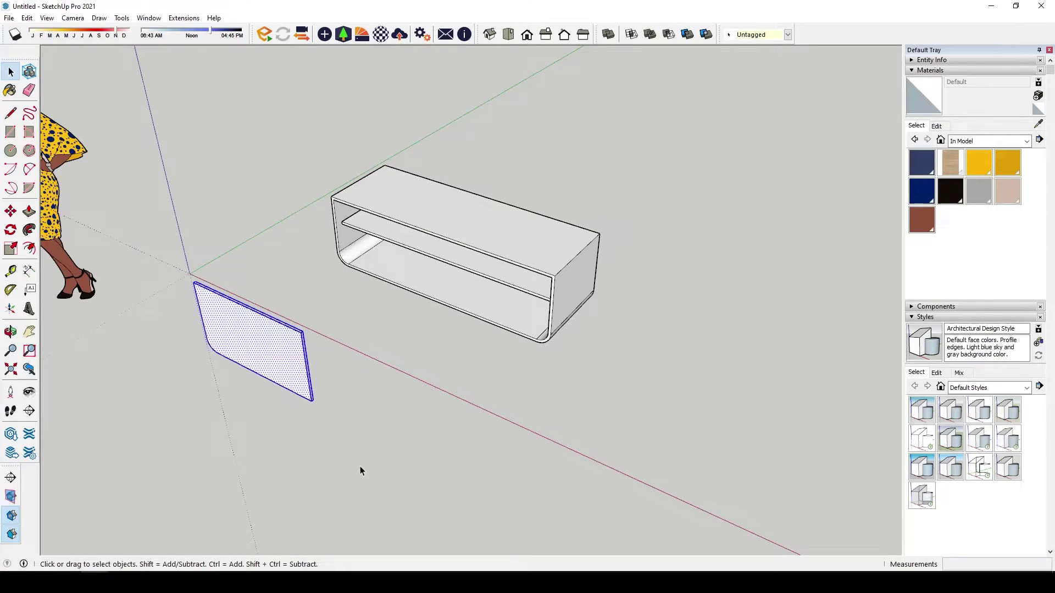
scroll(250, 344, up, 3)
right_click(250, 343)
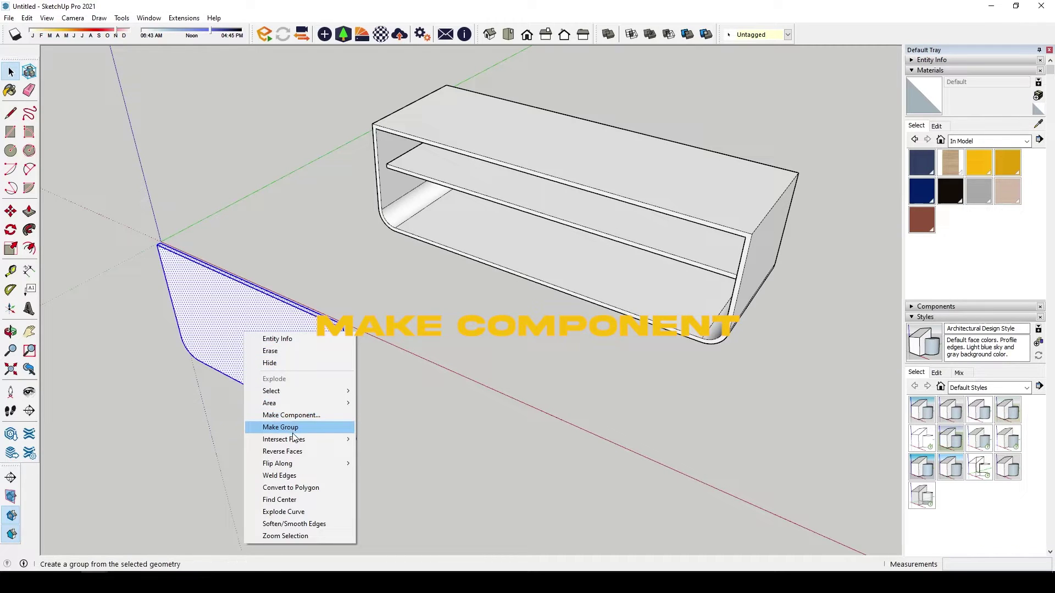
click(316, 421)
click(541, 405)
mouse_move(541, 405)
middle_down()
mouse_move(289, 323)
mouse_move(377, 360)
mouse_move(343, 332)
mouse_move(372, 338)
middle_up()
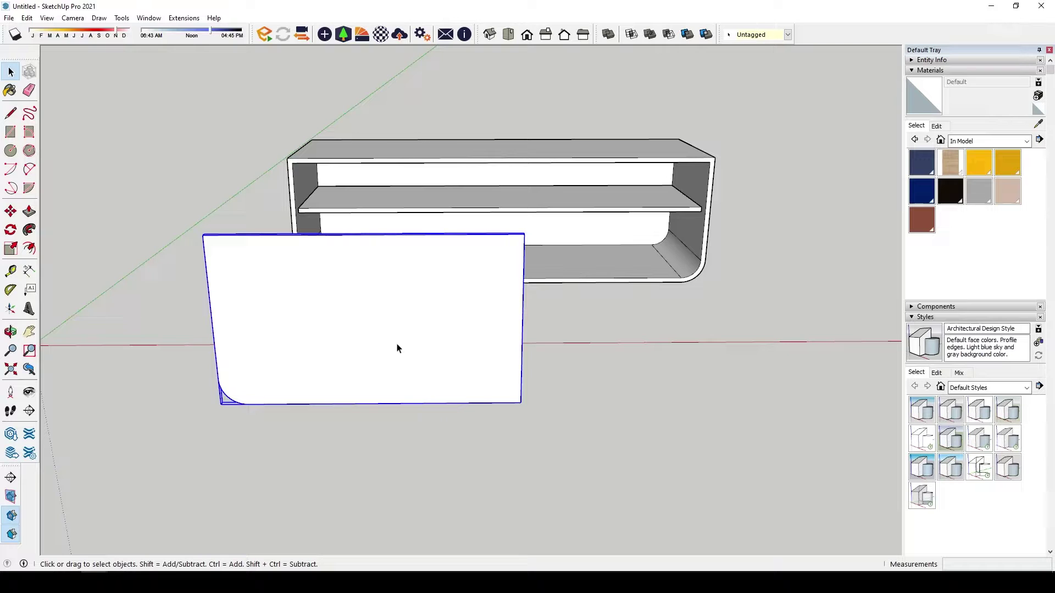
- Draw a diagonal line from the door's bottom-right corner to its top edge, then select it
middle_drag(399, 347, 387, 332)
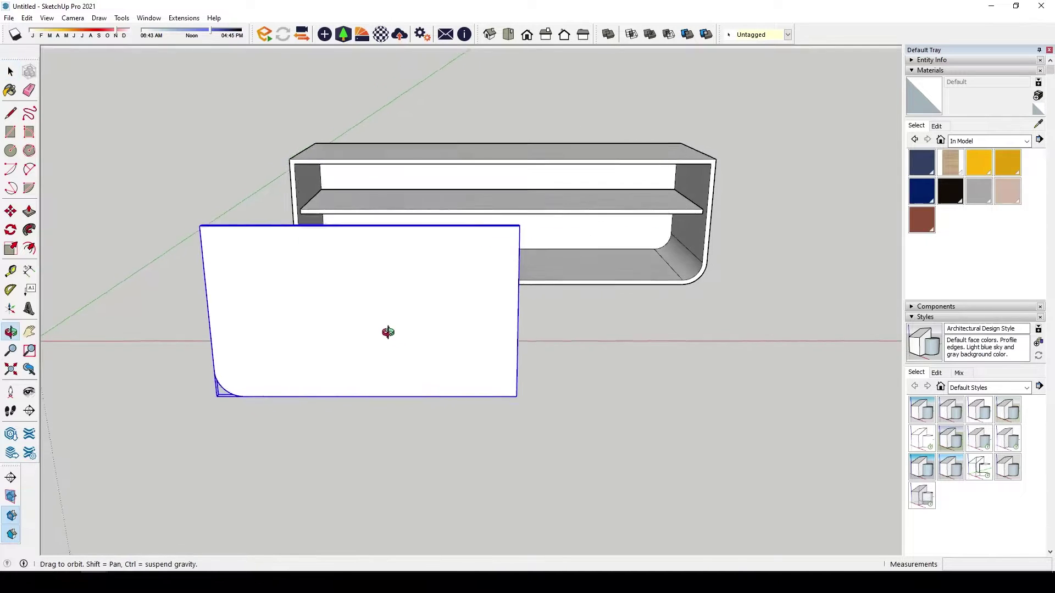
scroll(456, 365, up, 2)
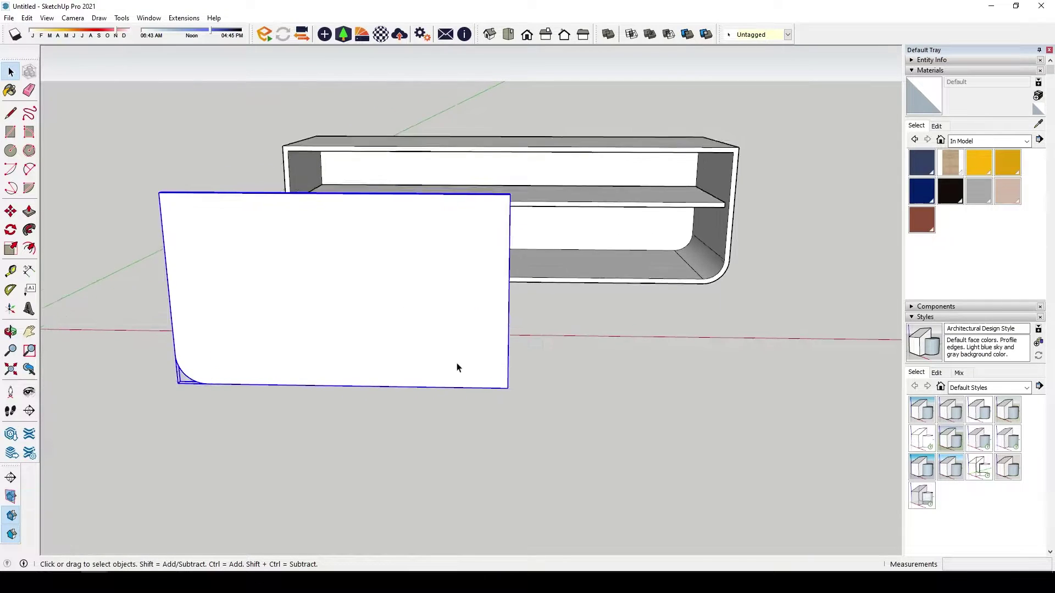
click(513, 392)
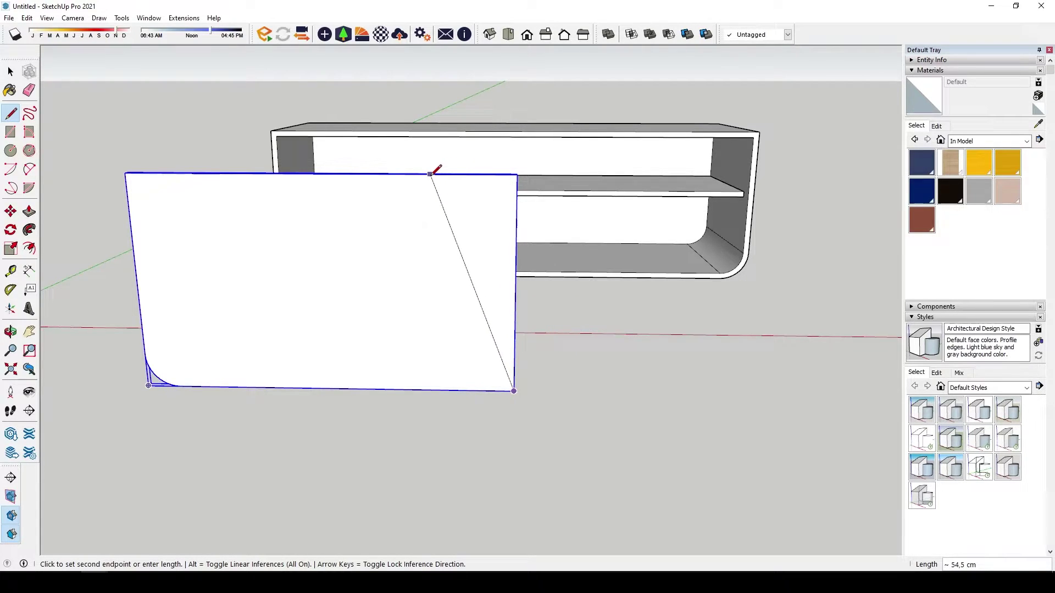
click(430, 174)
key(space)
scroll(438, 192, up, 2)
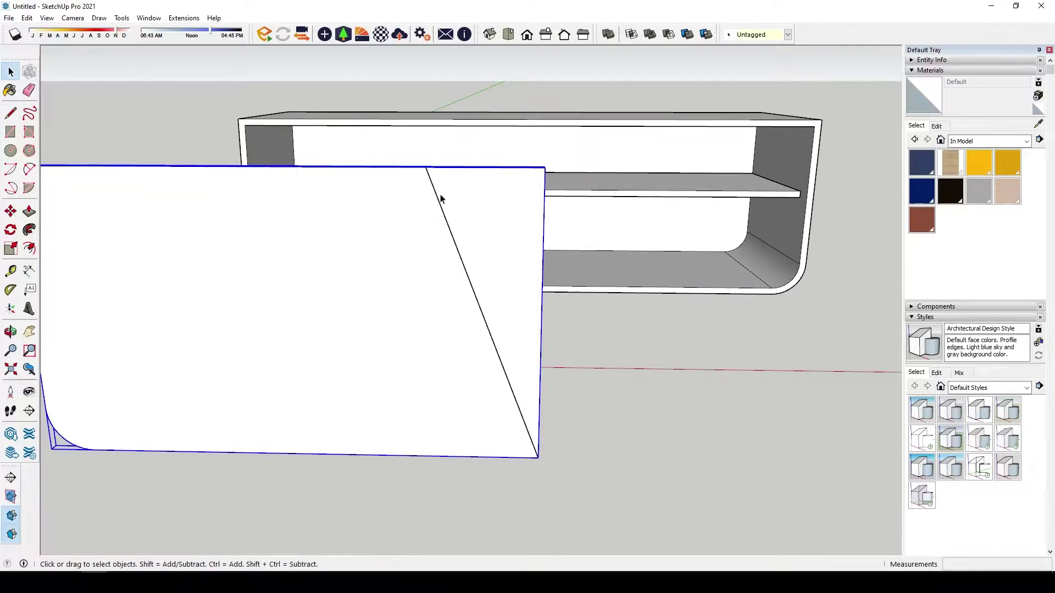
click(438, 200)
scroll(441, 221, up, 2)
- Copy the diagonal line 0.5 cm to its side
key(m)
key(ctrl)
click(435, 200)
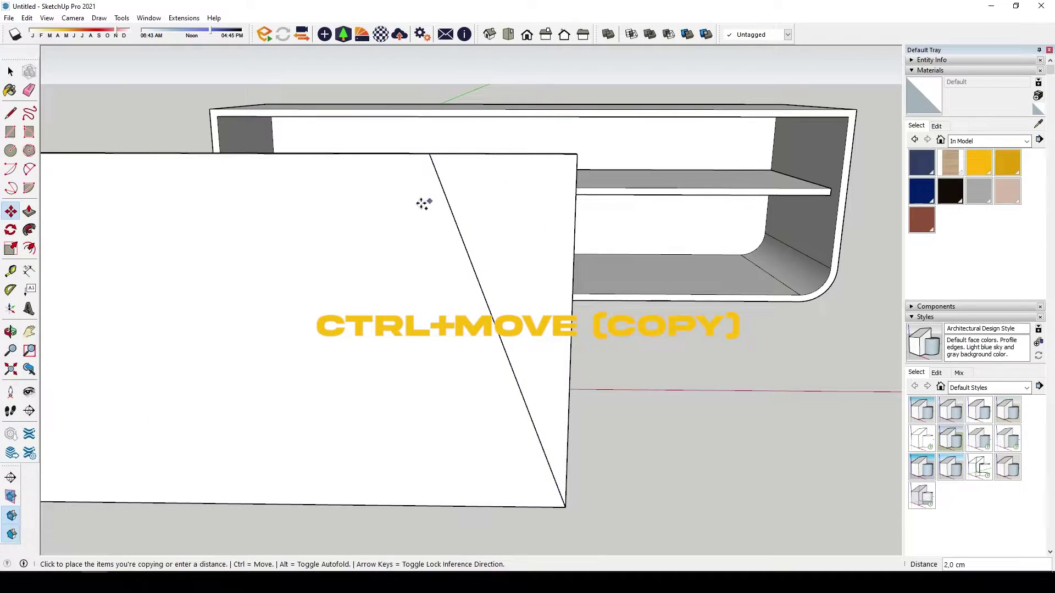
text(0,5)
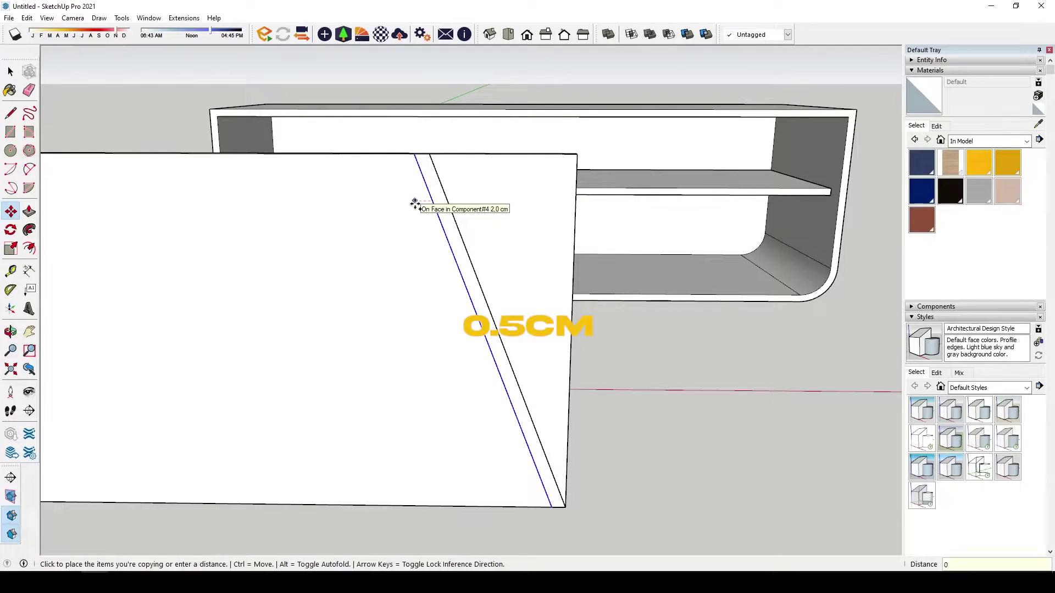
key(Return)
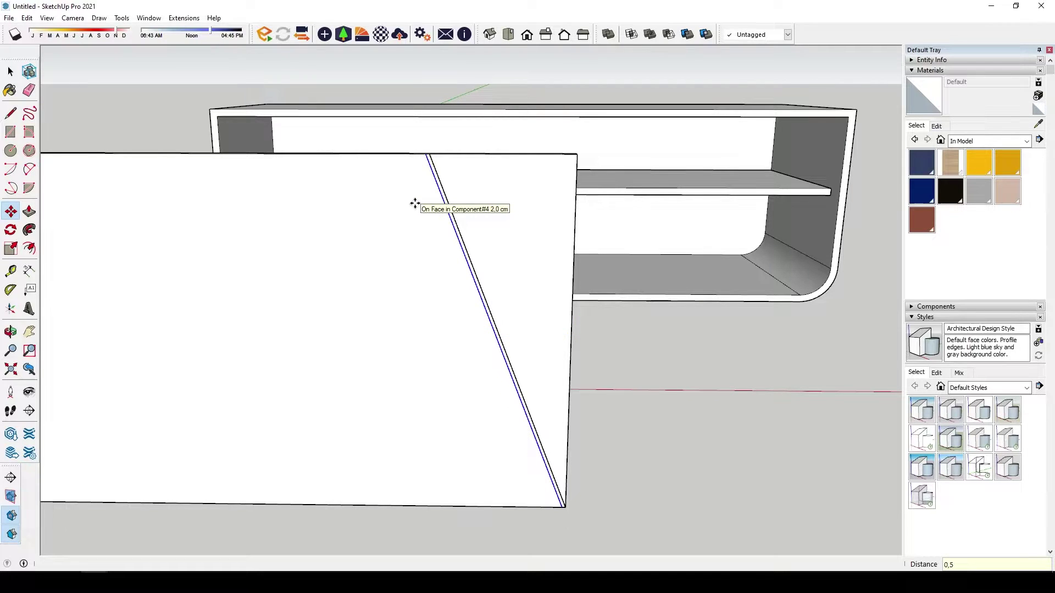
key(space)
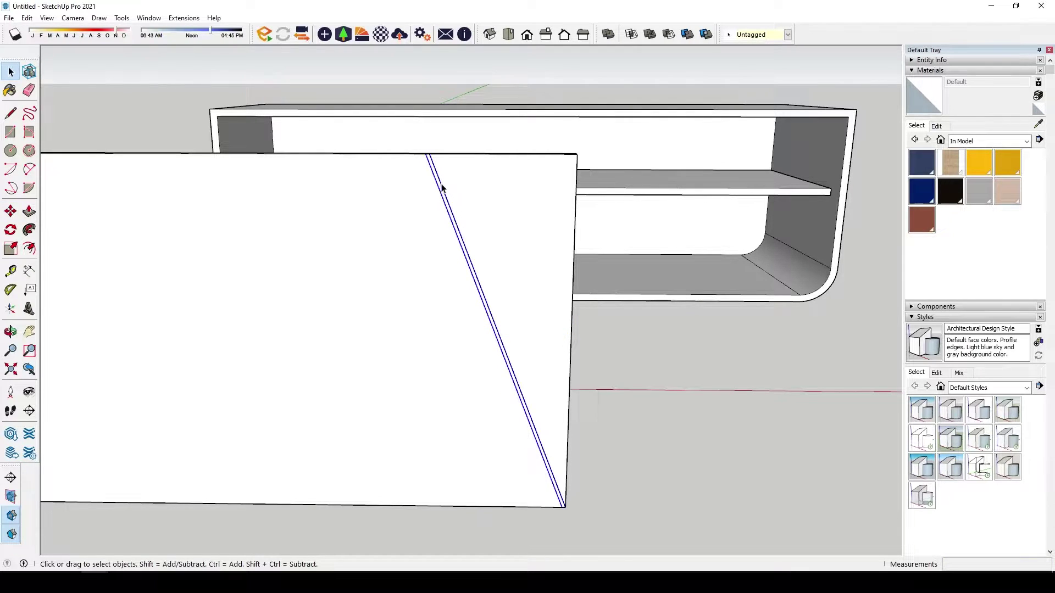
scroll(442, 188, up, 3)
scroll(467, 191, down, 1)
- Copy the line pair 10 cm over and array it ten times across the door
key(m)
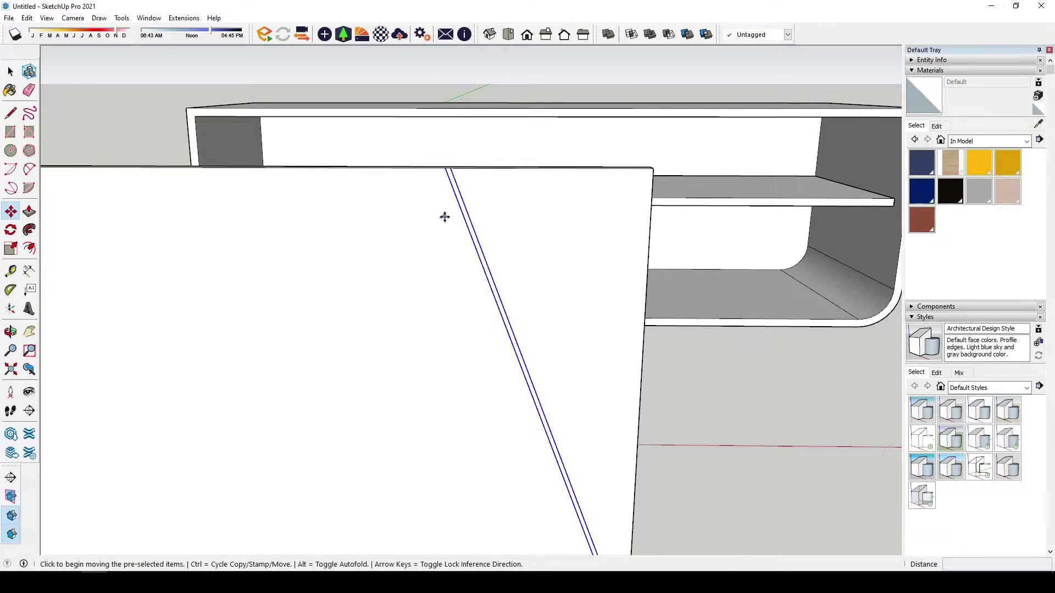
click(444, 217)
key(ctrl)
scroll(434, 217, down, 2)
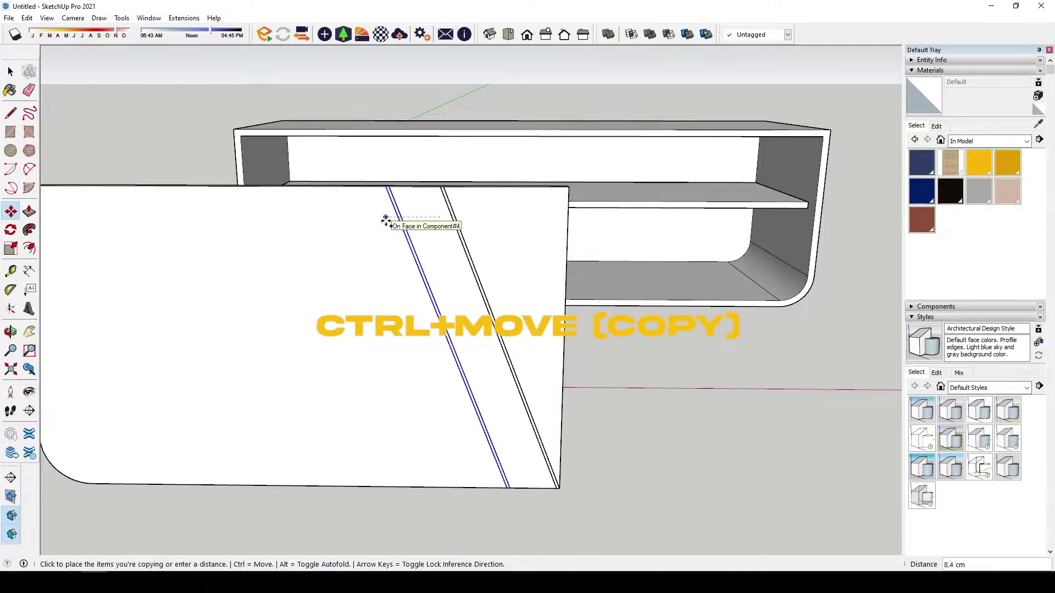
text(10)
key(Return)
scroll(687, 358, down, 2)
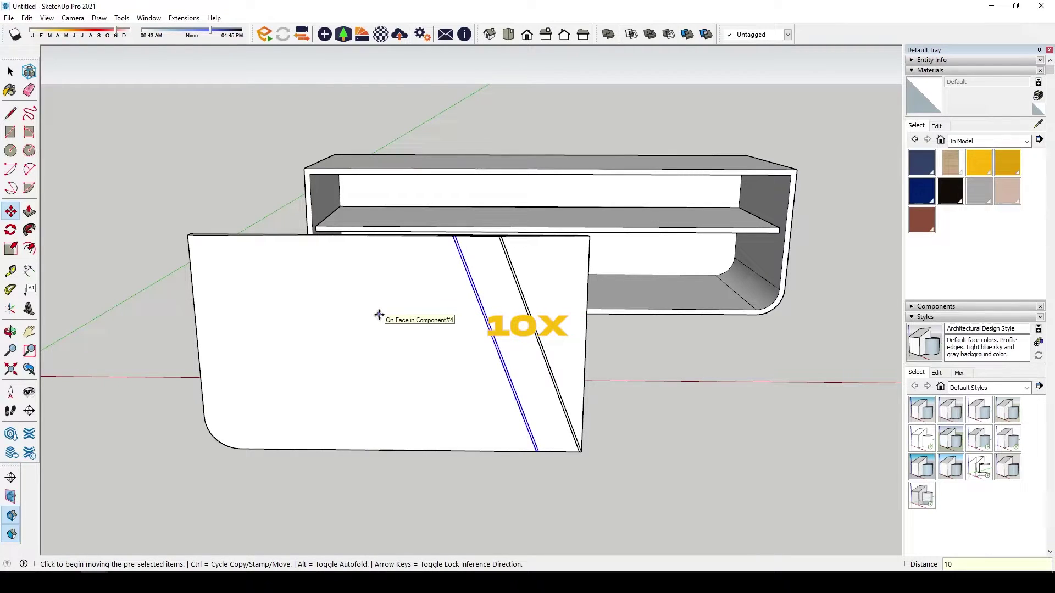
key(Return)
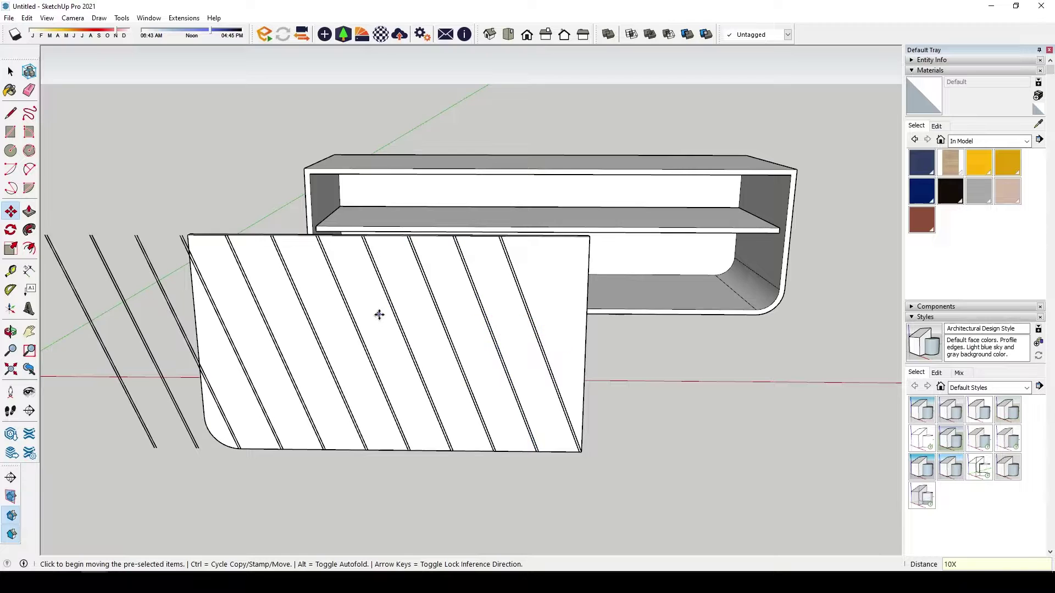
scroll(252, 314, up, 2)
- Erase the stray lines off the door's left side
key(e)
scroll(272, 403, up, 2)
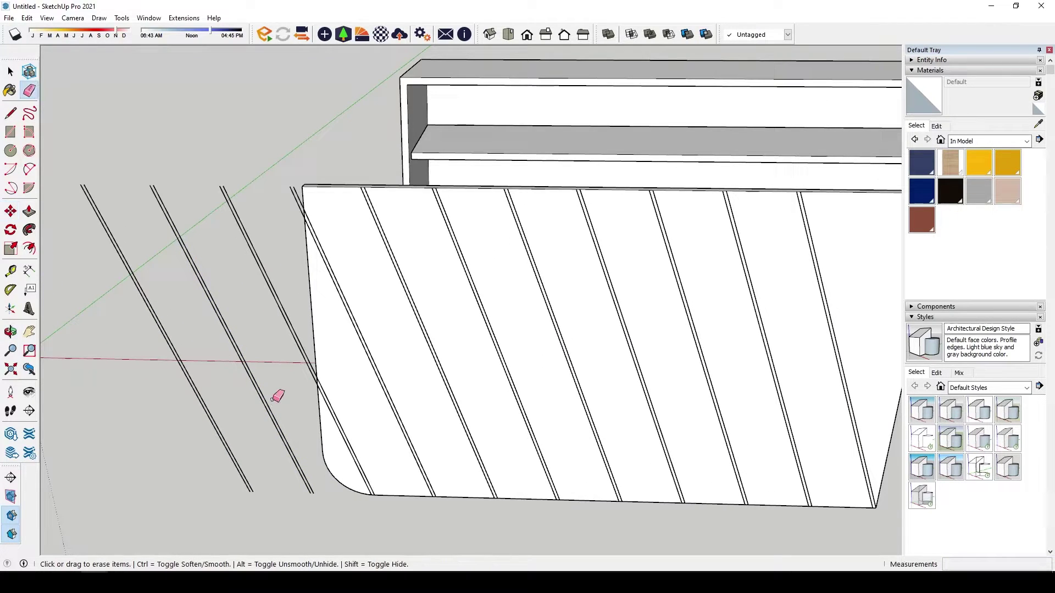
drag(273, 390, 172, 401)
scroll(175, 396, down, 3)
key(space)
scroll(511, 406, up, 4)
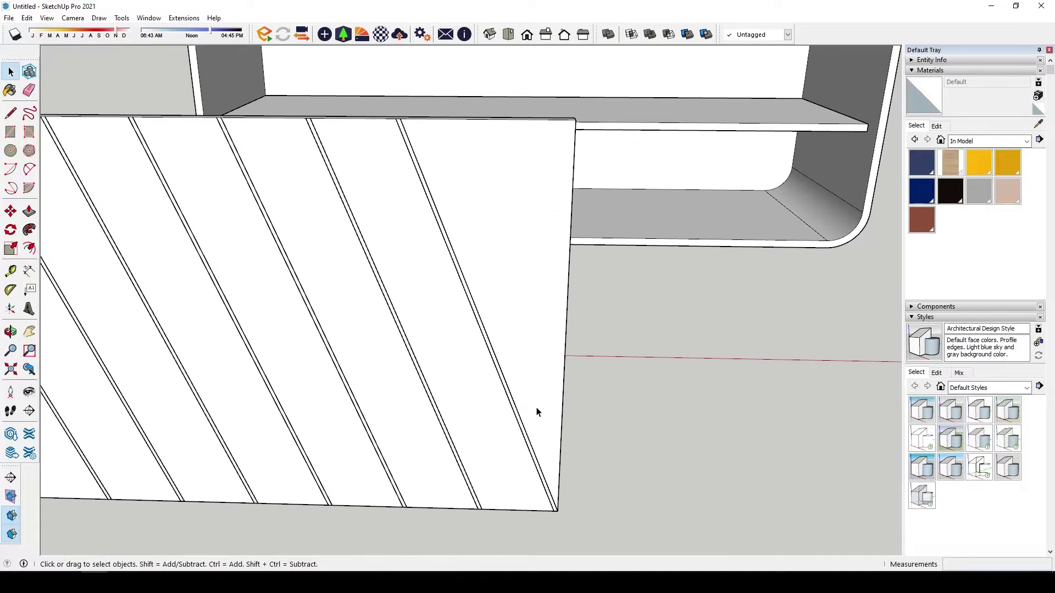
- Move the last diagonal line further left on the door panel
key(m)
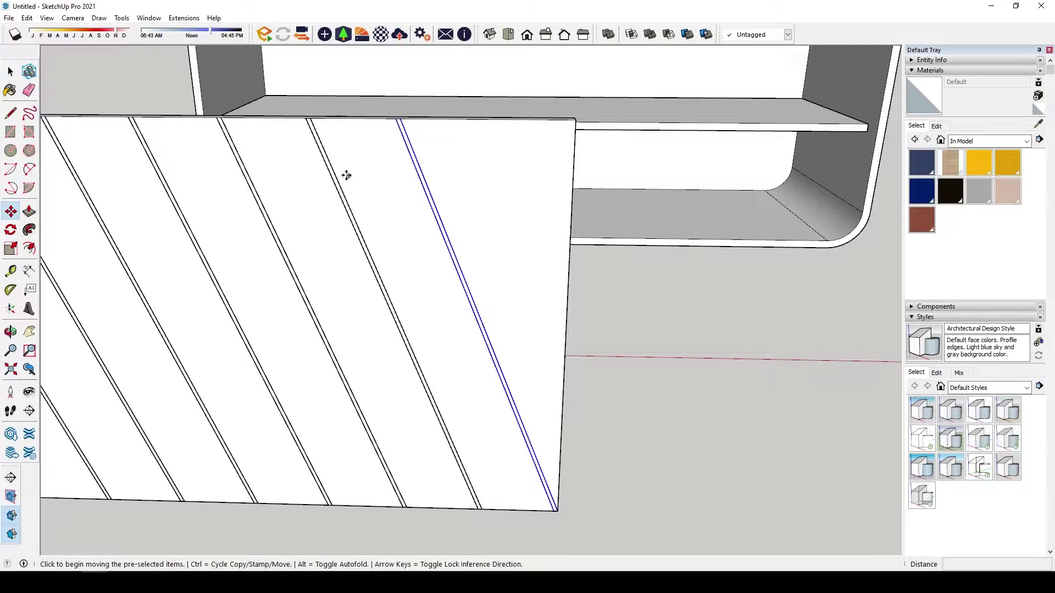
click(311, 119)
click(405, 122)
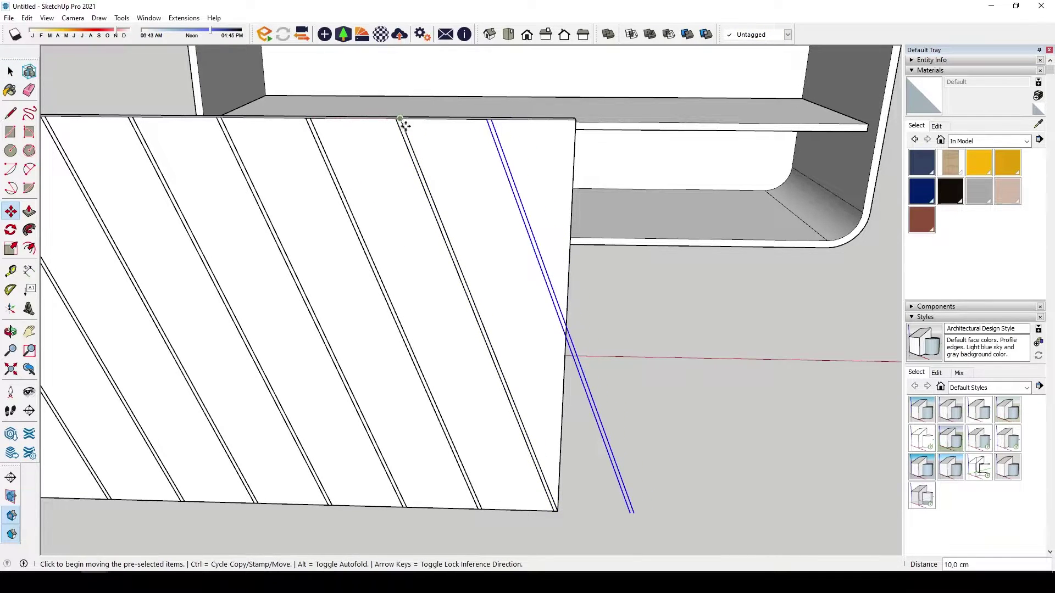
scroll(474, 246, down, 3)
scroll(473, 245, down, 3)
key(space)
- Box-select the whole hatched door panel
middle_drag(344, 285, 307, 295)
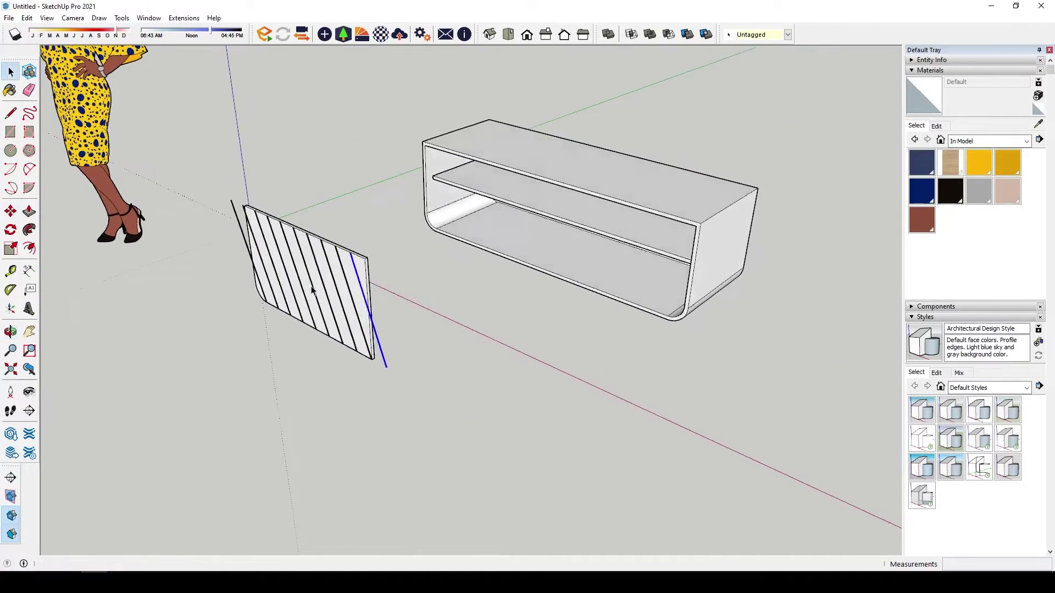
drag(182, 163, 367, 356)
scroll(348, 265, up, 3)
scroll(424, 292, up, 2)
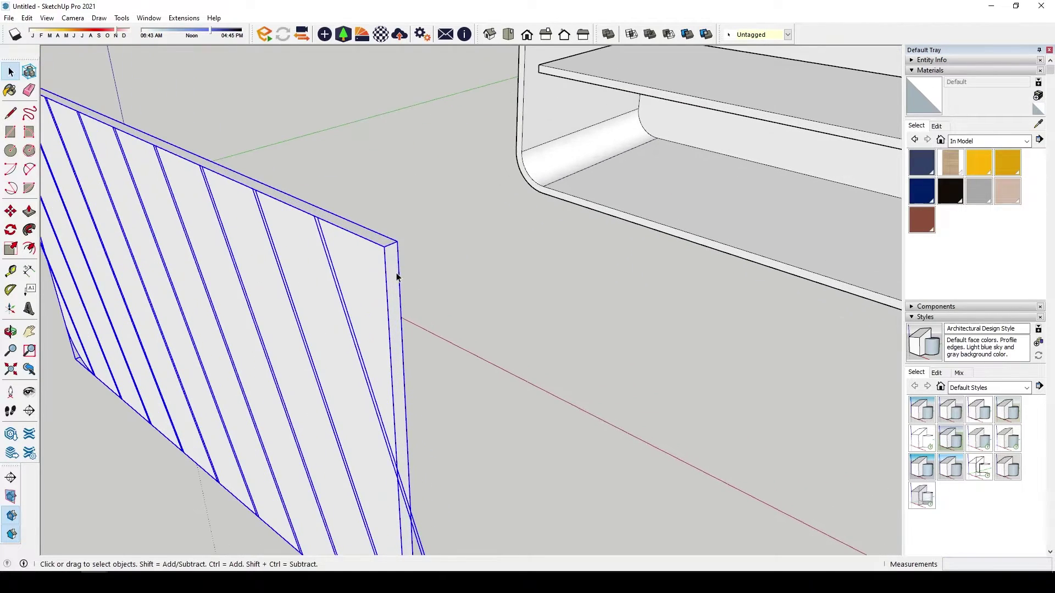
scroll(515, 290, down, 3)
scroll(428, 303, down, 3)
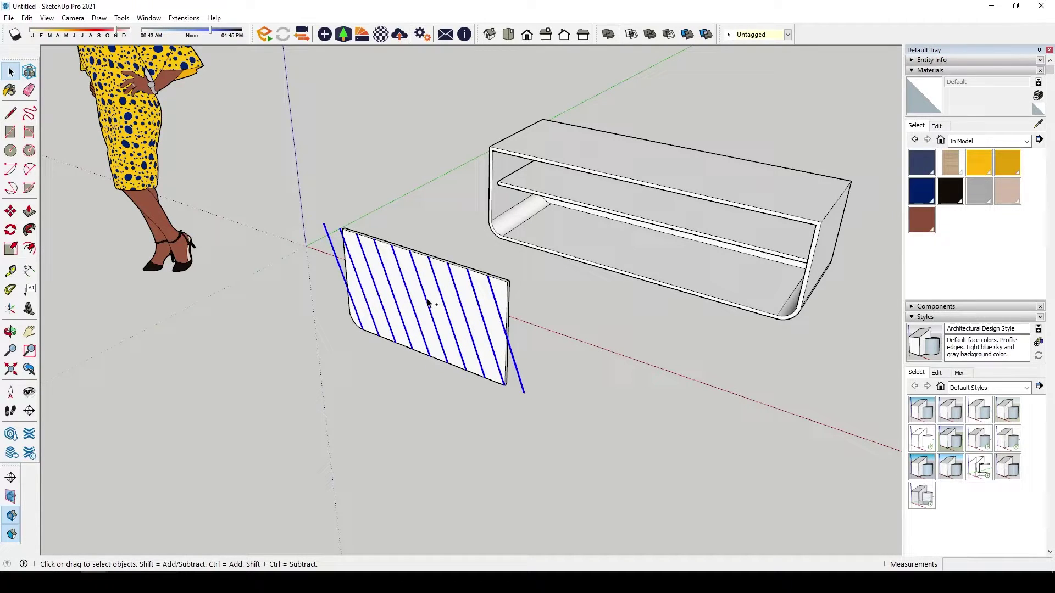
- Cut the diagonal lines and Paste In Place inside the door panel group
key(ctrl+x)
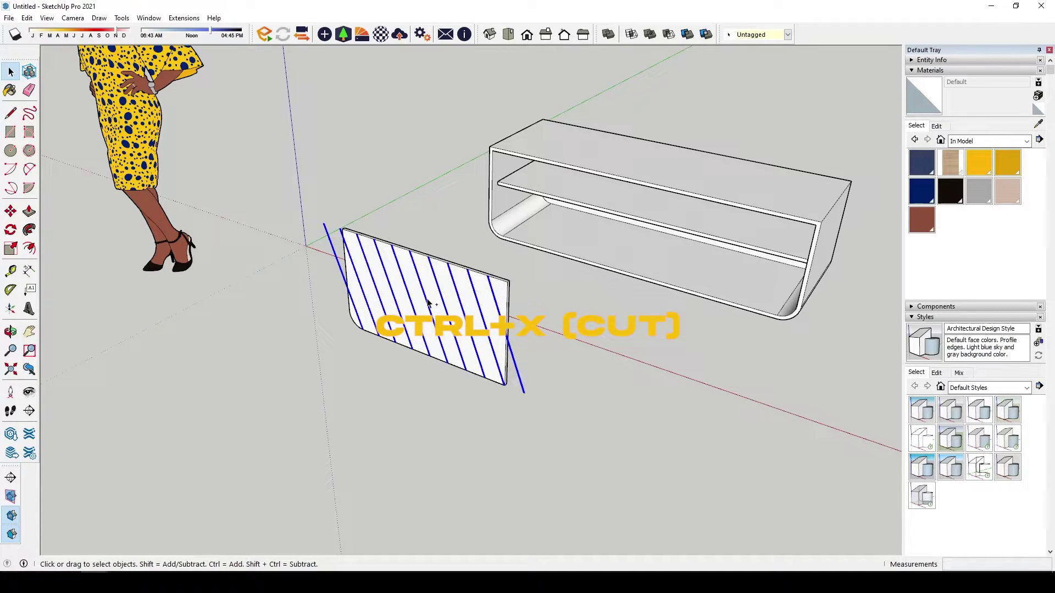
scroll(427, 302, up, 2)
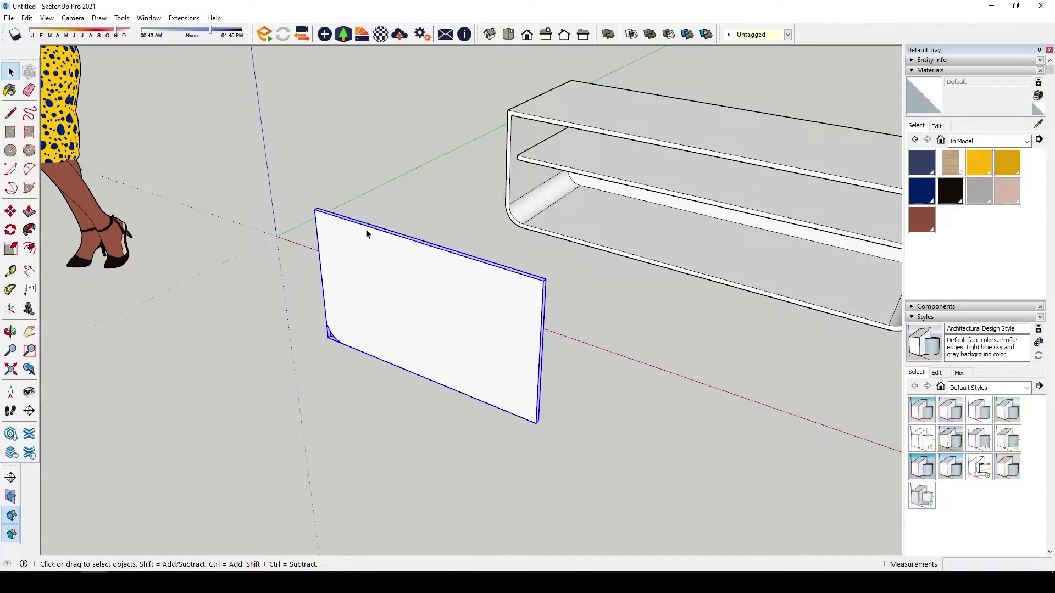
middle_drag(429, 246, 370, 256)
double_click(335, 215)
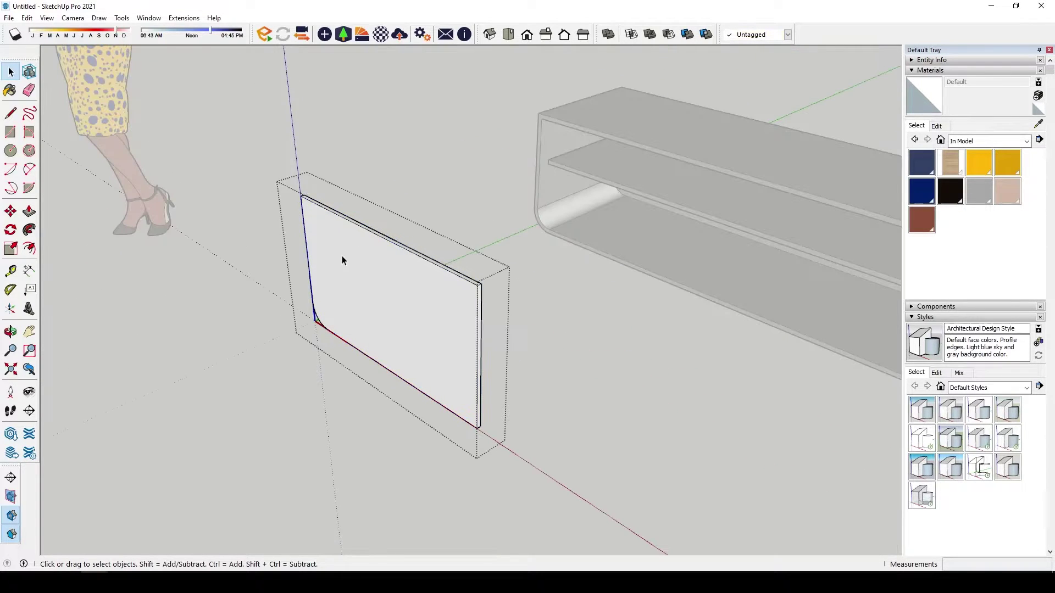
click(28, 17)
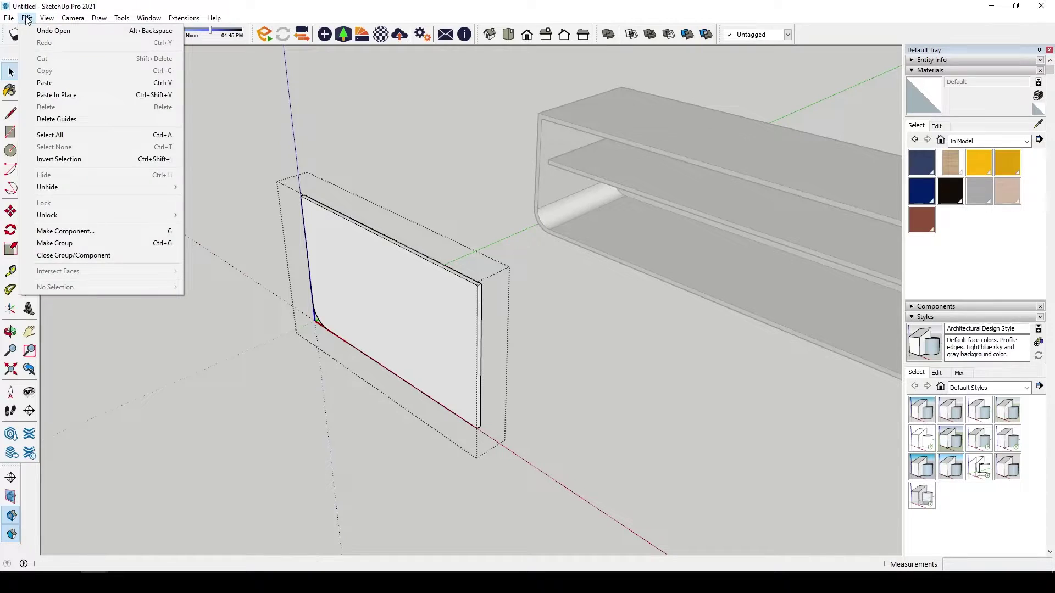
click(70, 97)
mouse_move(212, 246)
middle_down()
mouse_move(499, 295)
mouse_move(652, 353)
middle_up()
scroll(705, 375, up, 5)
- Erase the stray slat line pieces overshooting the door panel's edges
scroll(705, 375, down, 1)
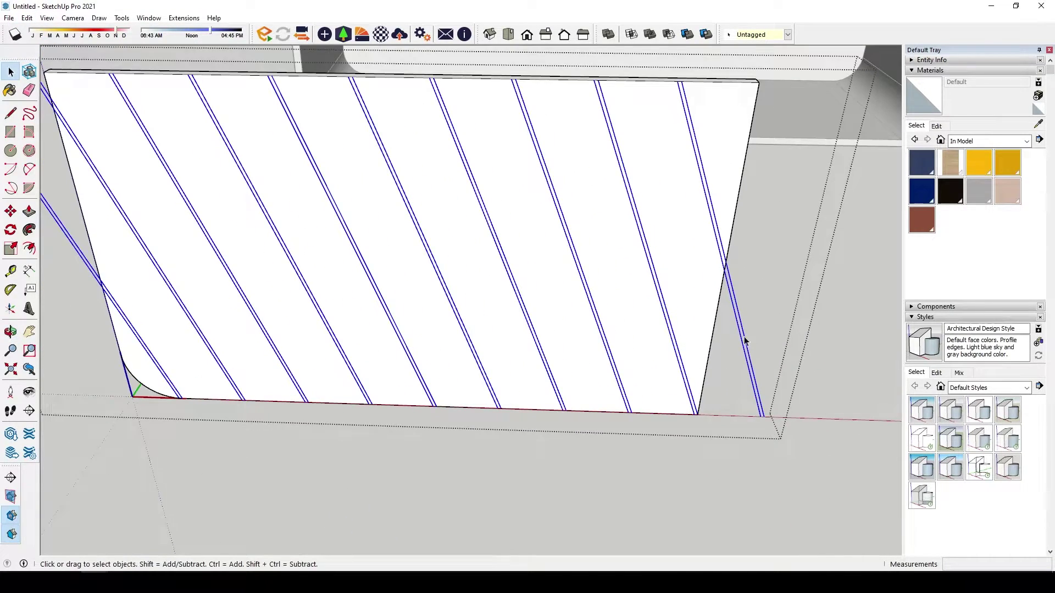
scroll(706, 341, down, 3)
key(e)
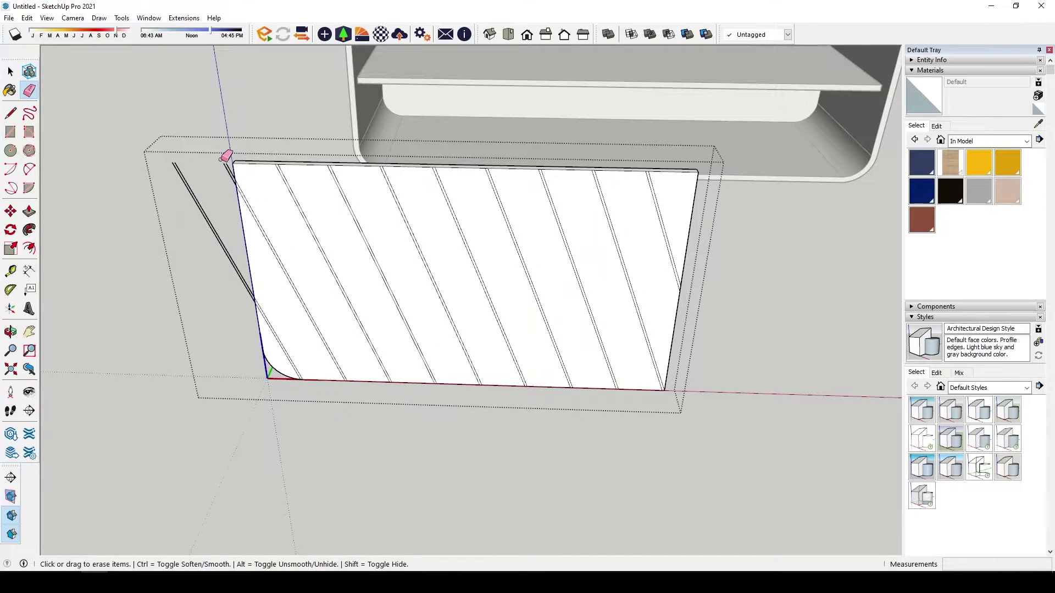
scroll(225, 156, up, 2)
scroll(234, 161, up, 2)
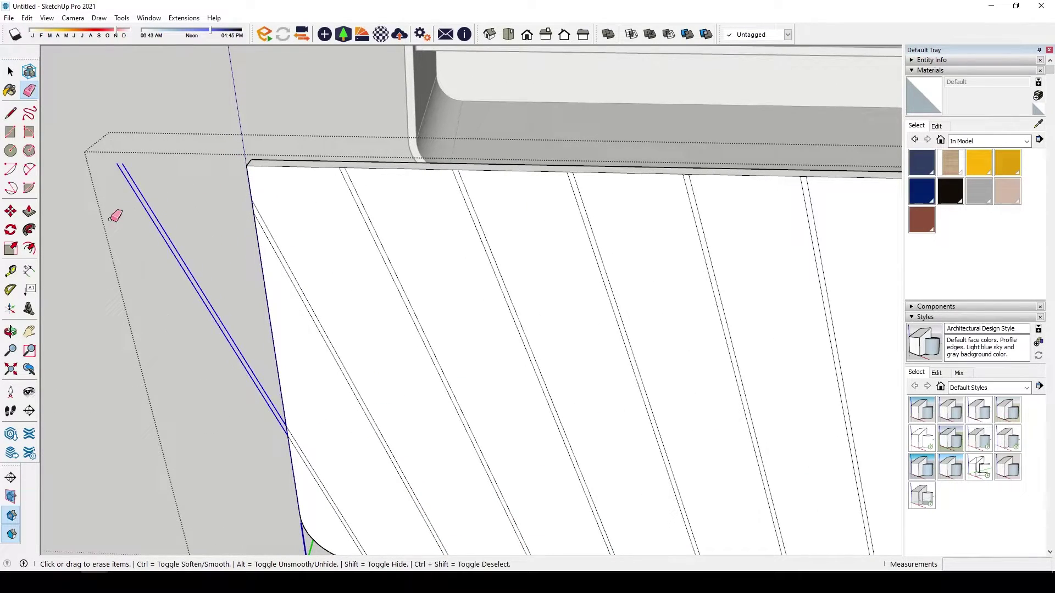
scroll(219, 231, down, 3)
mouse_move(294, 247)
middle_down()
mouse_move(598, 287)
mouse_move(511, 294)
middle_up()
scroll(597, 182, up, 3)
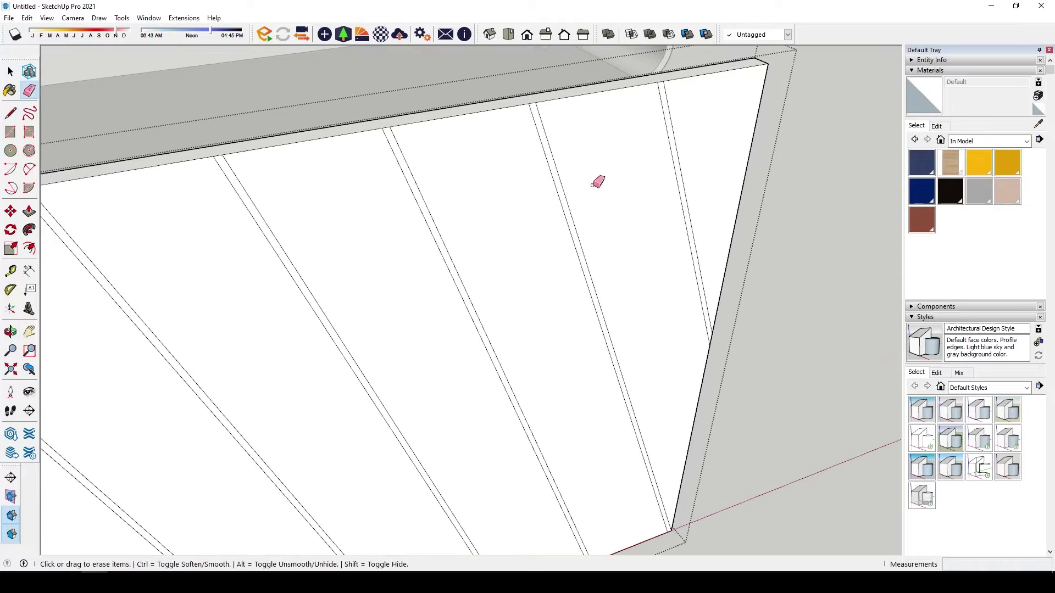
scroll(499, 271, down, 2)
scroll(626, 141, up, 2)
scroll(593, 134, up, 2)
- Push the first narrow groove strip 0.5 cm into the door panel
scroll(611, 189, up, 3)
key(p)
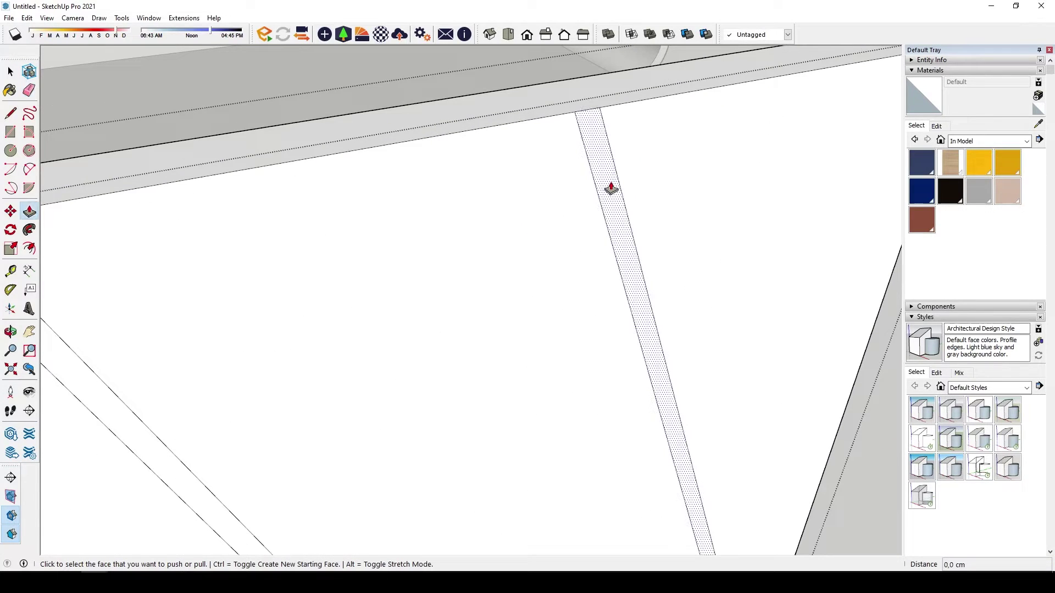
click(612, 214)
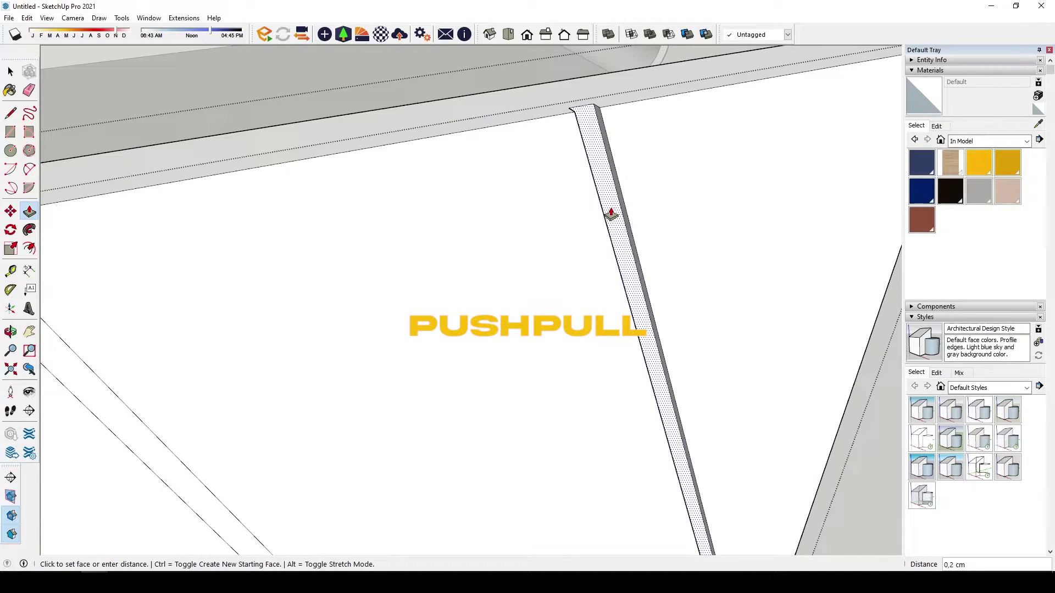
text(0,5)
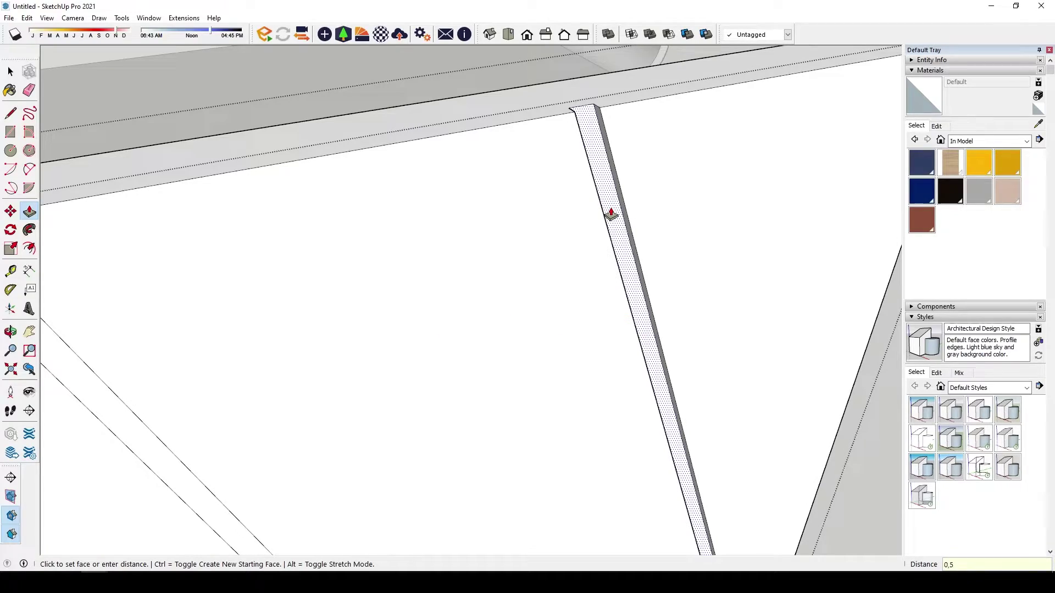
key(Return)
- Recess three more groove strips by the same 0.5 cm depth
scroll(615, 190, down, 3)
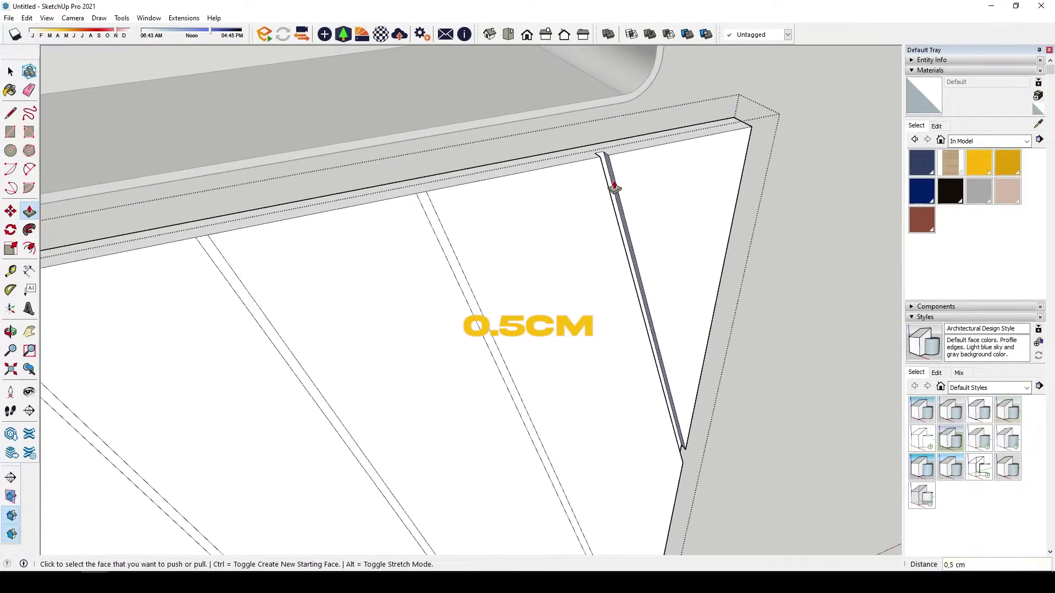
mouse_move(615, 191)
middle_down()
mouse_move(275, 218)
mouse_move(527, 259)
middle_up()
scroll(614, 305, up, 3)
double_click(614, 305)
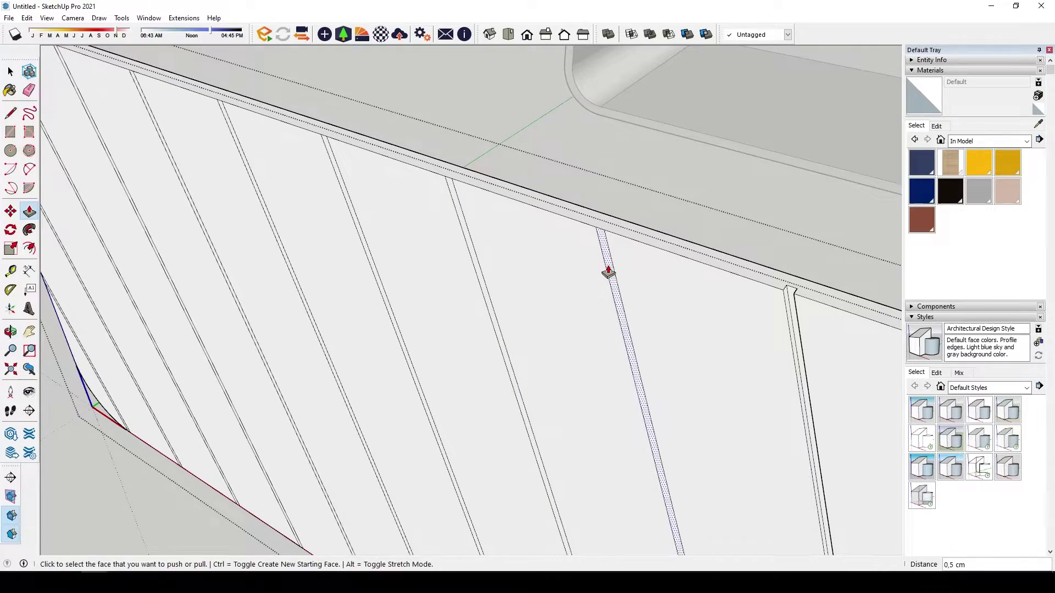
double_click(452, 192)
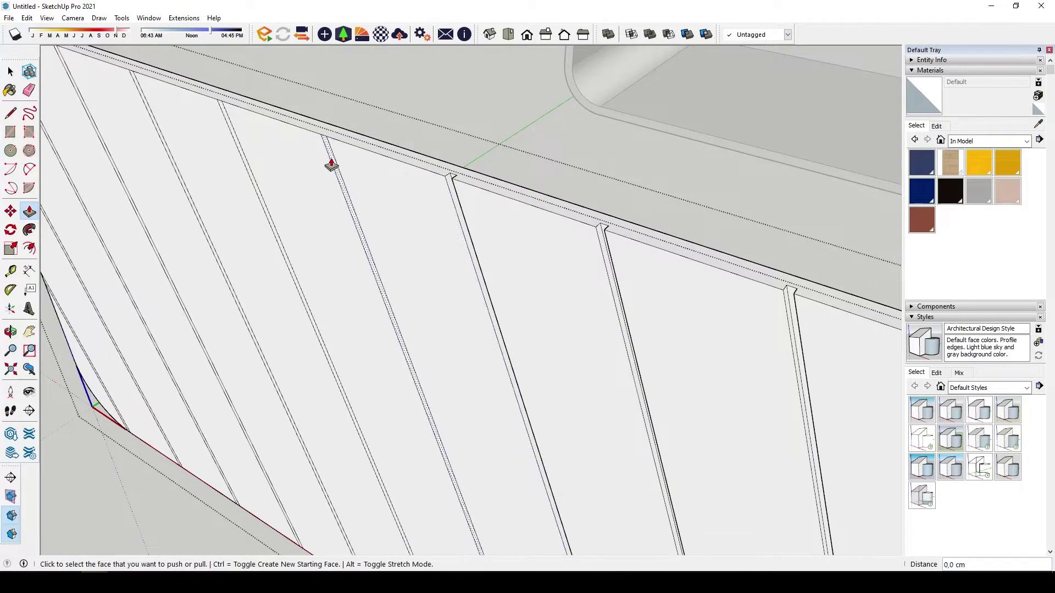
double_click(227, 129)
scroll(638, 357, down, 2)
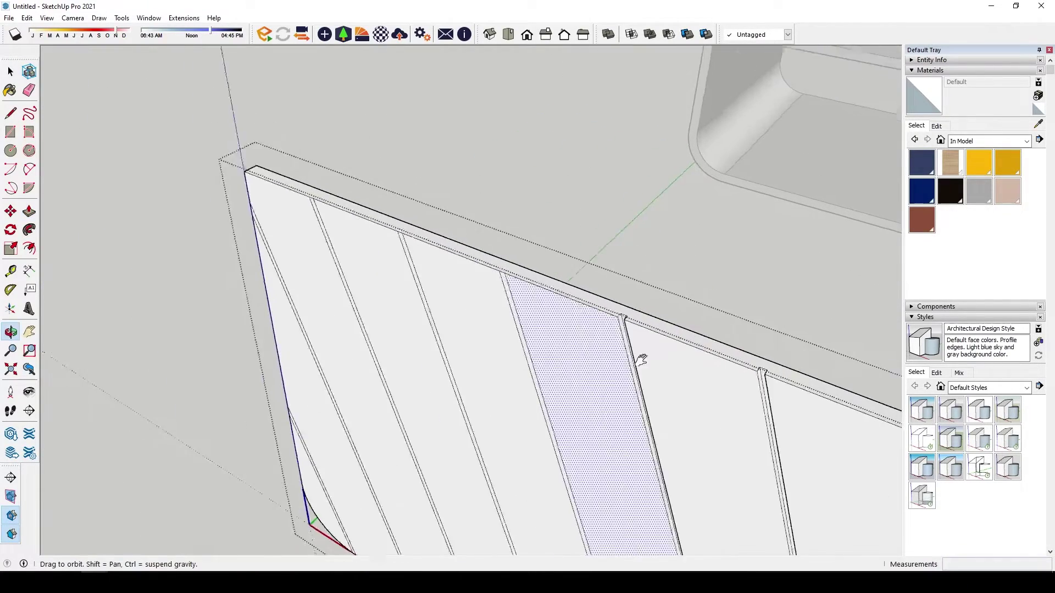
scroll(638, 358, up, 1)
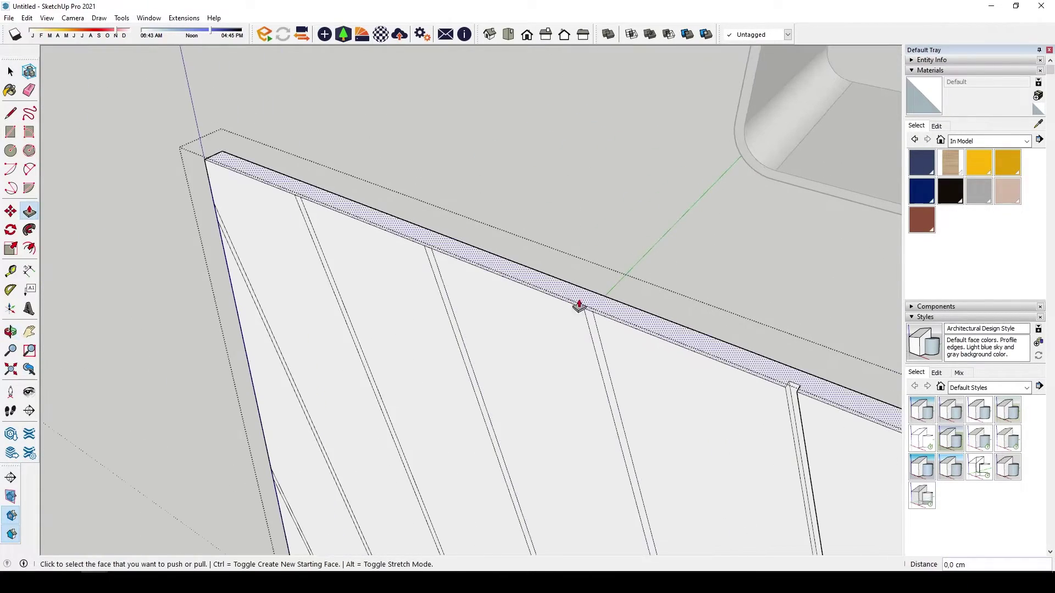
- Recess the remaining groove near the corner by 0.5 cm and inspect the slatted panel
click(429, 266)
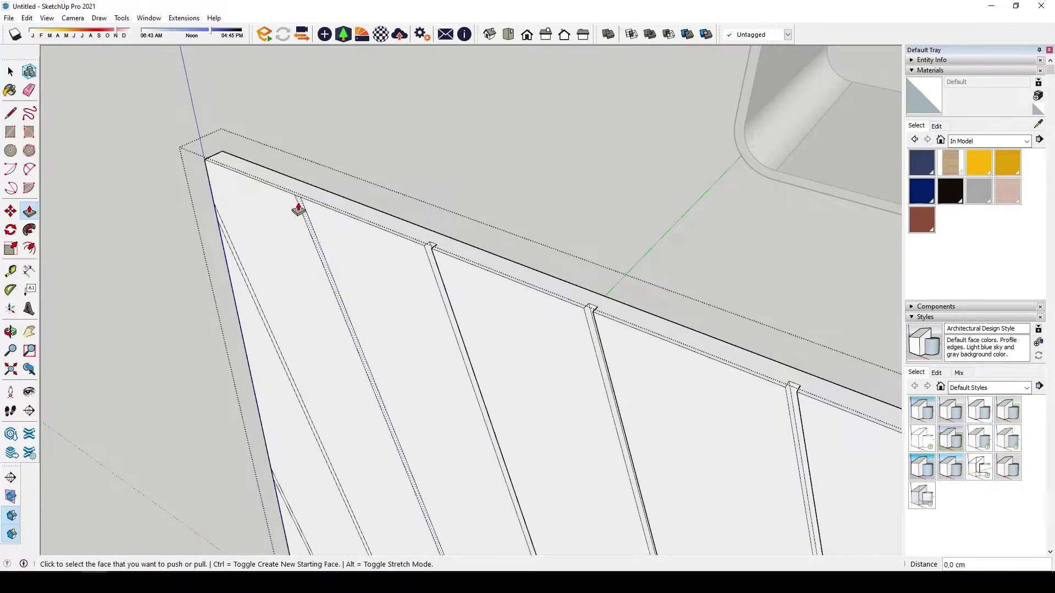
middle_drag(300, 218, 466, 120)
scroll(518, 261, up, 2)
double_click(521, 252)
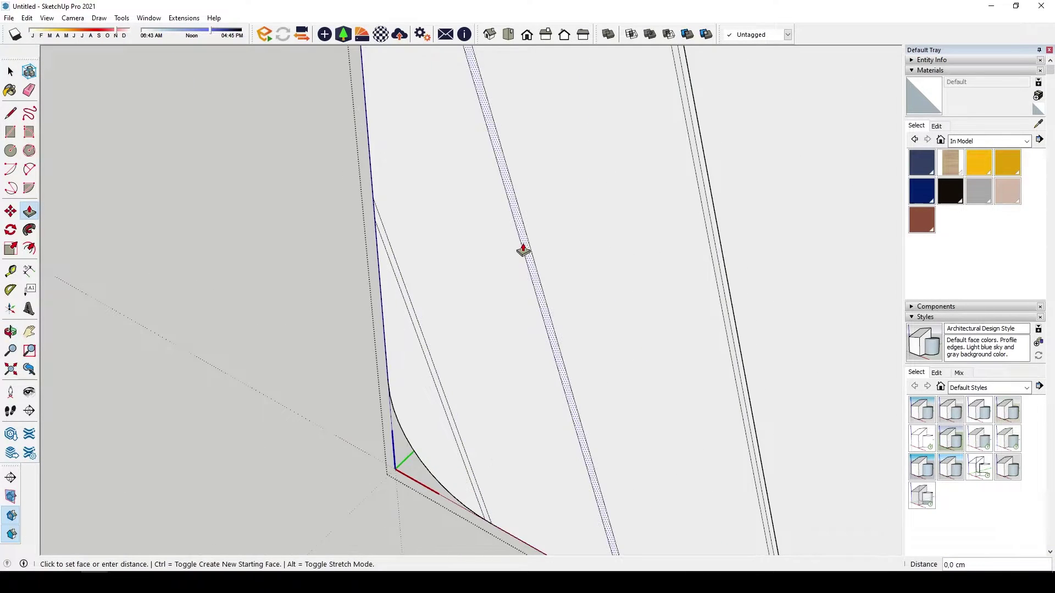
scroll(415, 320, down, 2)
scroll(313, 242, down, 2)
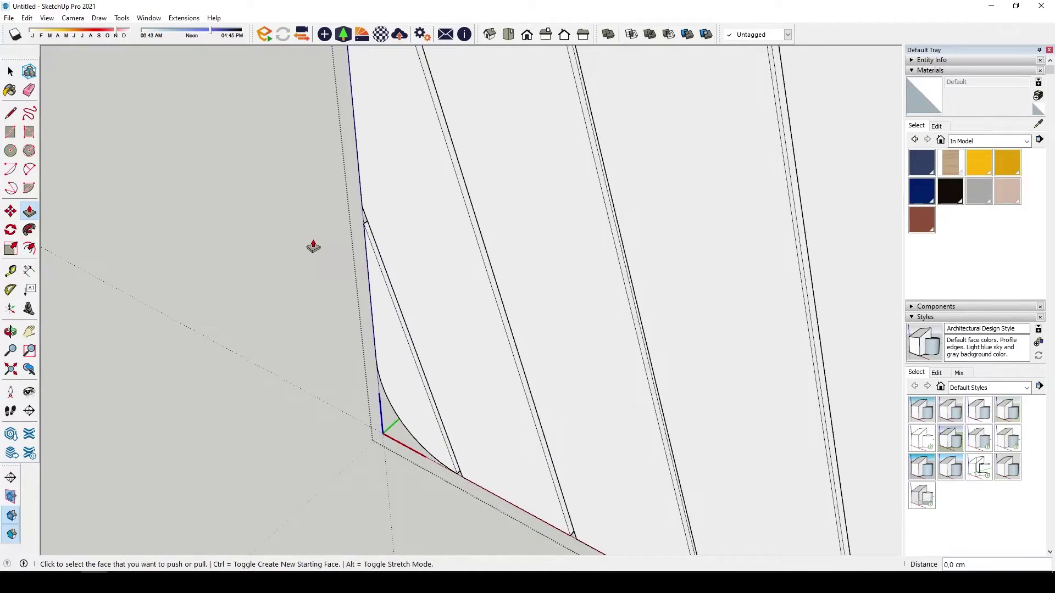
middle_drag(313, 243, 449, 313)
scroll(448, 313, down, 3)
mouse_move(566, 263)
middle_down()
mouse_move(636, 229)
mouse_move(567, 285)
mouse_move(620, 251)
mouse_move(434, 299)
middle_up()
key(space)
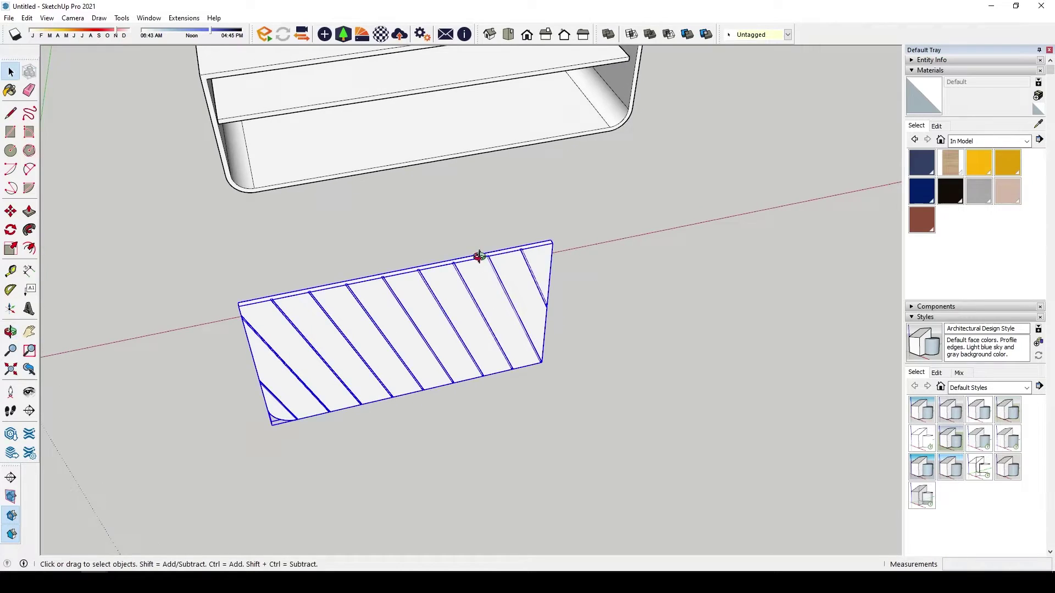
- Copy the grooved door panel against the original's right edge
middle_drag(479, 257, 259, 252)
scroll(130, 290, up, 1)
key(m)
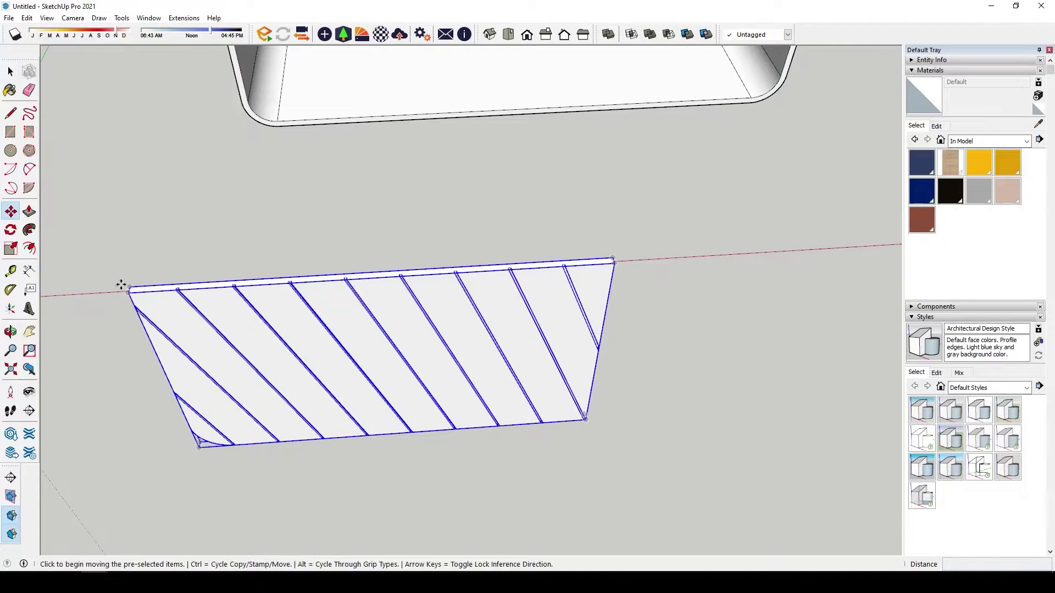
key(ctrl)
click(127, 284)
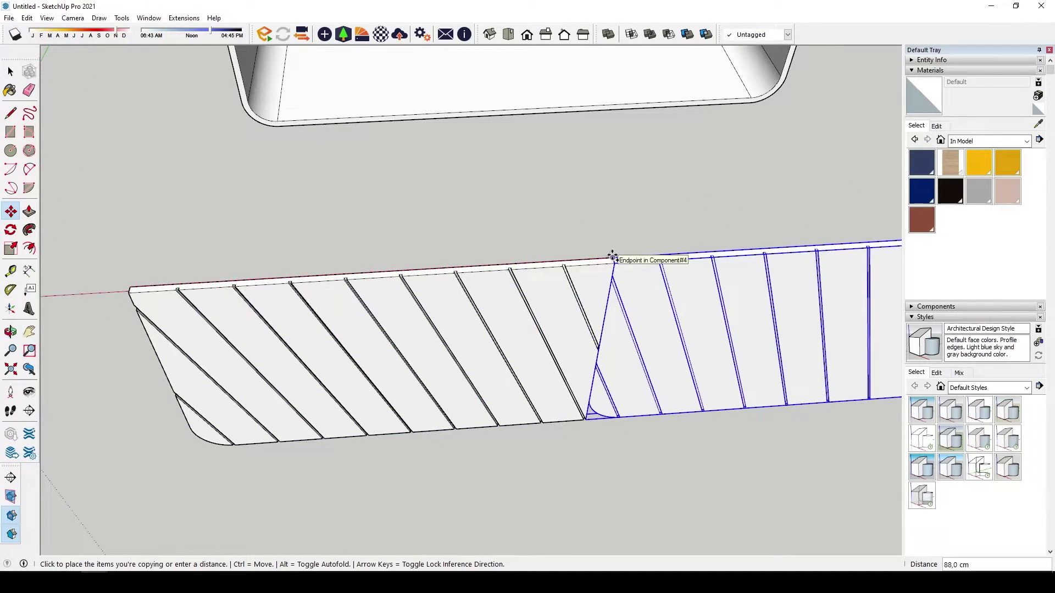
click(614, 258)
mouse_move(614, 257)
middle_down()
mouse_move(376, 262)
mouse_move(596, 283)
mouse_move(738, 278)
mouse_move(691, 235)
mouse_move(527, 230)
middle_up()
scroll(528, 231, down, 2)
scroll(494, 286, down, 3)
- Flip the copied panel along its component red axis
key(space)
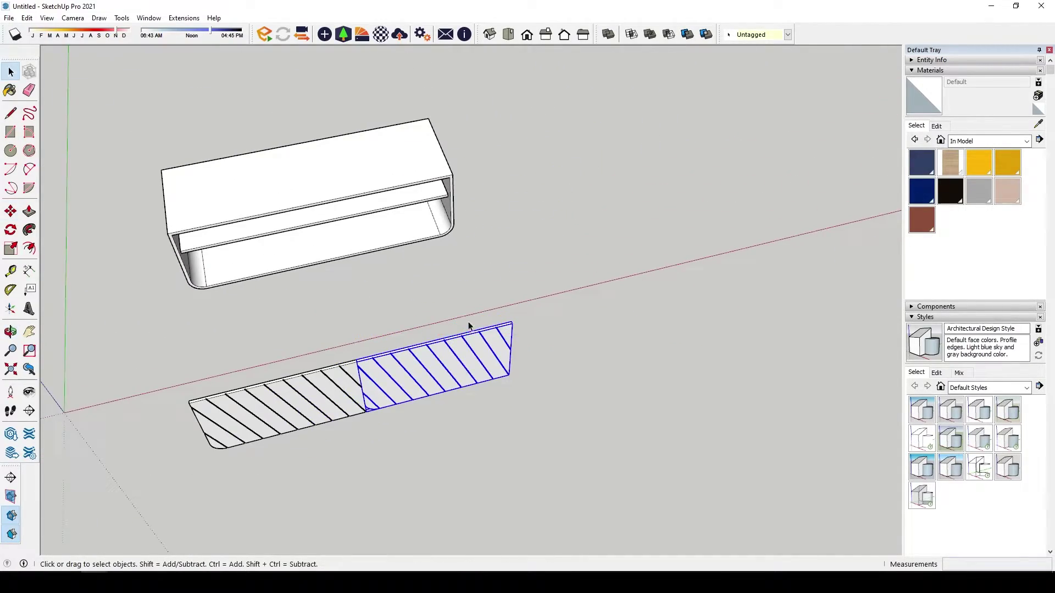
scroll(456, 327, up, 1)
right_click(432, 376)
mouse_move(334, 275)
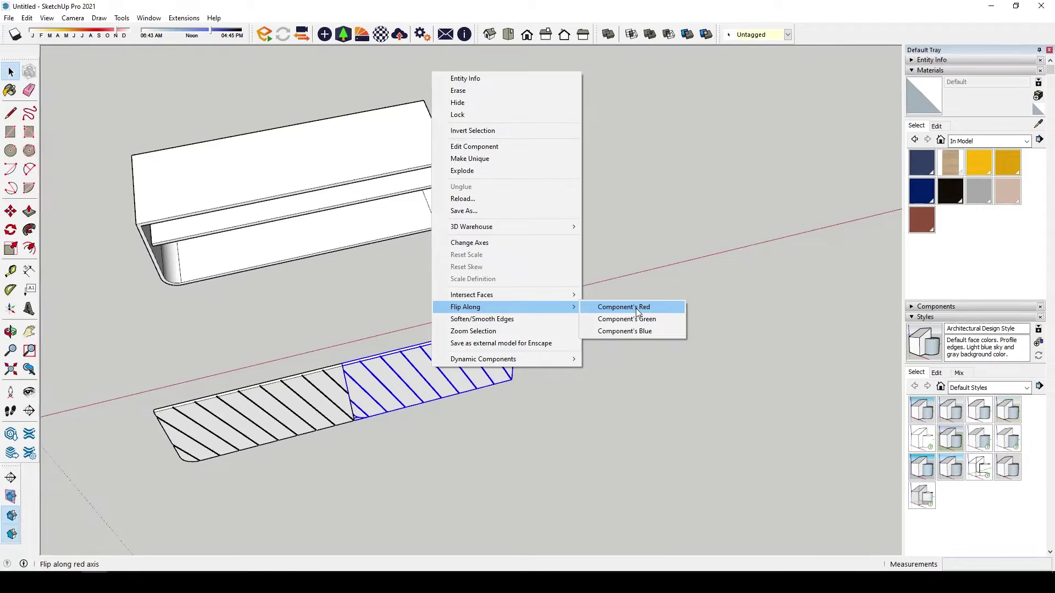
click(635, 308)
drag(465, 356, 292, 220)
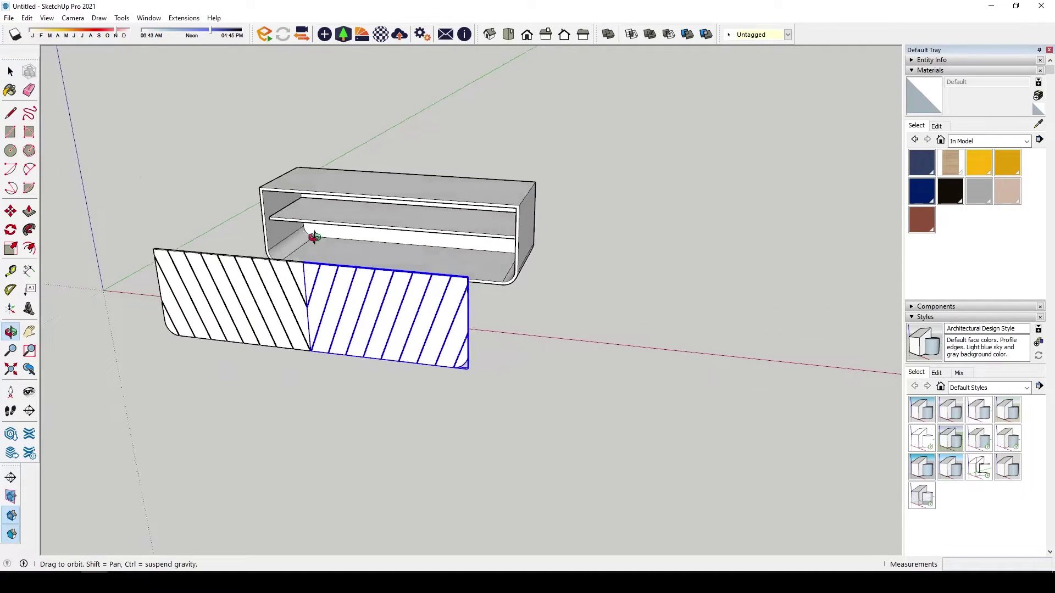
- Begin moving the copied panel from a point on its lower edge
key(space)
scroll(292, 297, up, 2)
scroll(292, 330, up, 2)
scroll(293, 372, up, 4)
key(m)
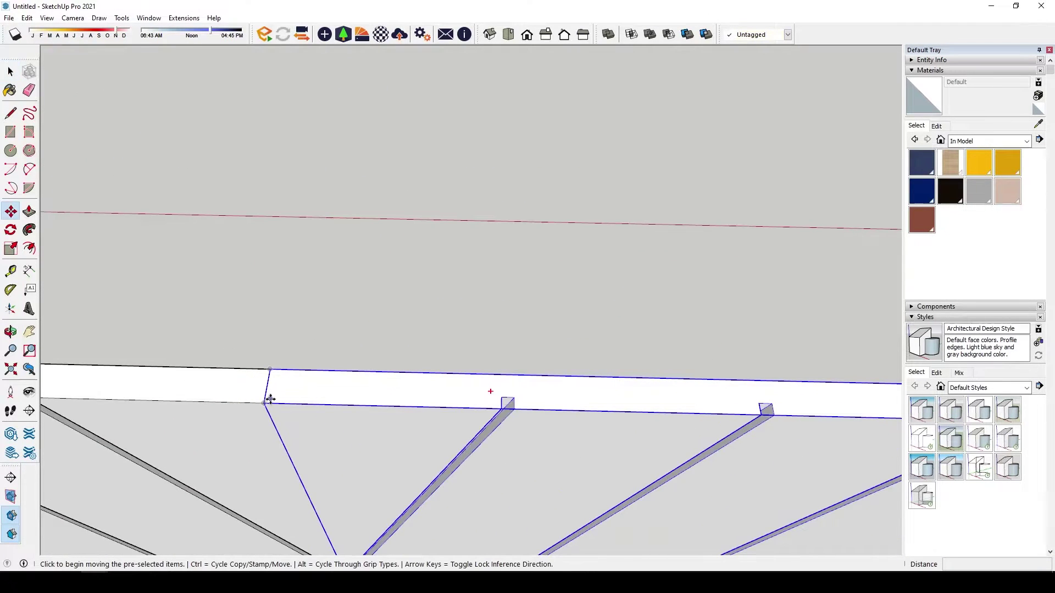
click(268, 385)
- Raise the copied door panel 1.5 cm
key(Escape)
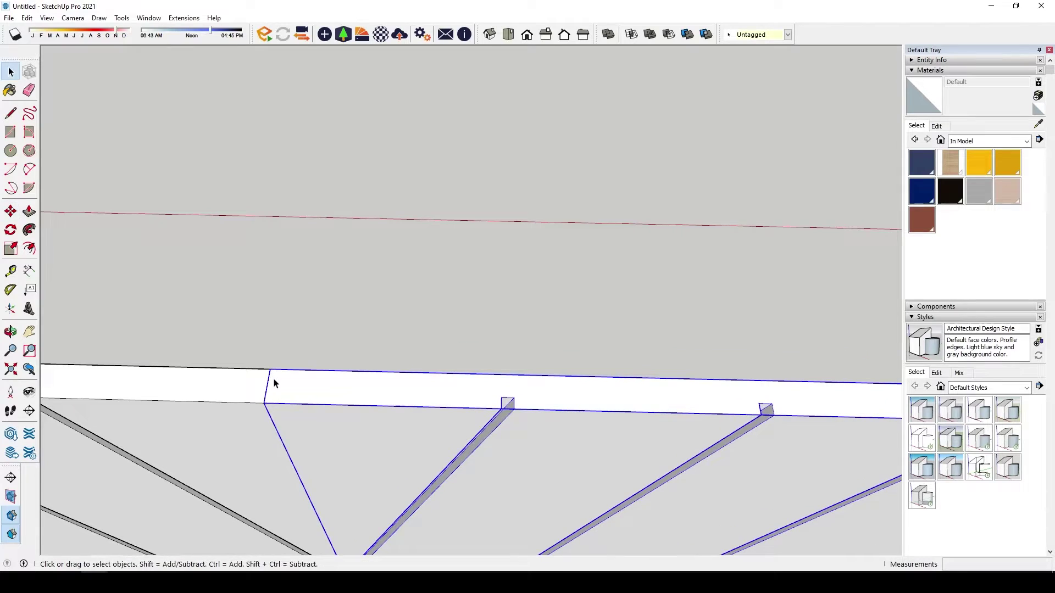
click(270, 369)
key(Return)
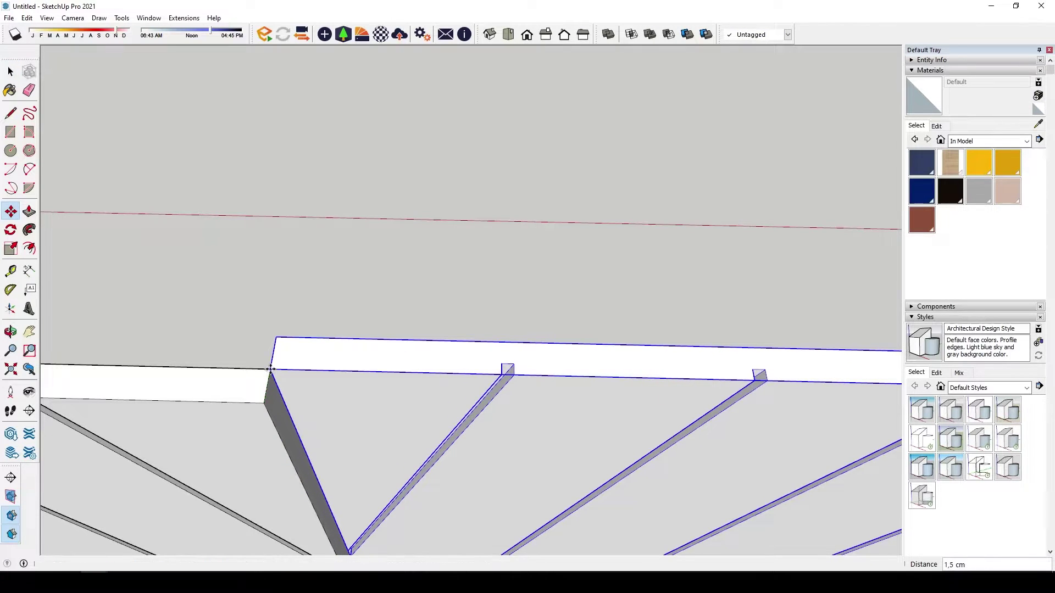
key(space)
scroll(352, 352, down, 5)
mouse_move(351, 351)
middle_down()
mouse_move(687, 332)
mouse_move(516, 299)
mouse_move(601, 192)
mouse_move(571, 158)
middle_up()
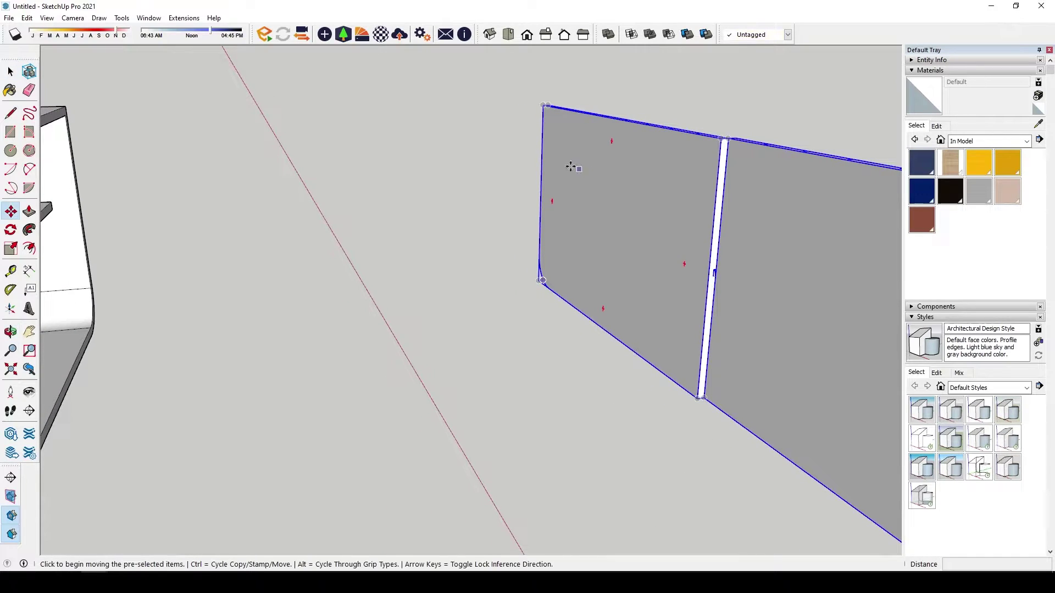
- Orbit around the cabinet to check both slatted doors sit inside the frame
click(541, 163)
middle_drag(522, 176, 546, 124)
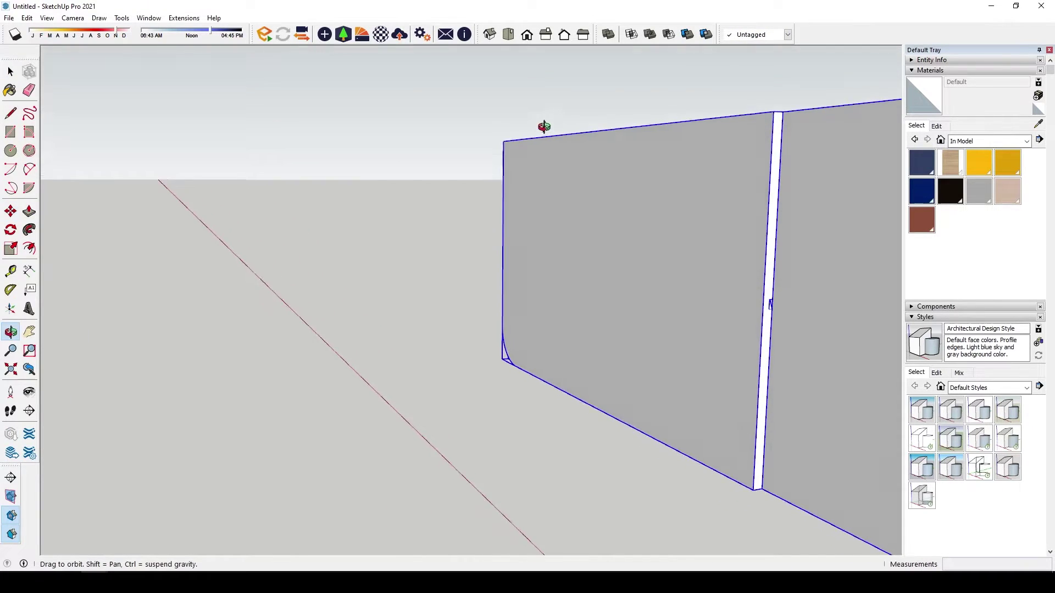
mouse_move(456, 192)
middle_down()
mouse_move(567, 177)
mouse_move(546, 195)
mouse_move(668, 192)
mouse_move(407, 195)
middle_up()
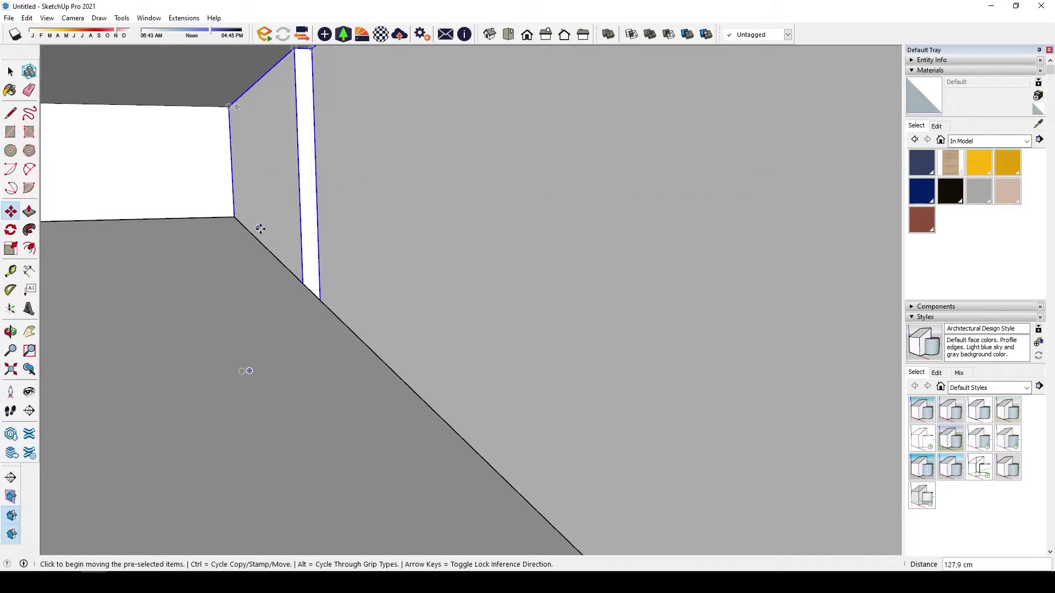
mouse_move(260, 228)
middle_down()
mouse_move(66, 242)
mouse_move(196, 255)
mouse_move(190, 274)
mouse_move(526, 365)
mouse_move(315, 266)
mouse_move(245, 146)
mouse_move(165, 104)
mouse_move(391, 337)
middle_up()
scroll(190, 274, up, 3)
scroll(190, 275, up, 3)
scroll(191, 274, up, 3)
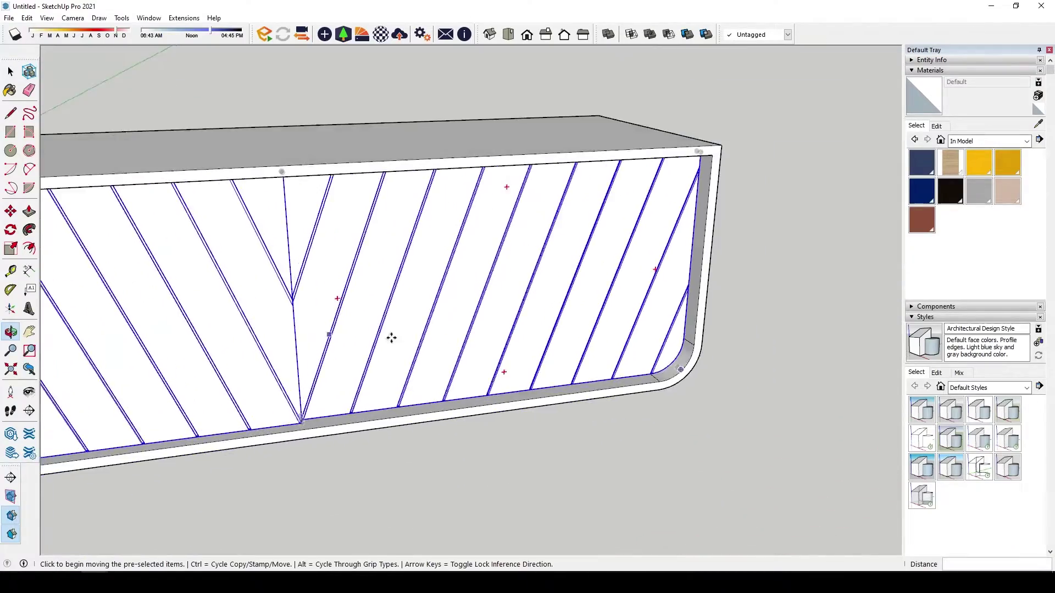
scroll(392, 338, down, 5)
scroll(488, 306, up, 3)
scroll(295, 330, up, 2)
middle_drag(290, 306, 271, 296)
scroll(271, 297, down, 3)
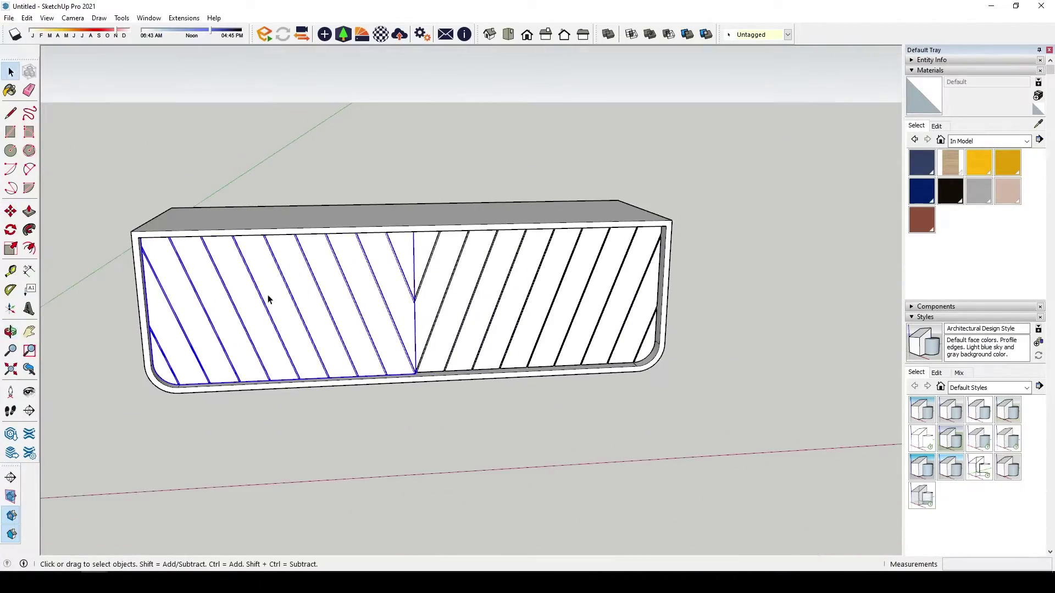
- Slide the left slatted door right along the red axis, then zoom toward the cabinet corner
click(242, 216)
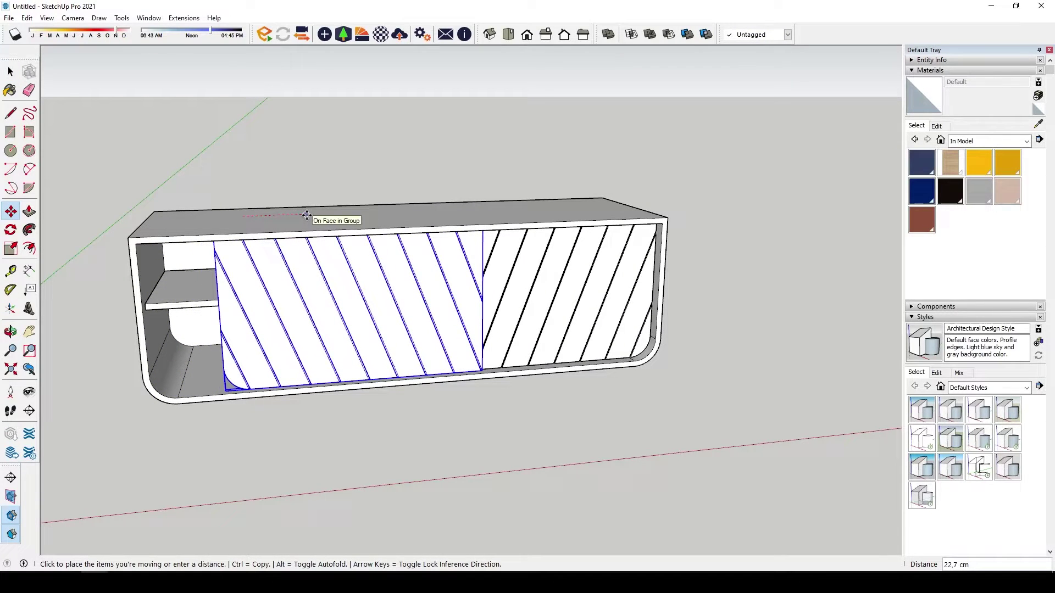
click(343, 174)
mouse_move(342, 174)
middle_down()
mouse_move(617, 325)
mouse_move(659, 285)
mouse_move(428, 367)
mouse_move(458, 419)
mouse_move(551, 432)
middle_up()
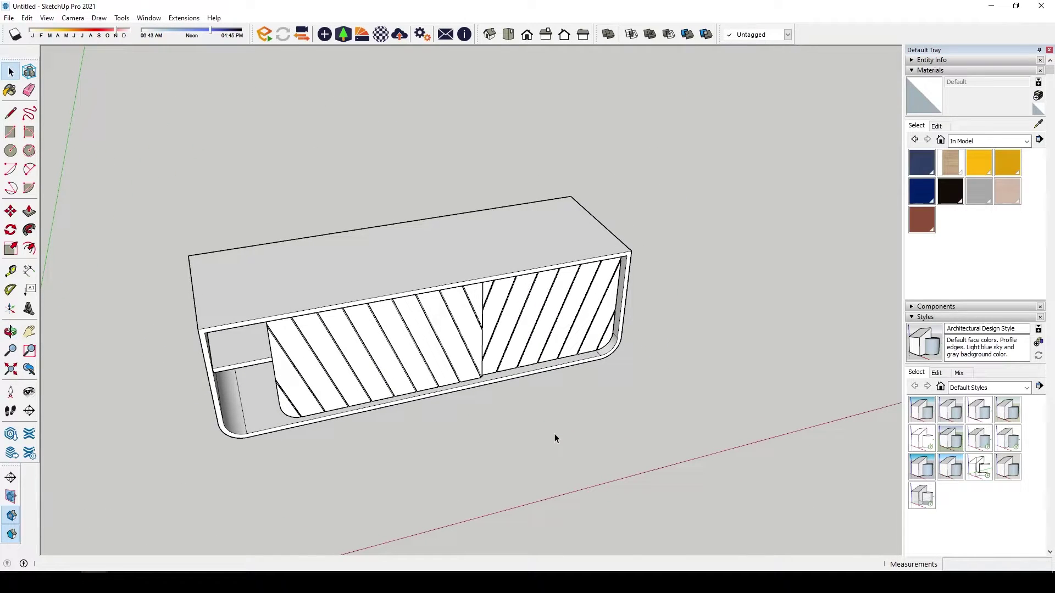
middle_drag(464, 405, 314, 374)
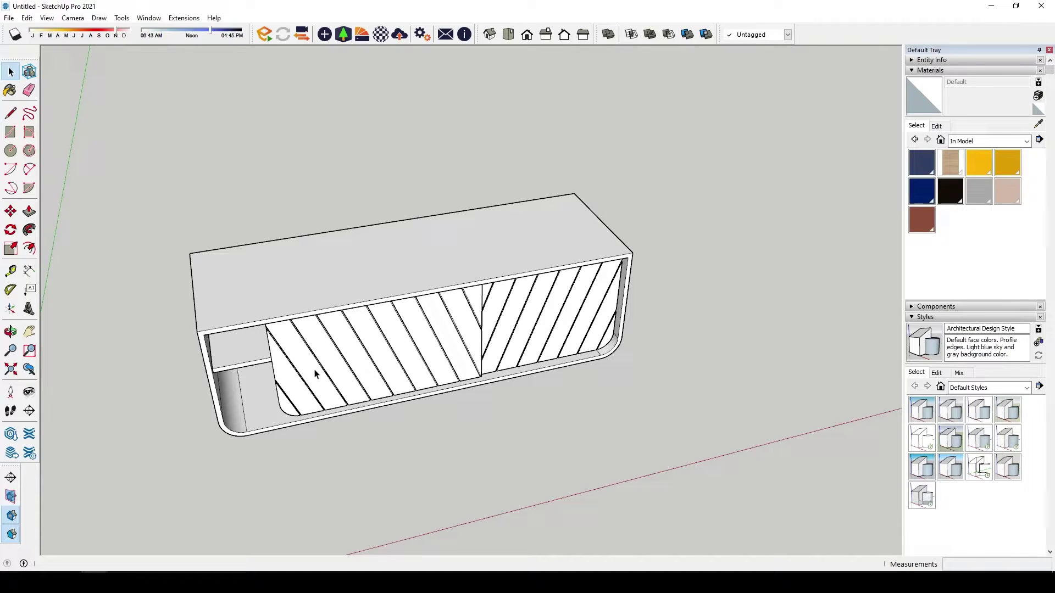
middle_drag(128, 279, 360, 354)
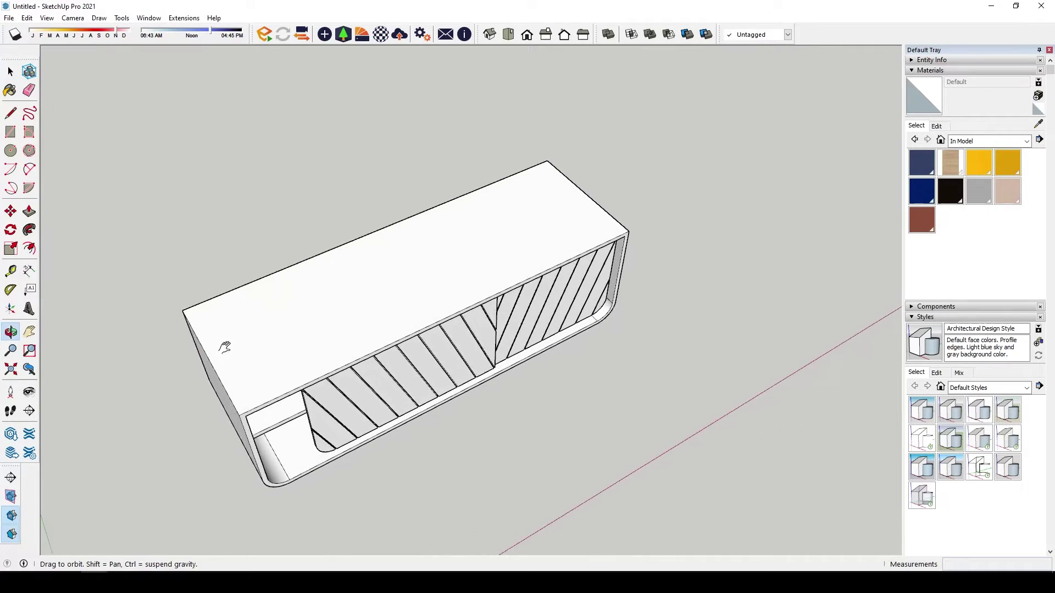
scroll(363, 362, up, 3)
scroll(372, 380, up, 2)
scroll(372, 380, up, 1)
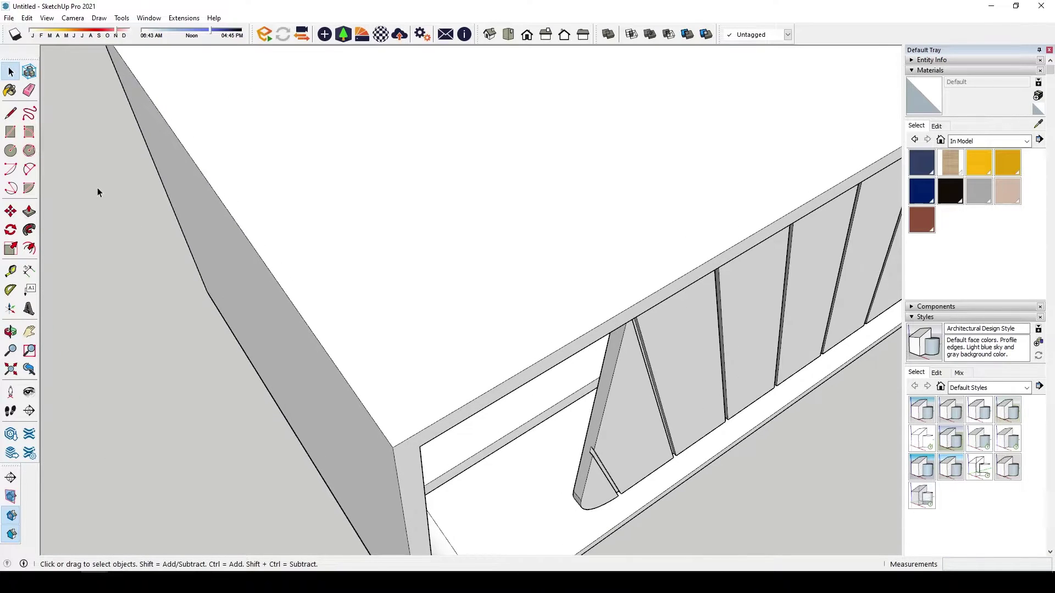
- Draw a 2 cm-radius circle at the front corner and extrude it 65 cm into a round leg
click(11, 151)
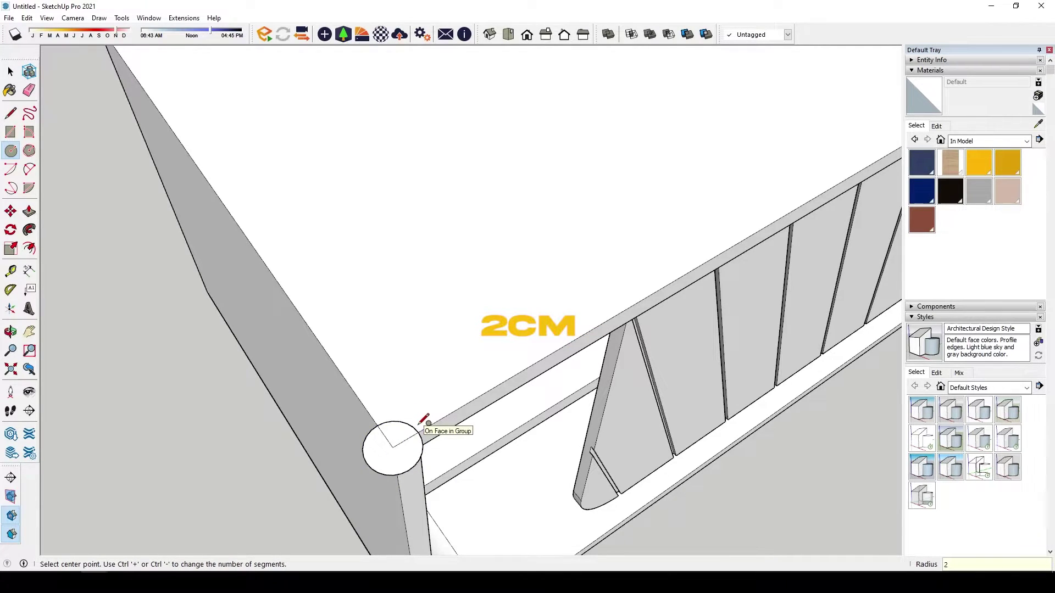
scroll(423, 421, down, 3)
key(p)
click(390, 438)
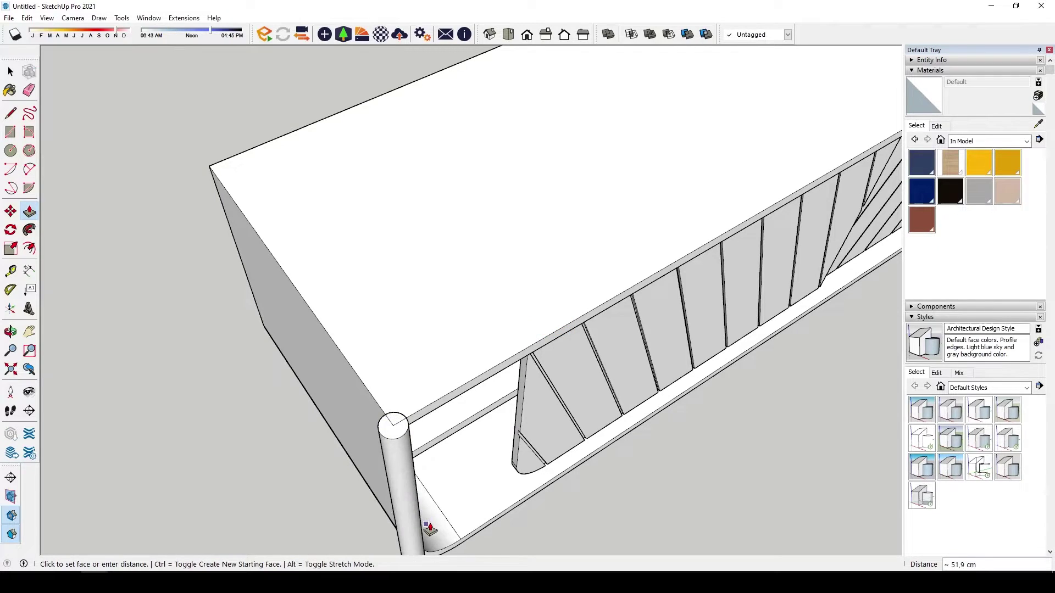
middle_drag(396, 428, 357, 329)
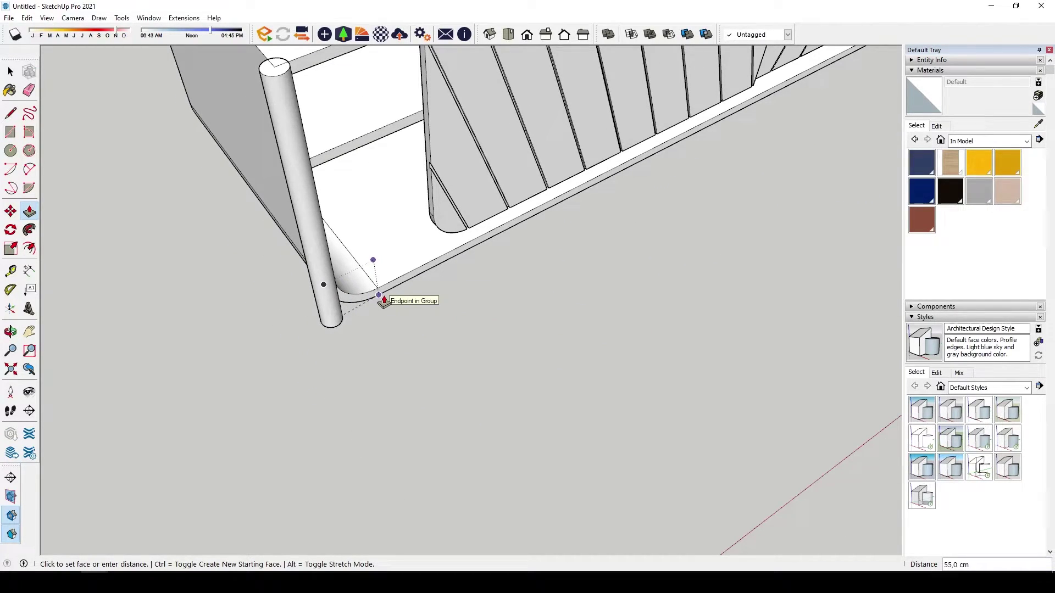
key(Return)
mouse_move(389, 317)
middle_down()
mouse_move(353, 87)
mouse_move(329, 49)
middle_up()
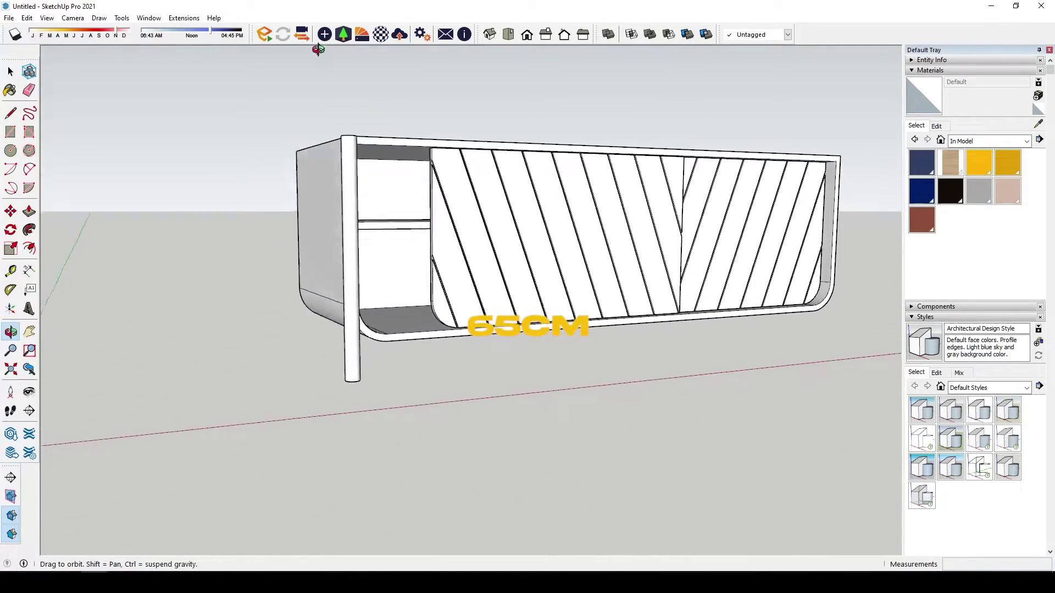
scroll(358, 337, up, 5)
scroll(313, 189, up, 3)
key(space)
- Turn the cylinder leg into a component
triple_click(301, 250)
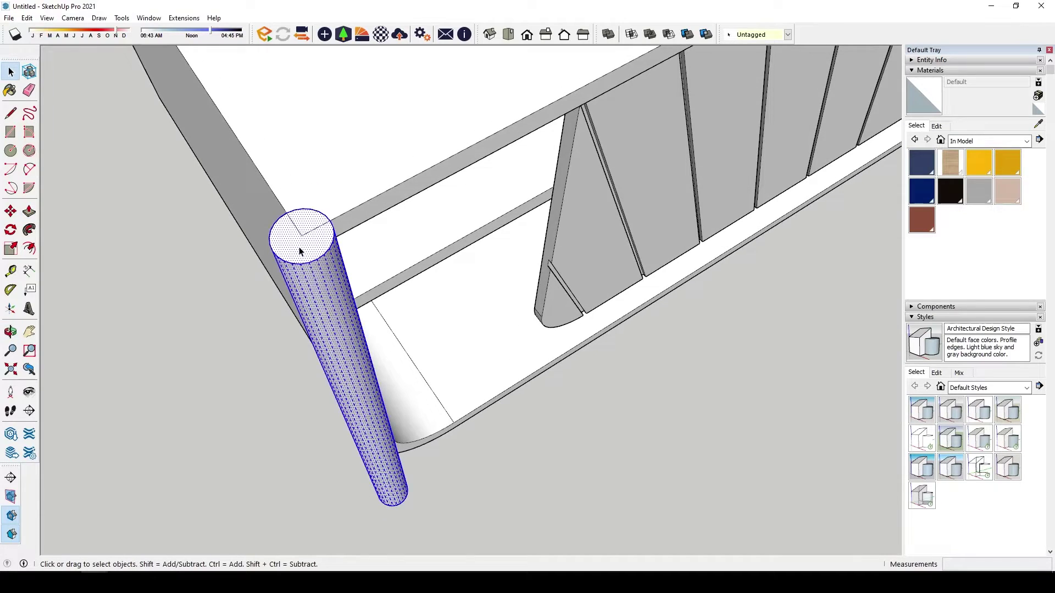
scroll(330, 218, down, 3)
right_click(323, 256)
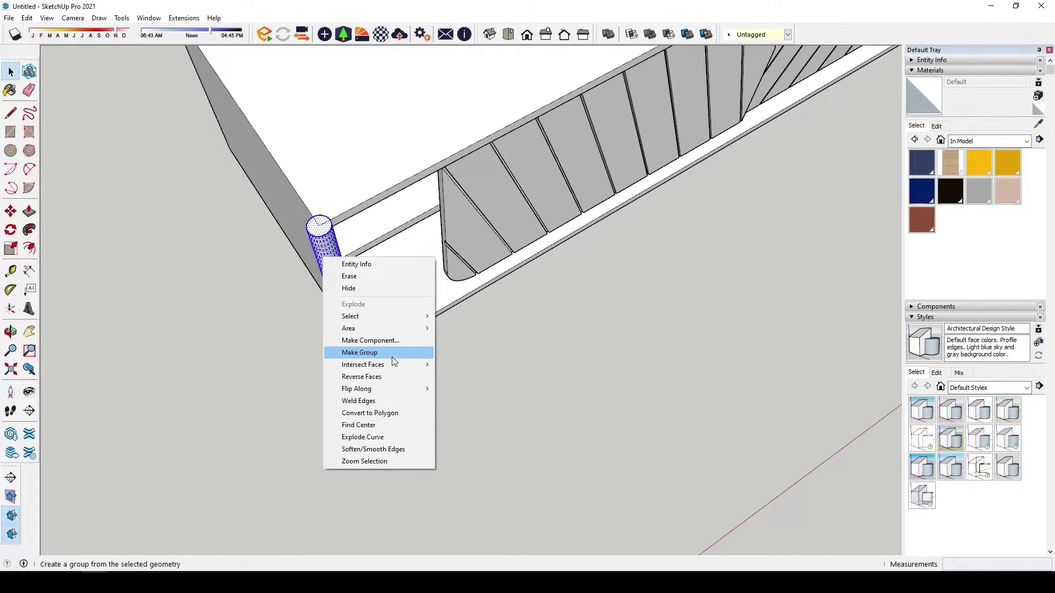
click(391, 341)
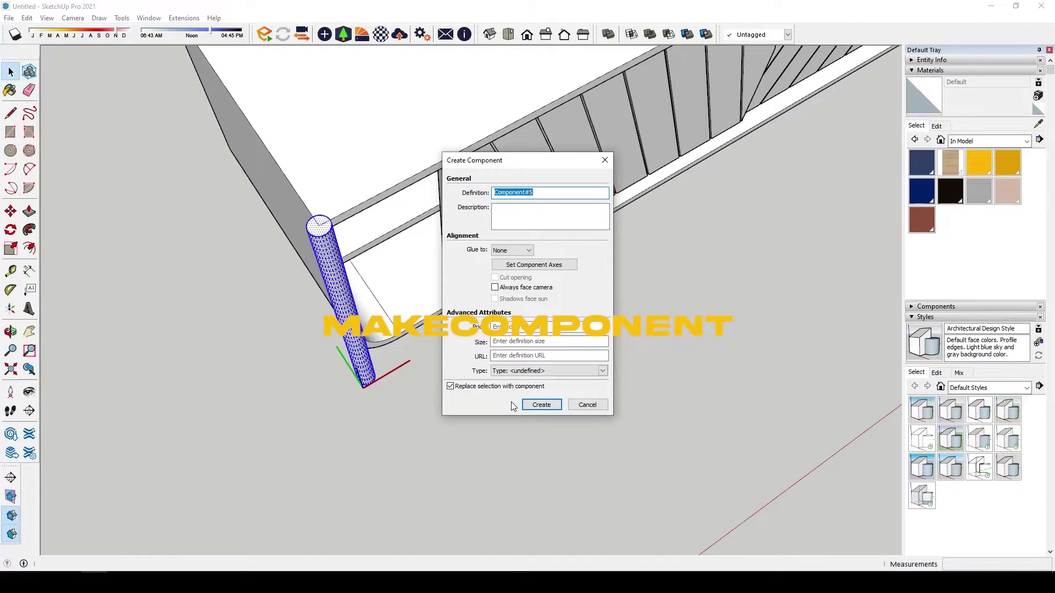
click(541, 405)
- Move the leg component snugly onto the cabinet's corner
middle_drag(288, 224, 363, 263)
scroll(363, 263, up, 2)
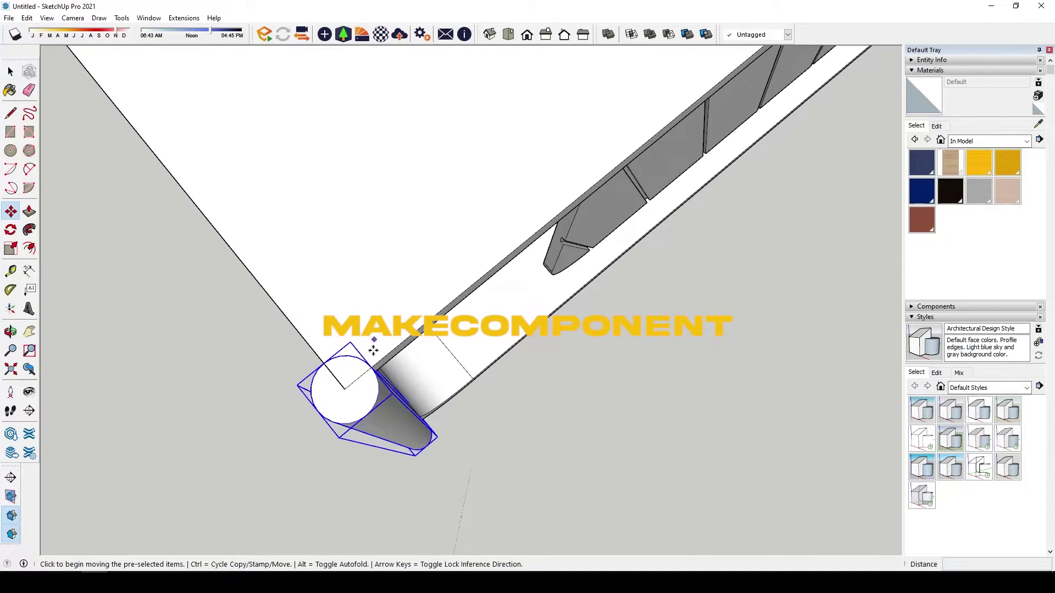
key(m)
click(372, 365)
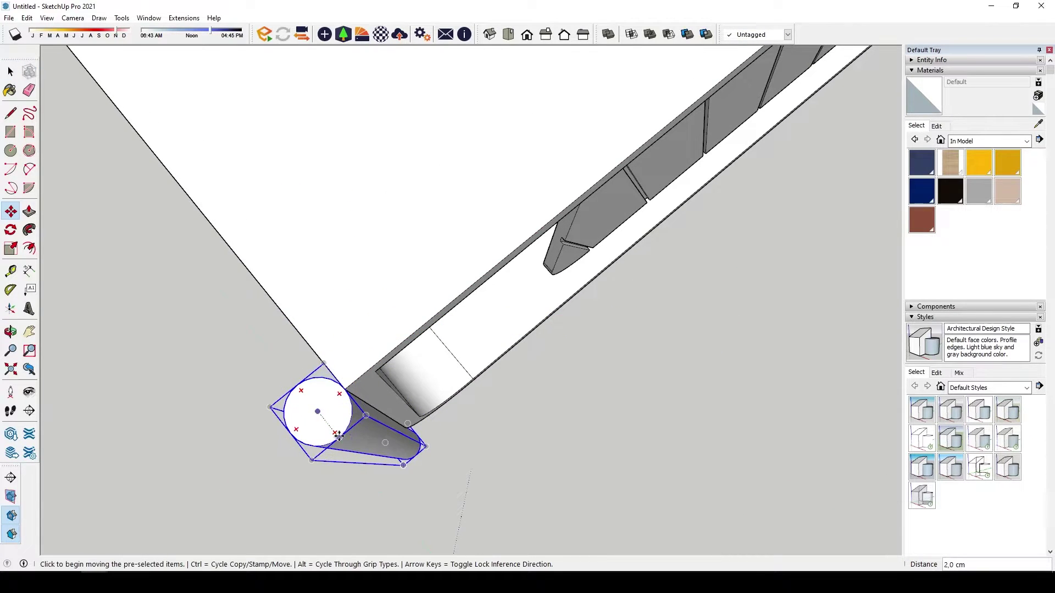
click(337, 436)
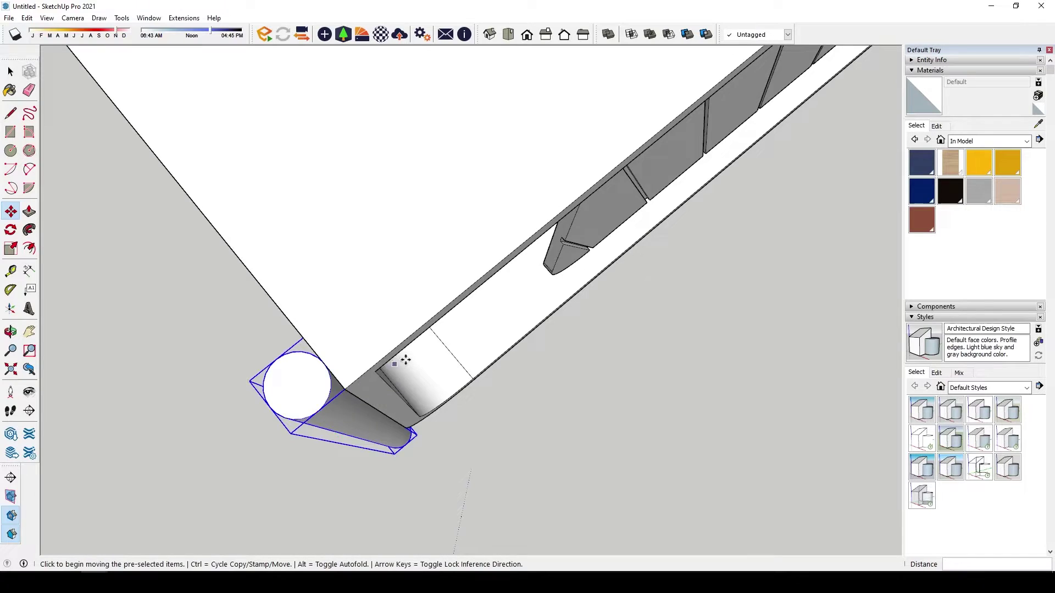
middle_drag(406, 360, 384, 351)
scroll(380, 346, up, 2)
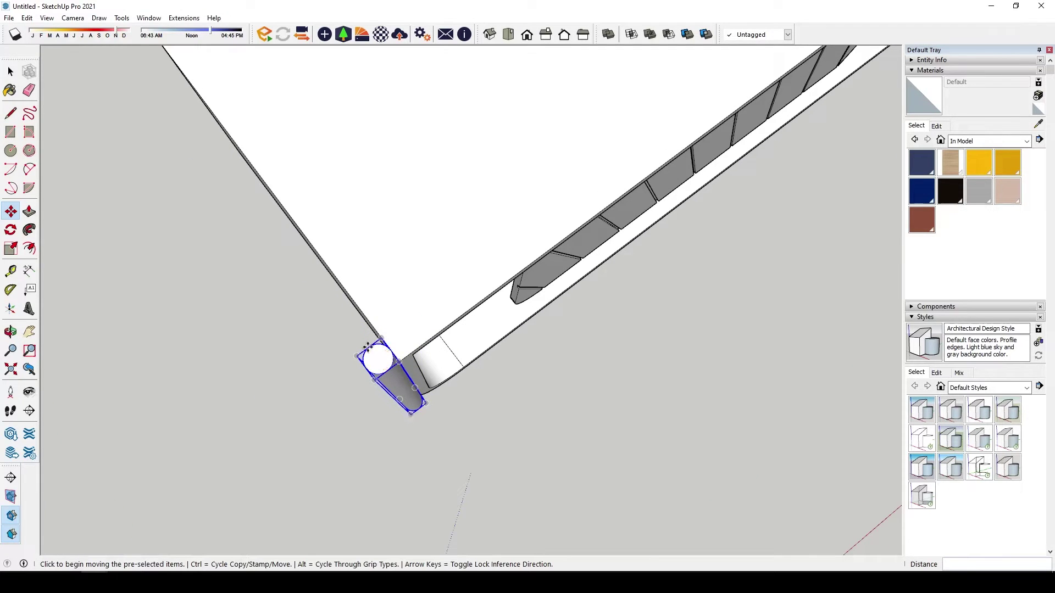
- Copy the leg about 56 cm over to the neighbouring corner
click(367, 347)
key(ctrl)
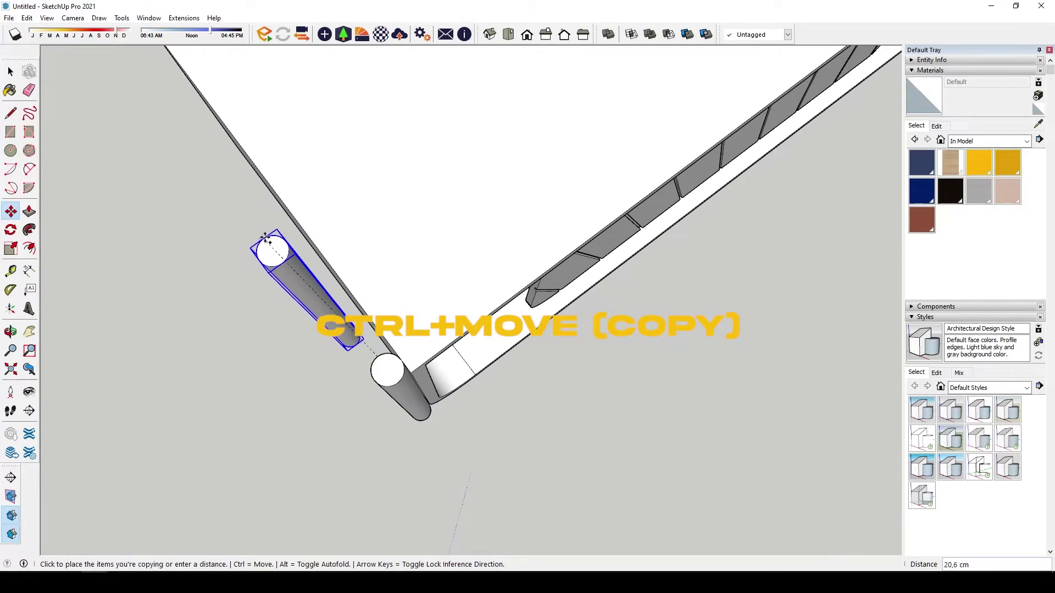
mouse_move(266, 237)
middle_down()
mouse_move(704, 239)
mouse_move(570, 236)
middle_up()
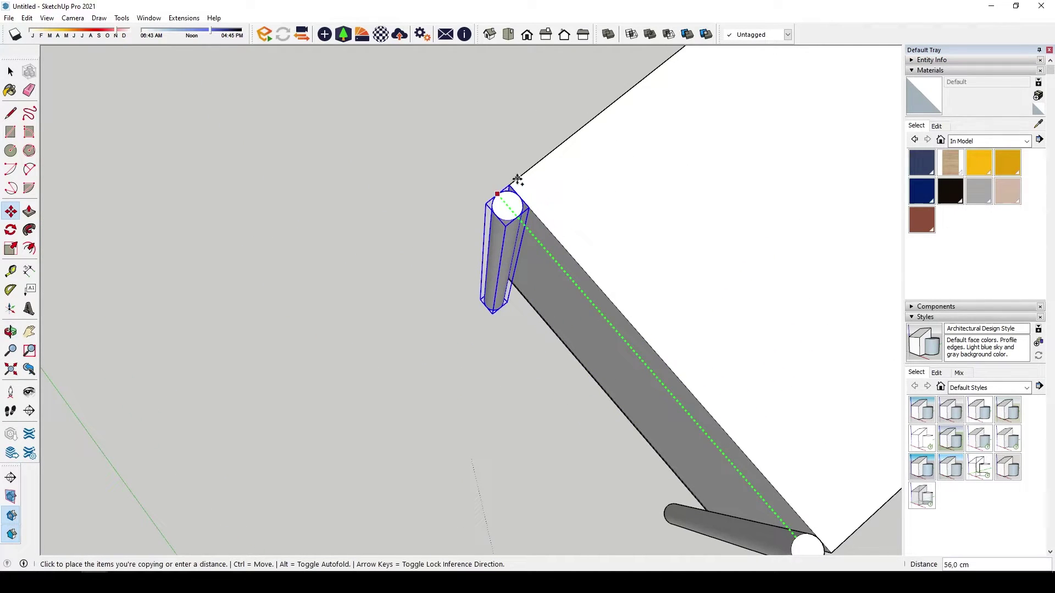
click(511, 183)
middle_drag(395, 205, 591, 317)
- Rotate-copy both legs 180° about the midpoint of a diagonal across the cabinet top
key(space)
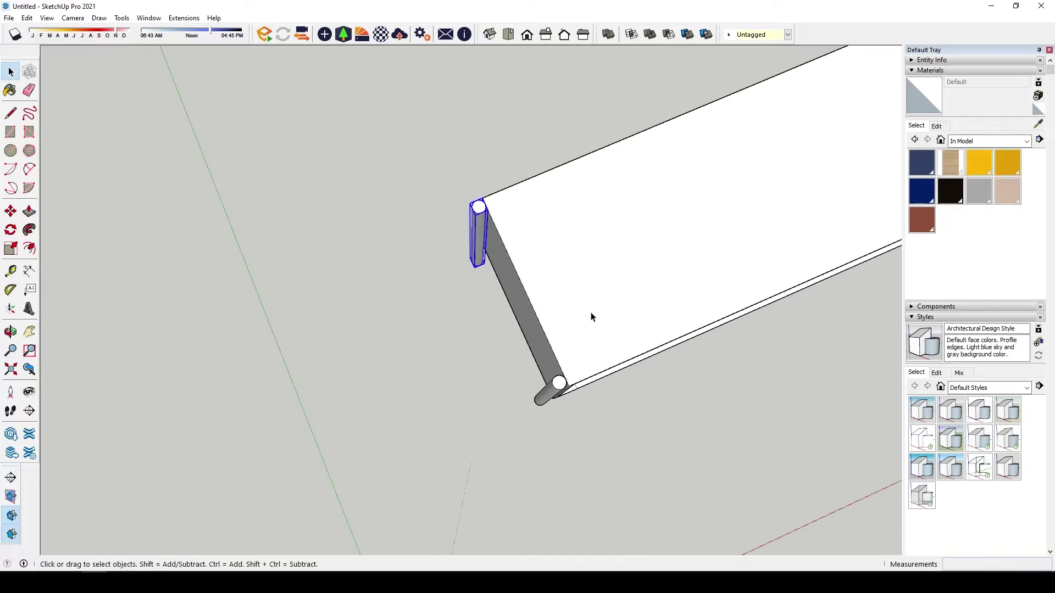
middle_drag(569, 385, 651, 227)
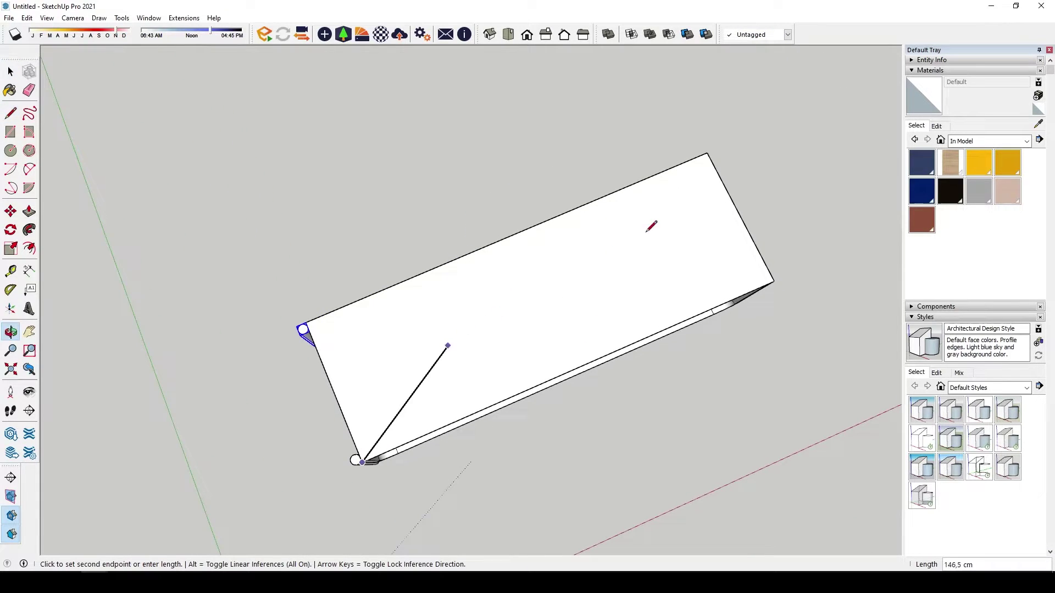
middle_drag(712, 147, 648, 138)
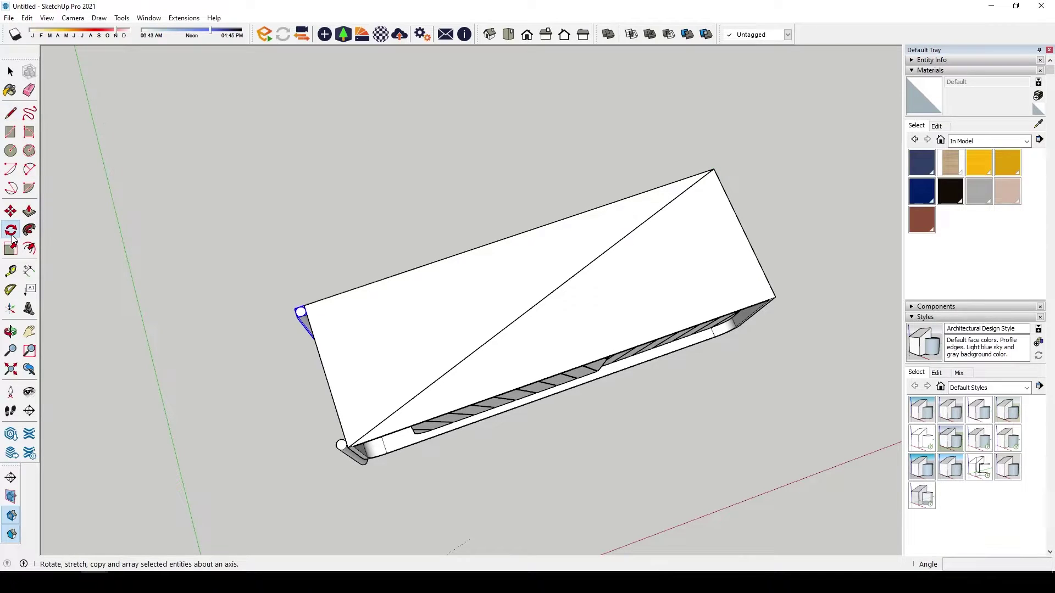
middle_drag(351, 451, 424, 459)
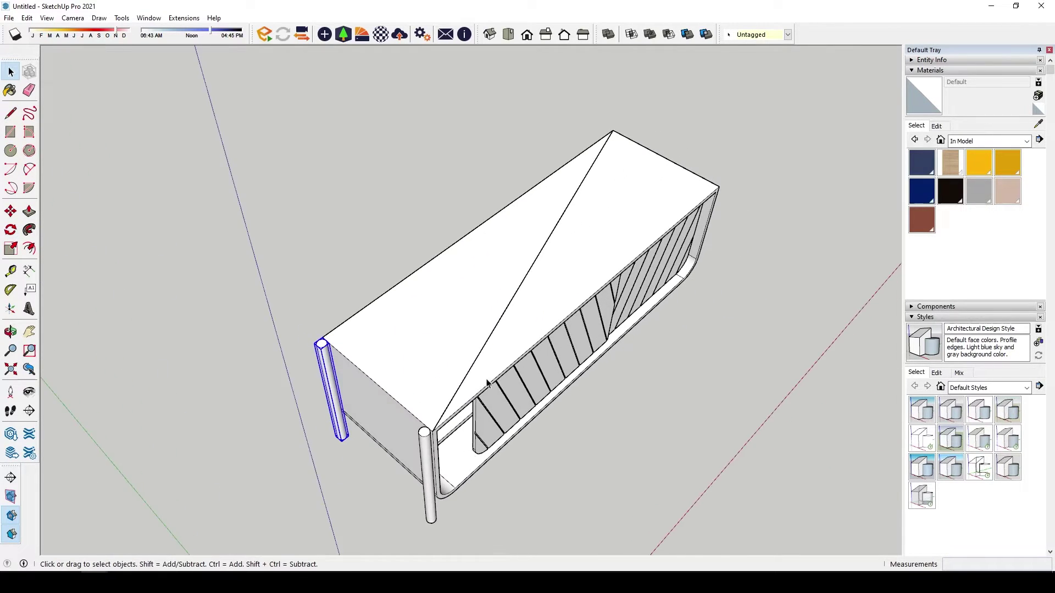
middle_drag(305, 345, 477, 291)
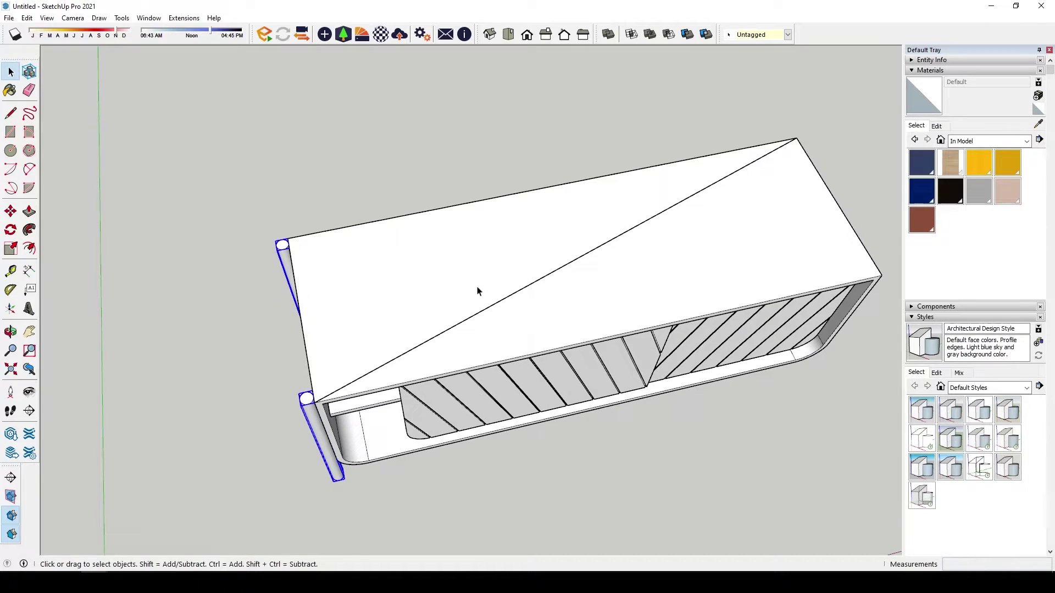
click(581, 256)
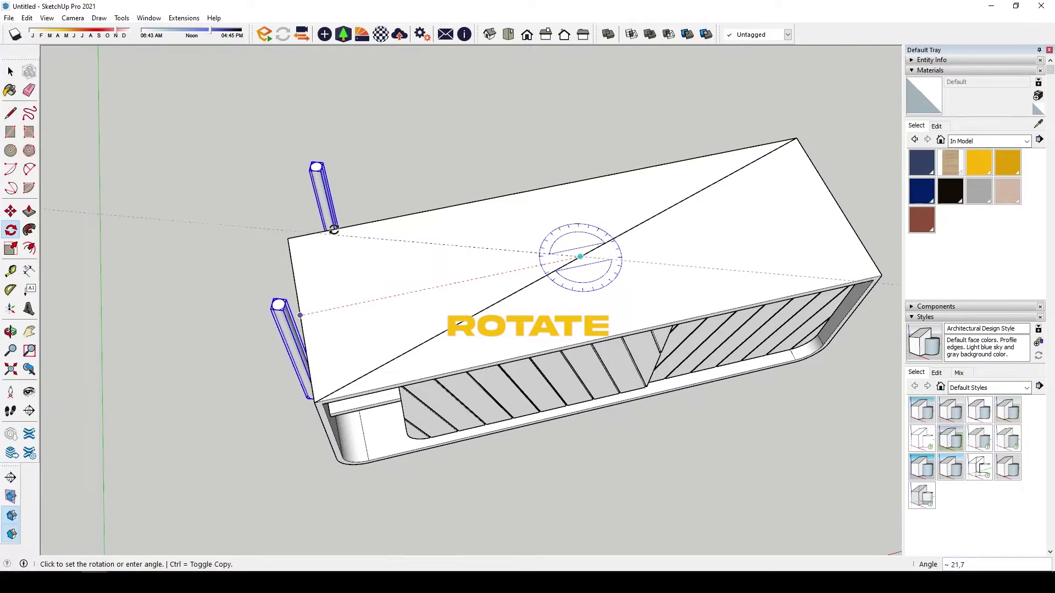
key(ctrl)
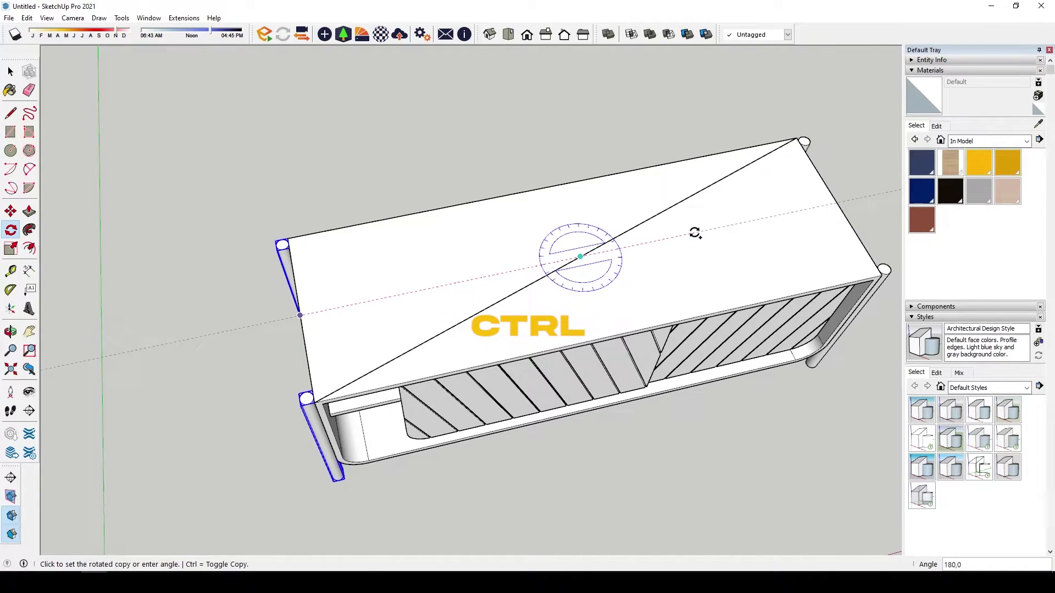
- Orbit to a level front view and zoom in on the front-left leg
key(e)
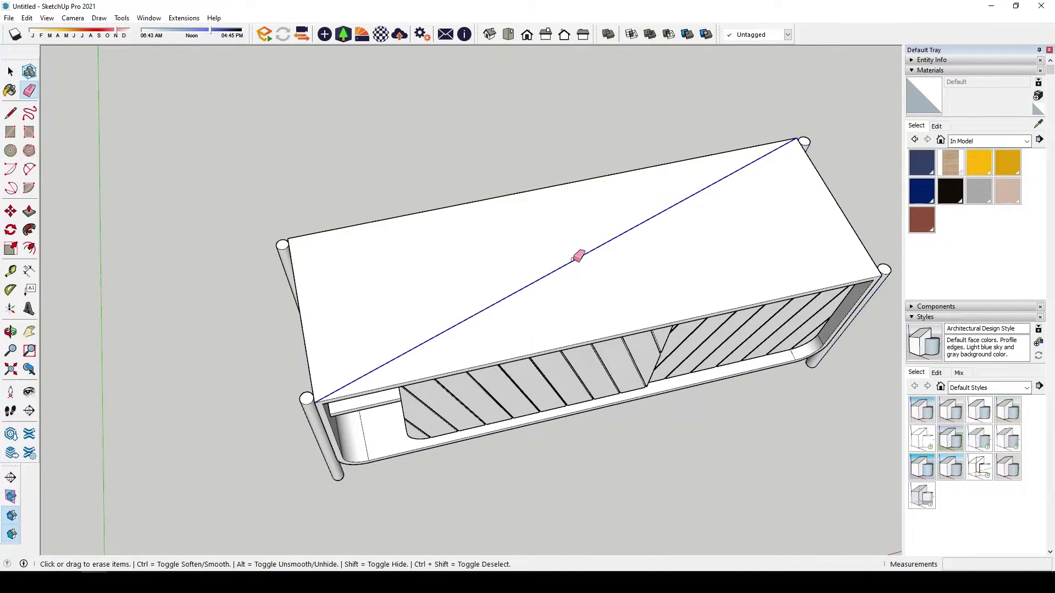
mouse_move(578, 256)
middle_down()
mouse_move(546, 36)
mouse_move(668, 141)
mouse_move(390, 419)
mouse_move(490, 200)
mouse_move(621, 223)
mouse_move(631, 245)
mouse_move(427, 306)
middle_up()
key(space)
scroll(370, 354, up, 5)
- Copy the front leg to a spot left of the cabinet
scroll(353, 336, up, 2)
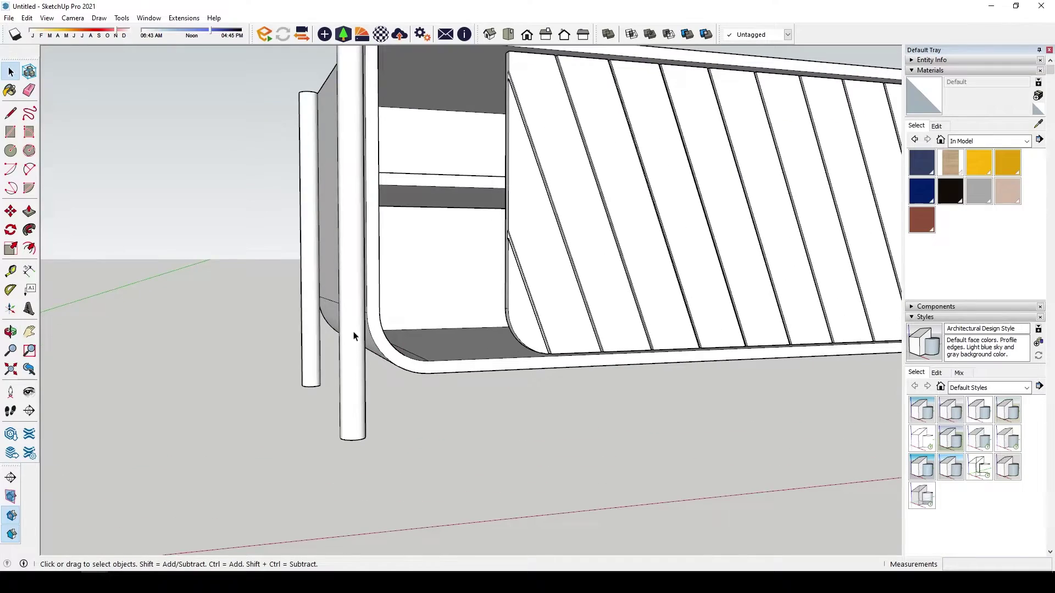
click(353, 337)
scroll(353, 336, down, 5)
mouse_move(353, 336)
middle_down()
mouse_move(369, 380)
mouse_move(337, 455)
middle_up()
key(m)
scroll(337, 454, up, 2)
click(351, 431)
key(ctrl)
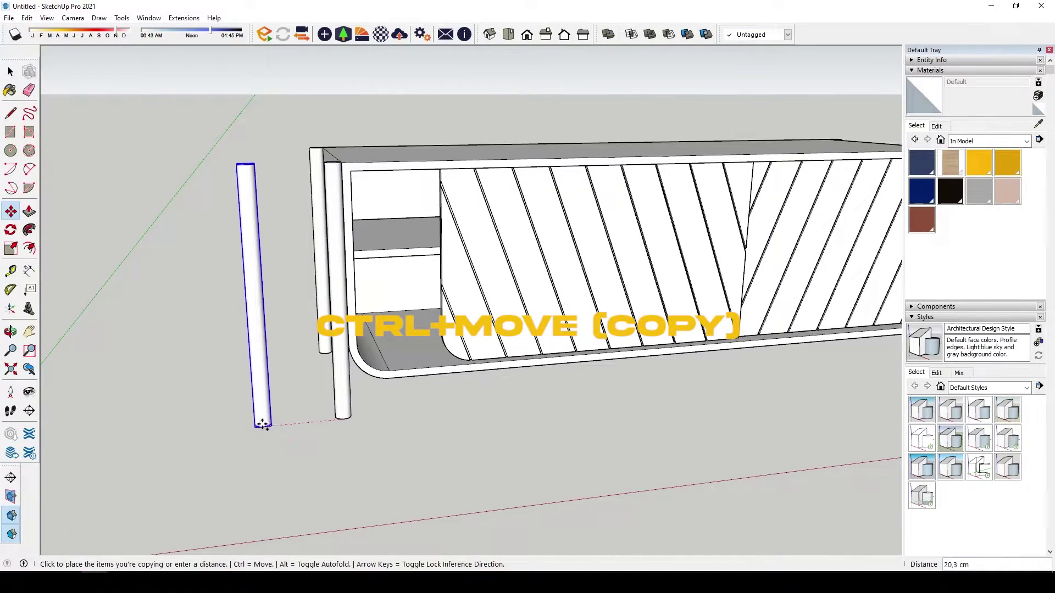
click(258, 422)
key(space)
- Make the leg copy unique so it no longer follows the original
right_click(259, 262)
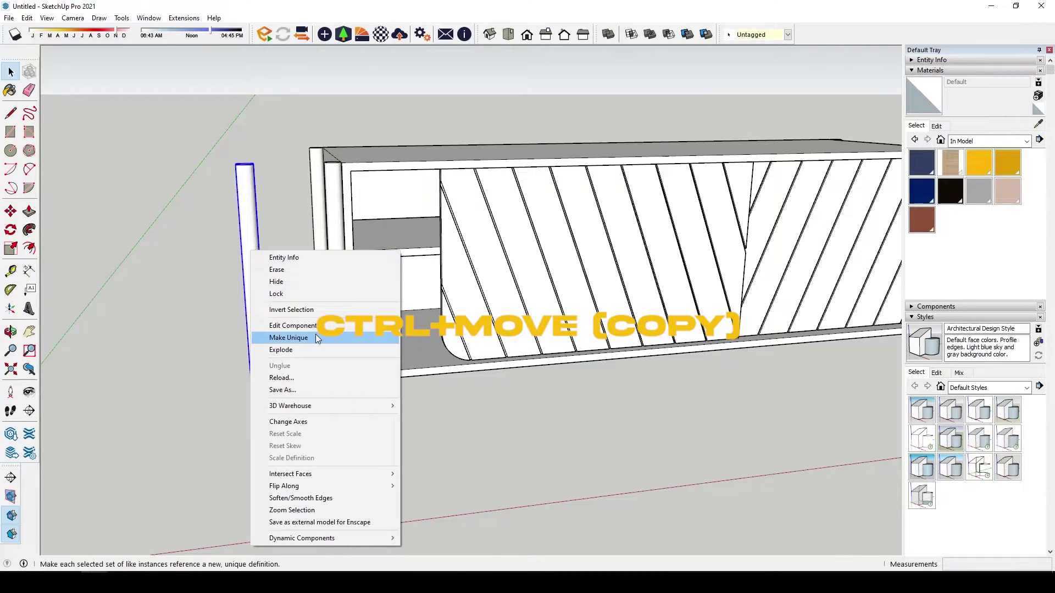
click(317, 339)
mouse_move(318, 339)
middle_down()
mouse_move(335, 271)
mouse_move(610, 231)
mouse_move(532, 326)
mouse_move(284, 332)
middle_up()
scroll(269, 291, up, 2)
scroll(242, 210, up, 2)
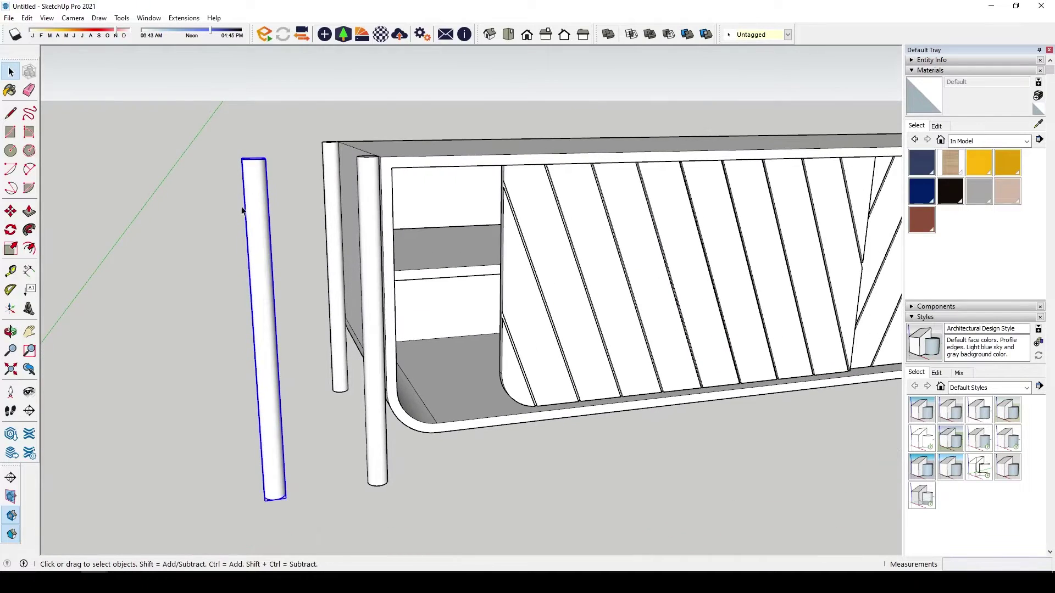
- Rotate the leg copy to lie horizontal as a rod
key(m)
scroll(272, 317, down, 2)
click(264, 228)
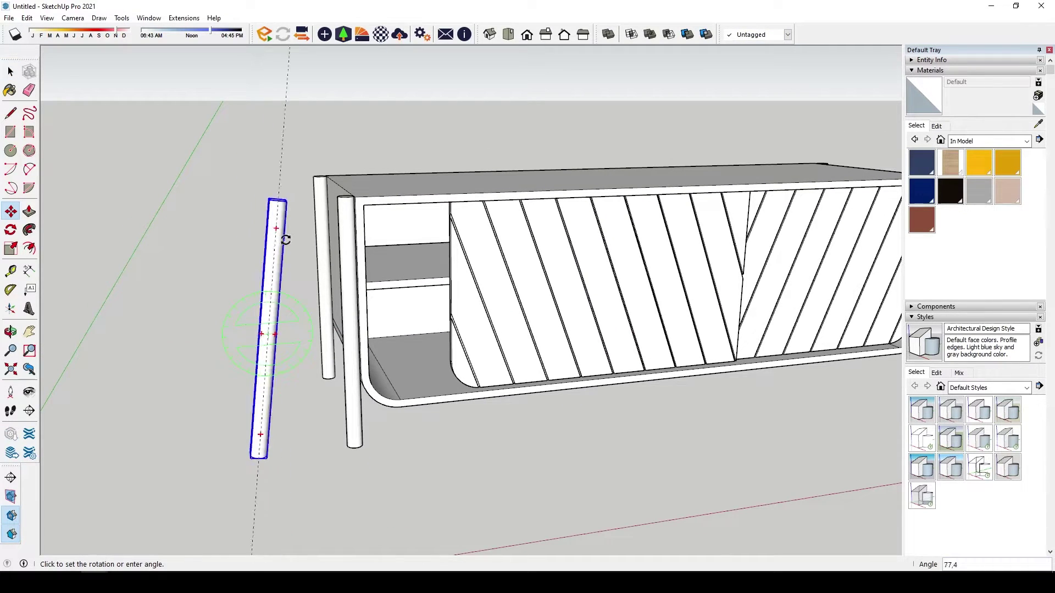
click(321, 329)
middle_drag(174, 318, 357, 453)
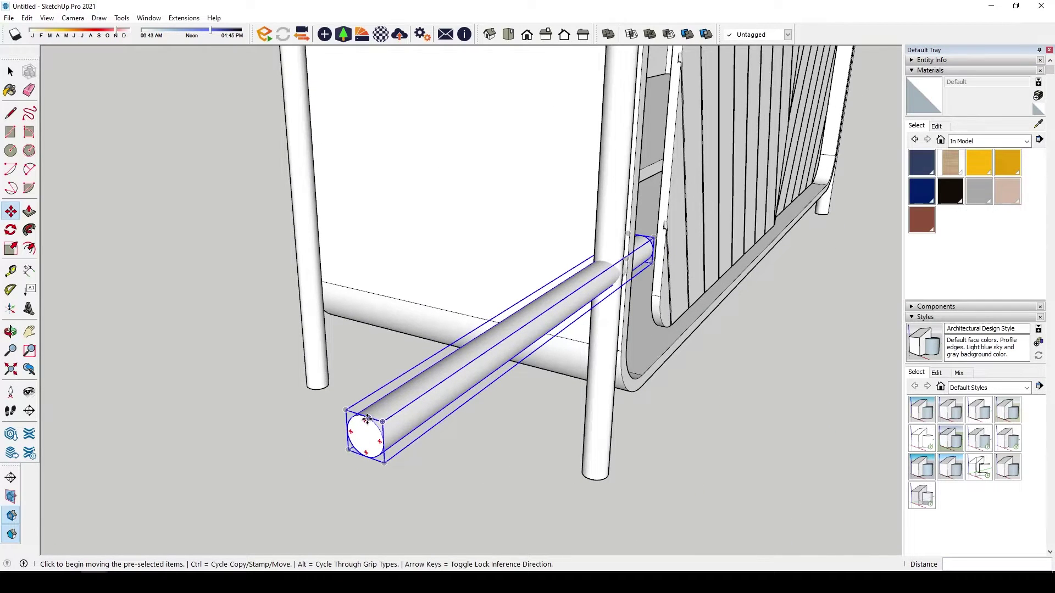
- Lower the rod toward the bottom of the leg
click(364, 418)
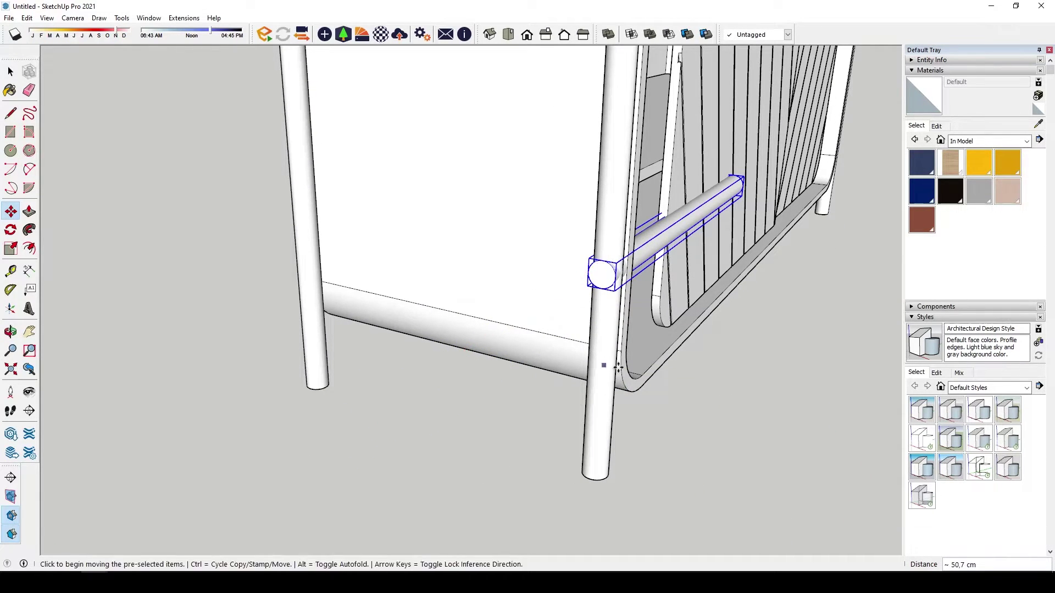
middle_drag(618, 367, 433, 306)
click(430, 326)
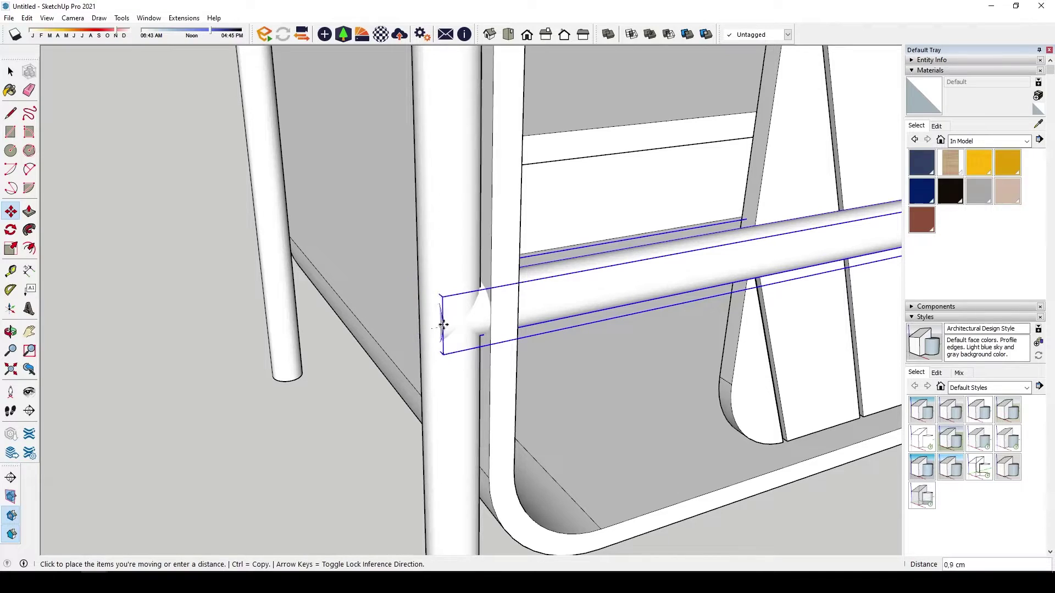
scroll(460, 296, down, 3)
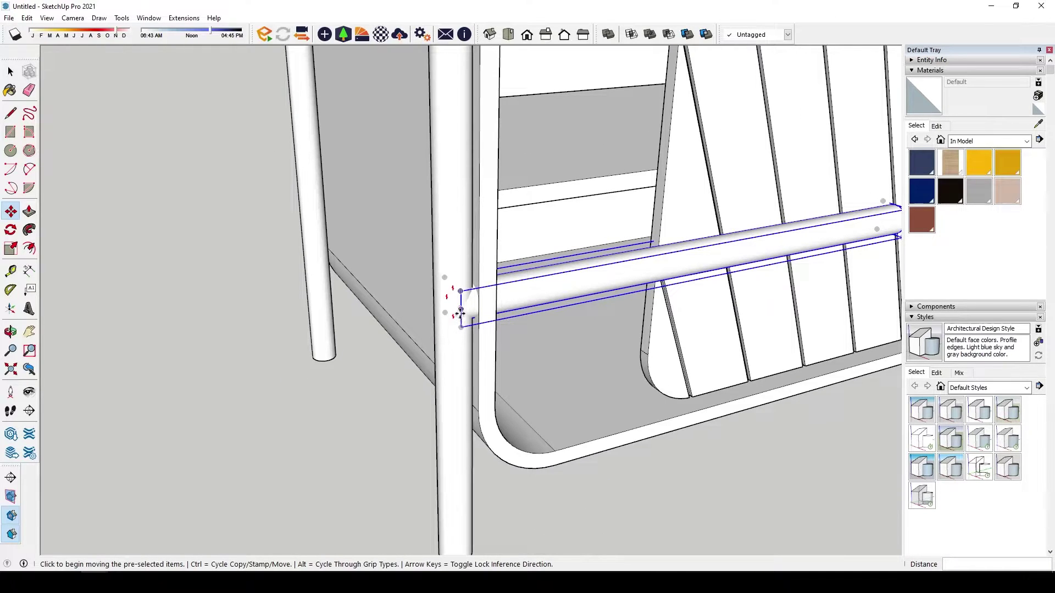
click(460, 312)
scroll(456, 412, down, 2)
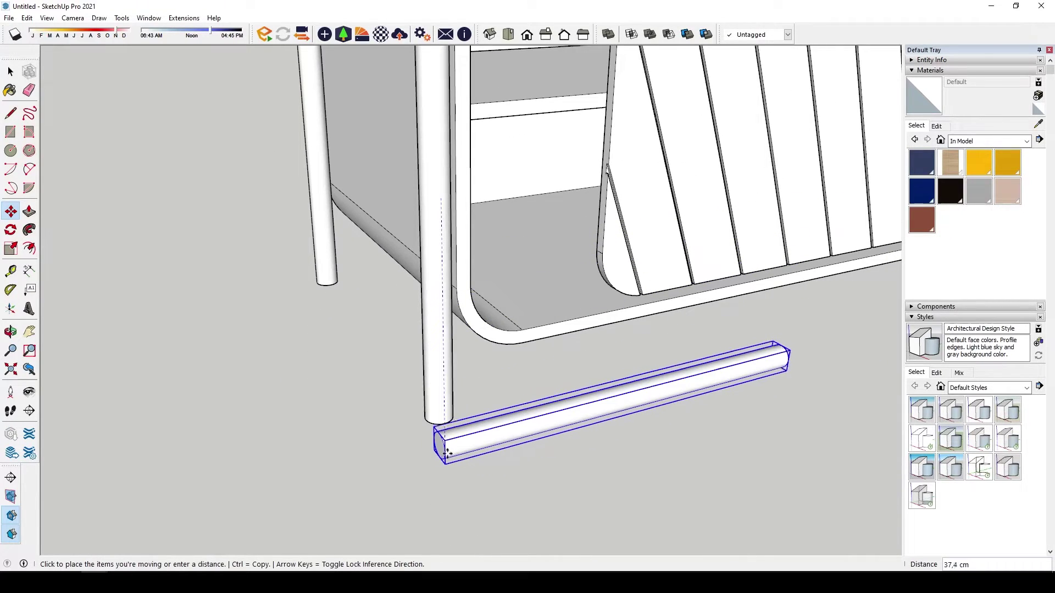
click(439, 428)
- Seat the rod's end onto the leg near its lower end
scroll(456, 434, up, 3)
scroll(461, 434, up, 2)
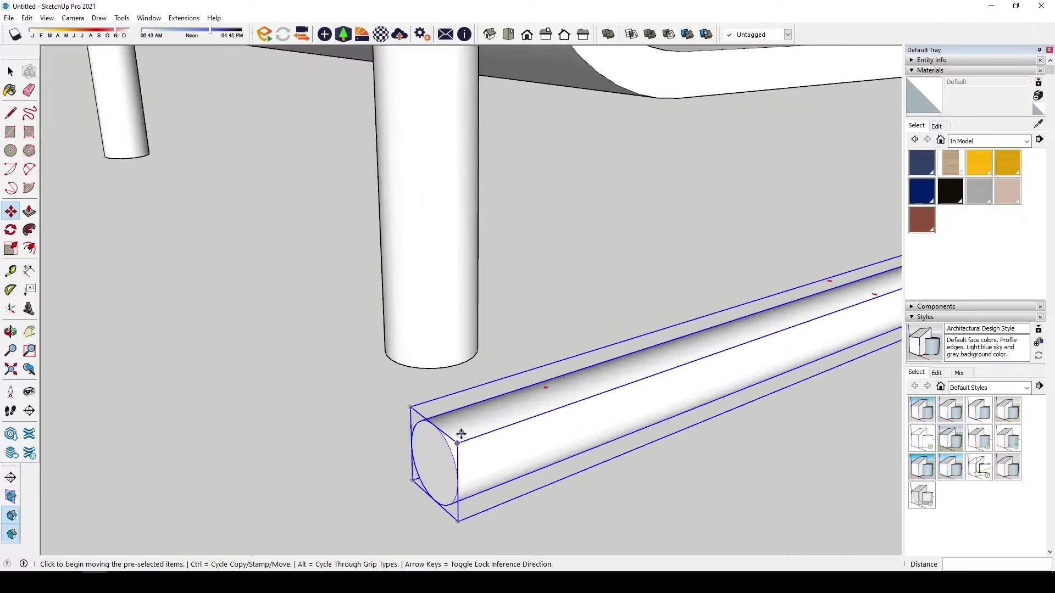
click(432, 422)
scroll(439, 407, down, 2)
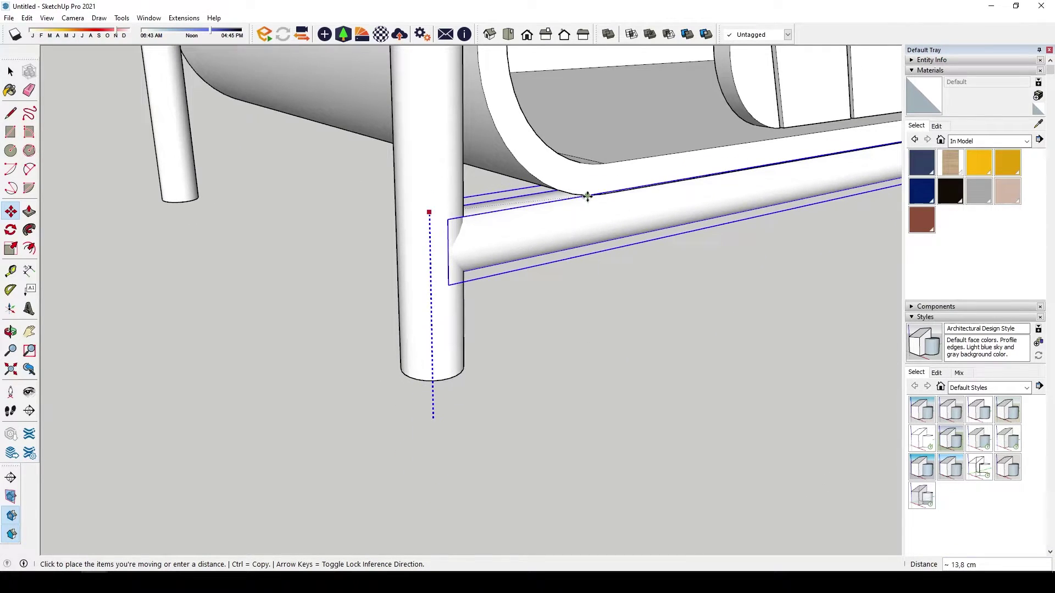
click(477, 324)
middle_drag(477, 324, 672, 15)
- Tilt the stretcher rod about 17° around its top end so it lines up with the leg
shift+middle_drag(561, 275, 560, 167)
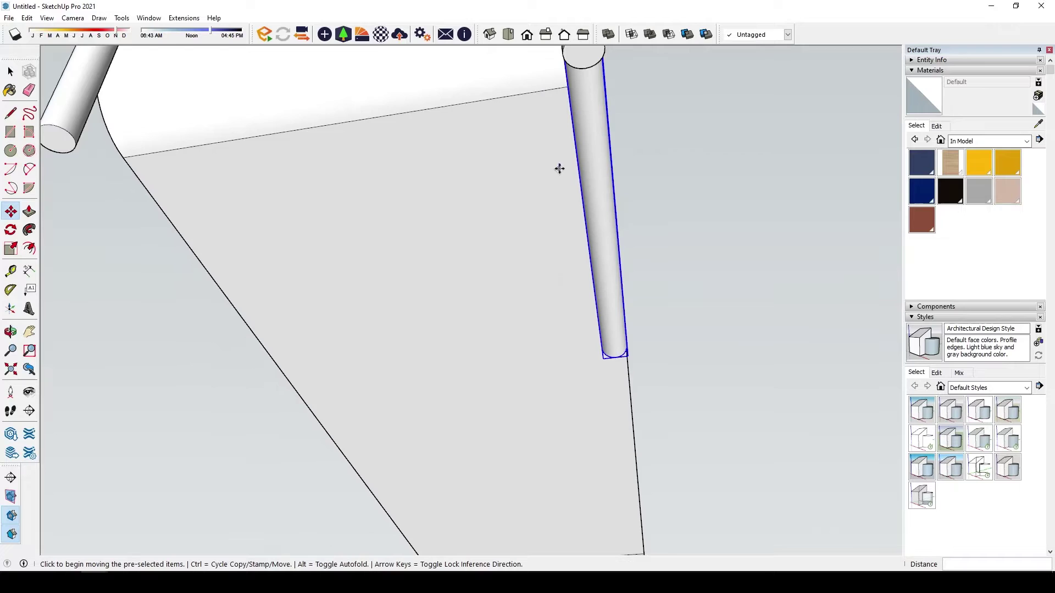
key(q)
scroll(593, 90, up, 2)
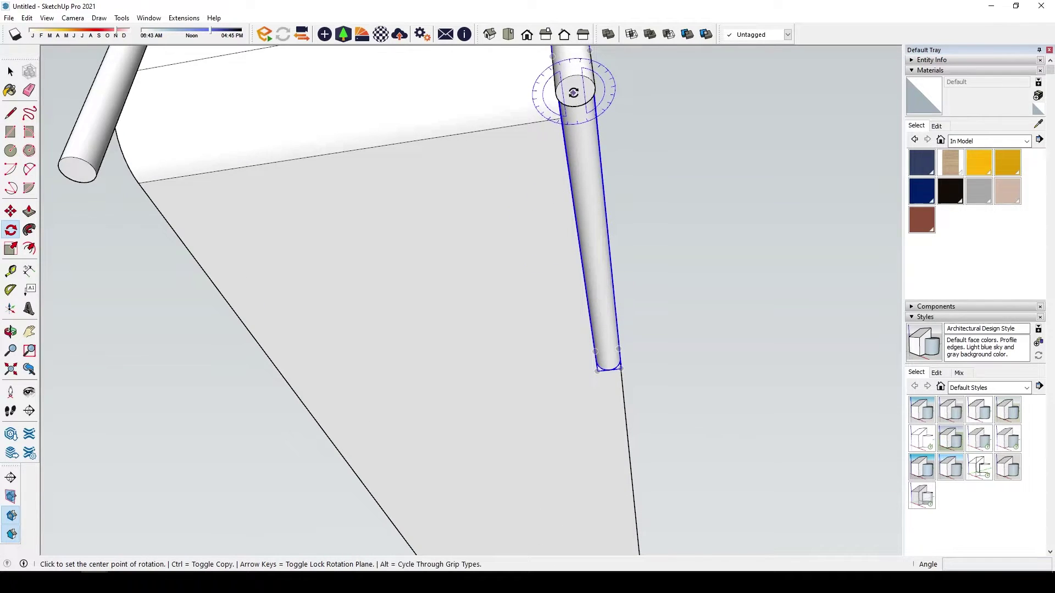
mouse_move(573, 93)
middle_down()
mouse_move(566, 130)
mouse_move(495, 177)
mouse_move(518, 84)
middle_up()
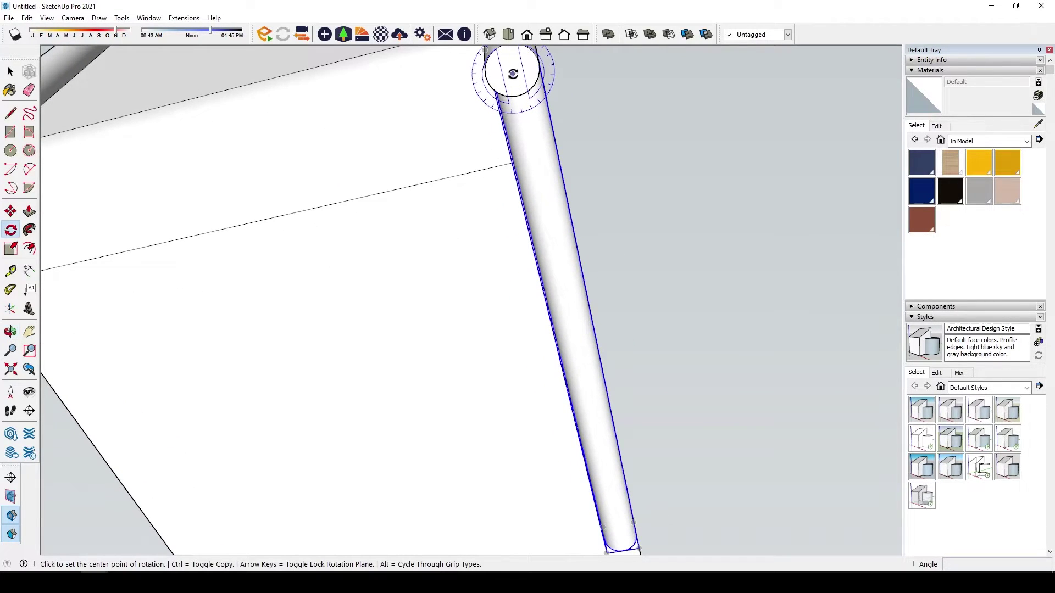
click(512, 75)
middle_drag(578, 358, 560, 265)
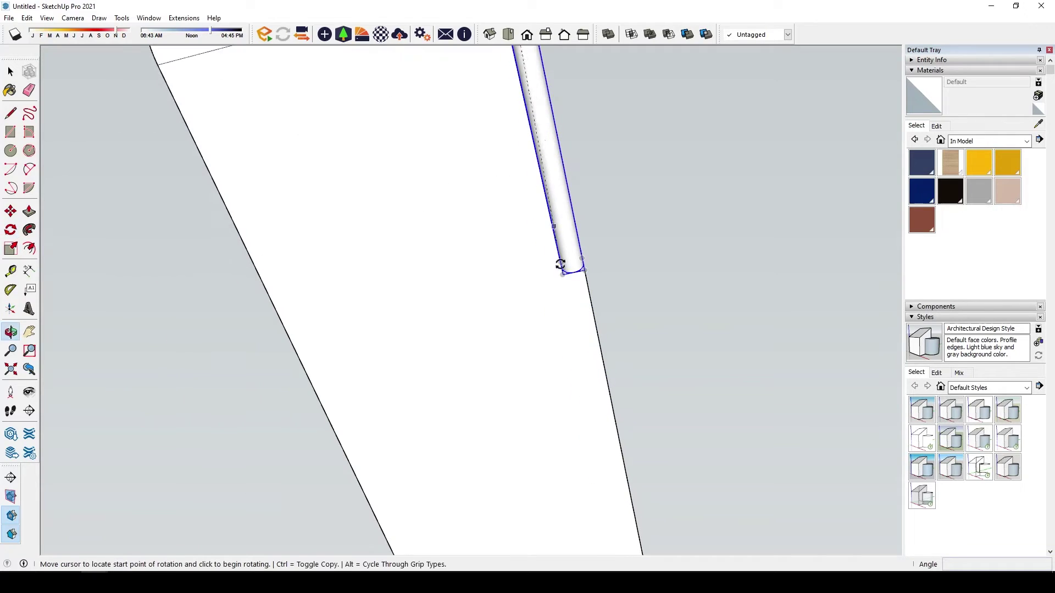
scroll(579, 318, down, 3)
click(580, 318)
scroll(489, 346, up, 2)
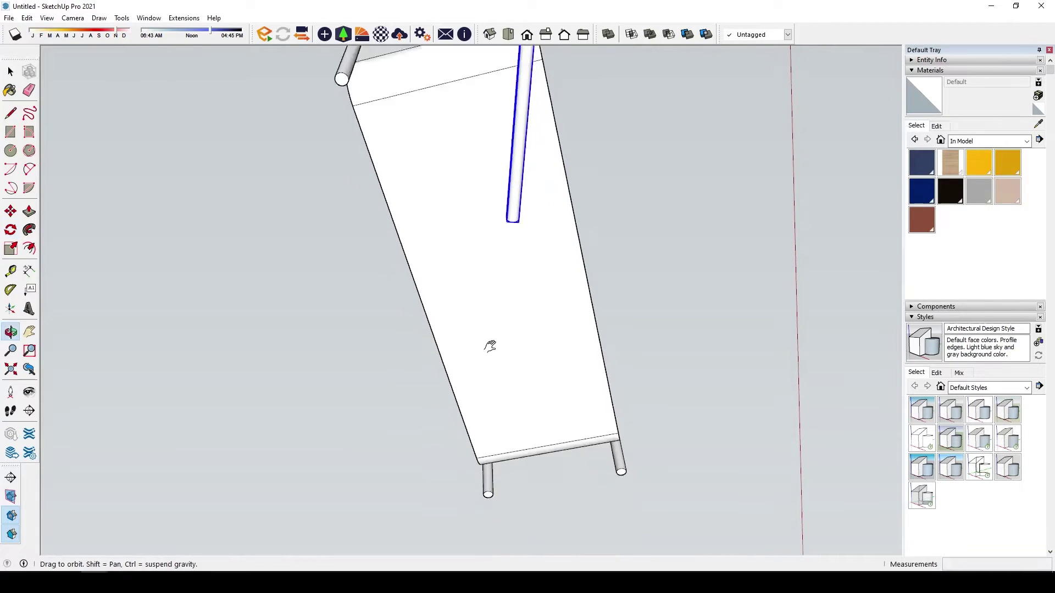
scroll(487, 470, up, 2)
scroll(467, 451, up, 2)
scroll(467, 451, up, 3)
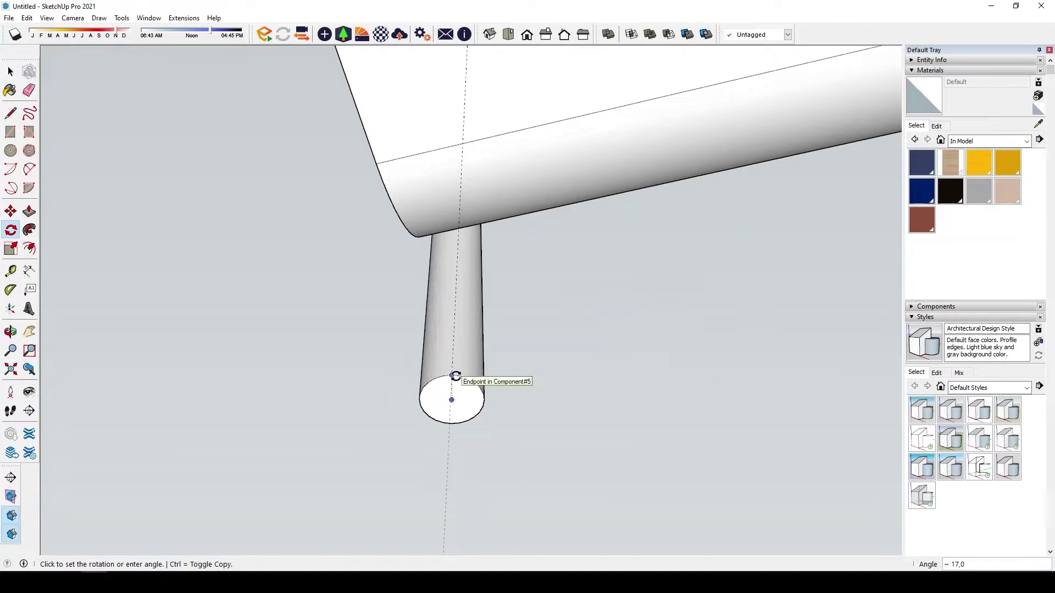
scroll(448, 383, down, 3)
mouse_move(444, 395)
middle_down()
mouse_move(527, 288)
mouse_move(398, 322)
mouse_move(339, 320)
middle_up()
key(space)
scroll(165, 335, up, 3)
scroll(177, 337, up, 2)
- Push/Pull the rod's end face about 128 cm so it reaches the far leg
middle_drag(177, 337, 160, 337)
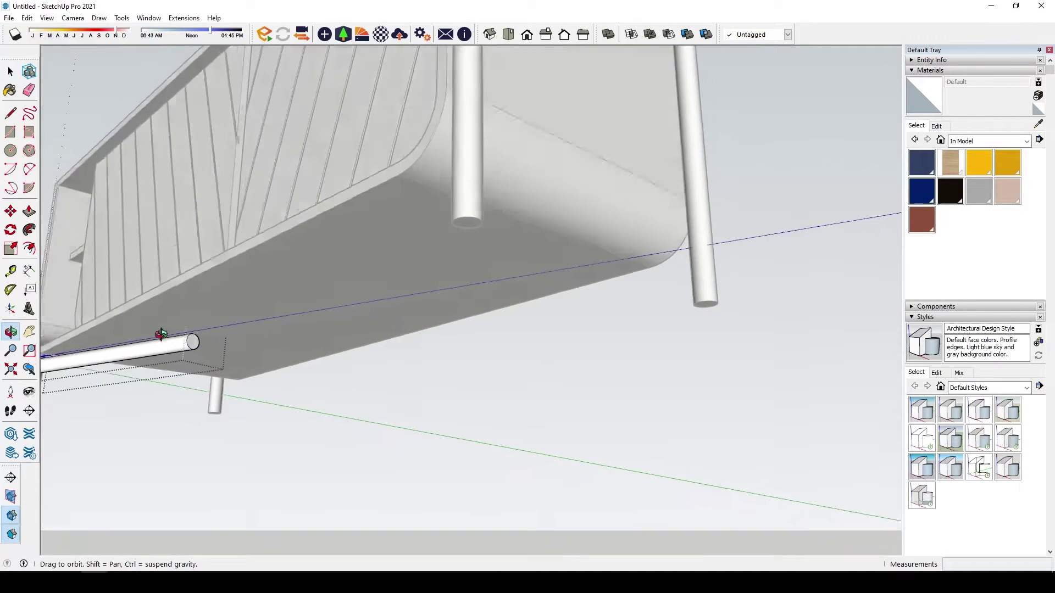
scroll(164, 338, up, 2)
key(p)
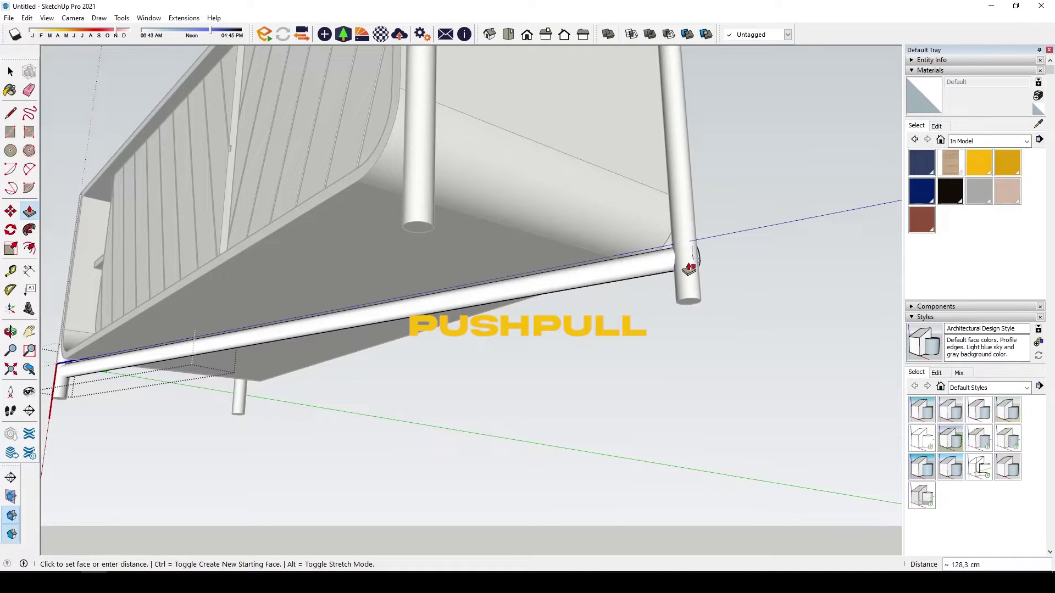
scroll(685, 272, up, 2)
click(683, 271)
mouse_move(683, 271)
middle_down()
mouse_move(420, 256)
mouse_move(266, 269)
mouse_move(266, 313)
mouse_move(270, 266)
middle_up()
- Select the angled stretcher rod to make a Move copy of it
key(space)
scroll(473, 215, up, 2)
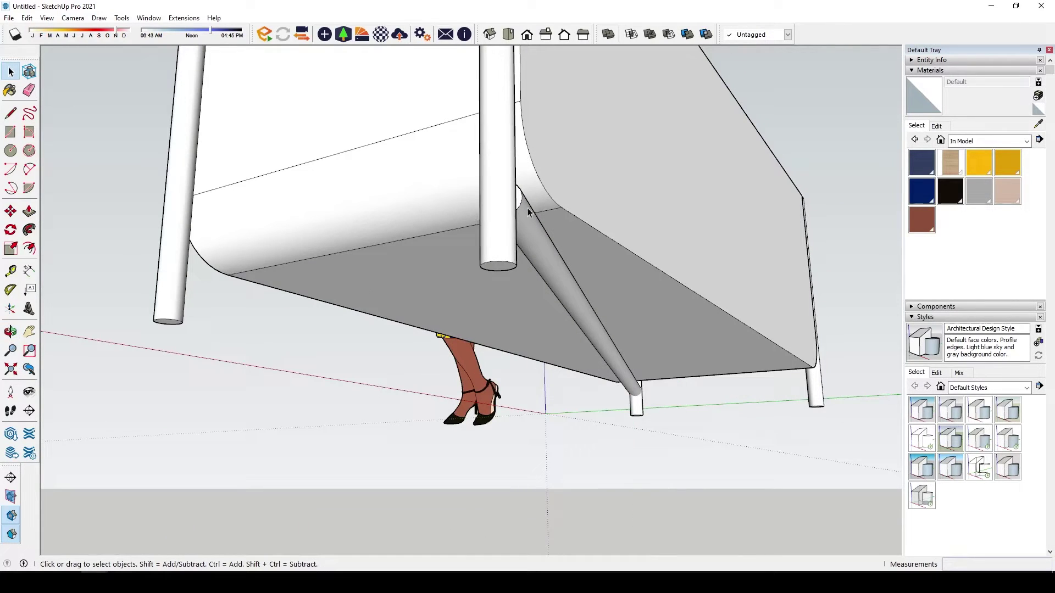
mouse_move(466, 258)
middle_down()
mouse_move(566, 276)
mouse_move(539, 297)
mouse_move(607, 329)
mouse_move(527, 297)
middle_up()
click(539, 301)
scroll(525, 312, up, 1)
key(m)
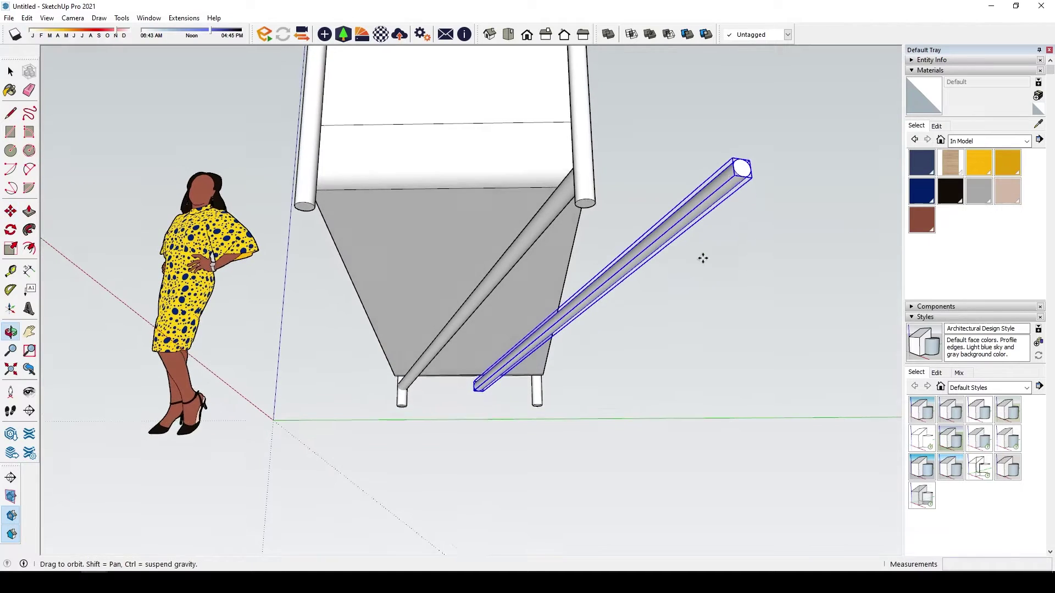
- Rotate the stretcher copy to a new angle beside the cabinet
middle_drag(713, 284, 681, 222)
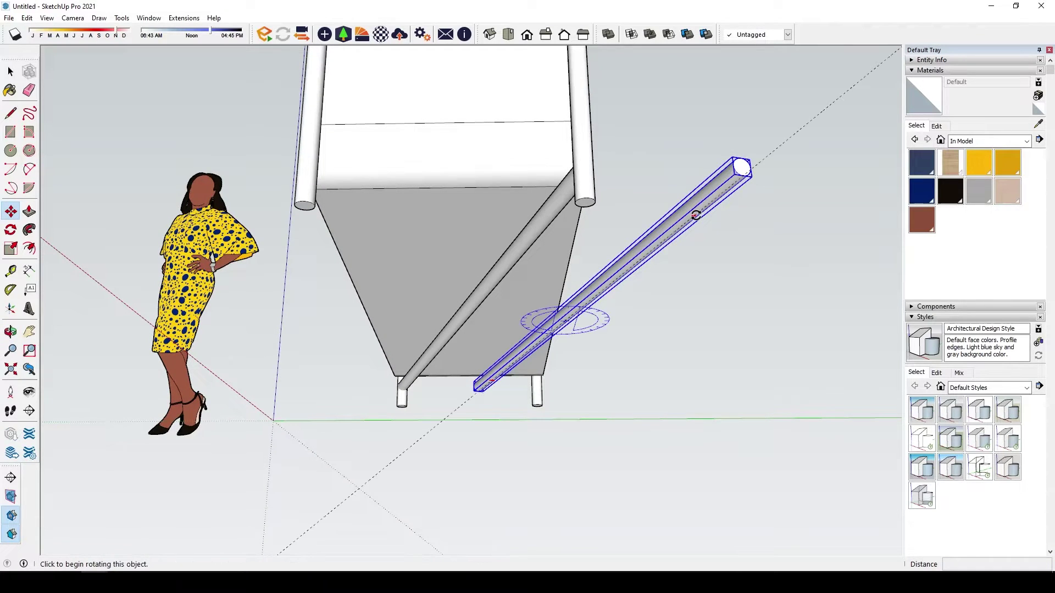
click(695, 215)
click(582, 241)
mouse_move(582, 242)
middle_down()
mouse_move(490, 318)
mouse_move(312, 268)
middle_up()
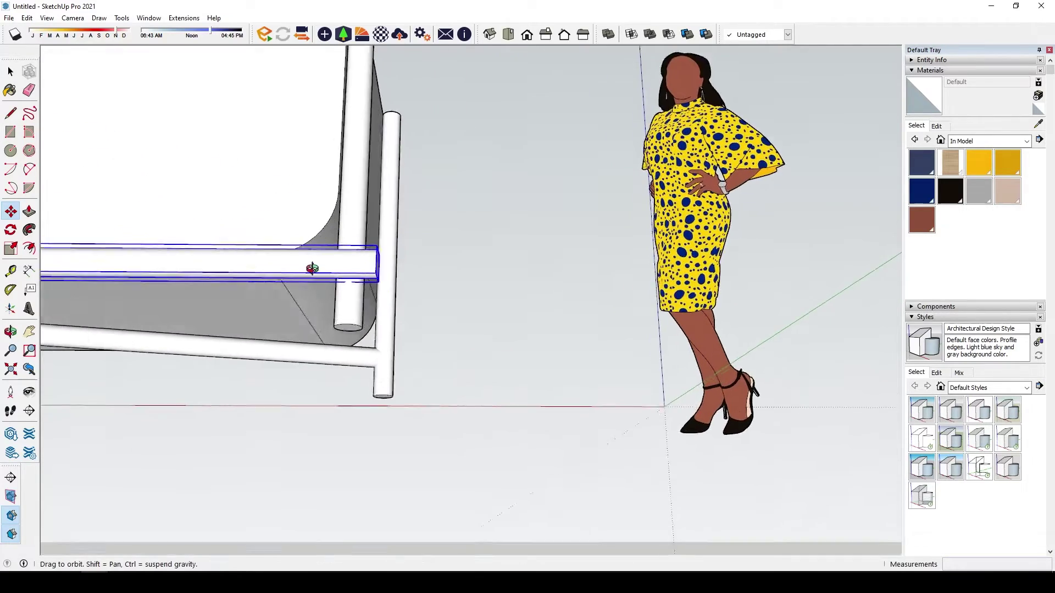
scroll(329, 258, up, 3)
scroll(426, 282, up, 2)
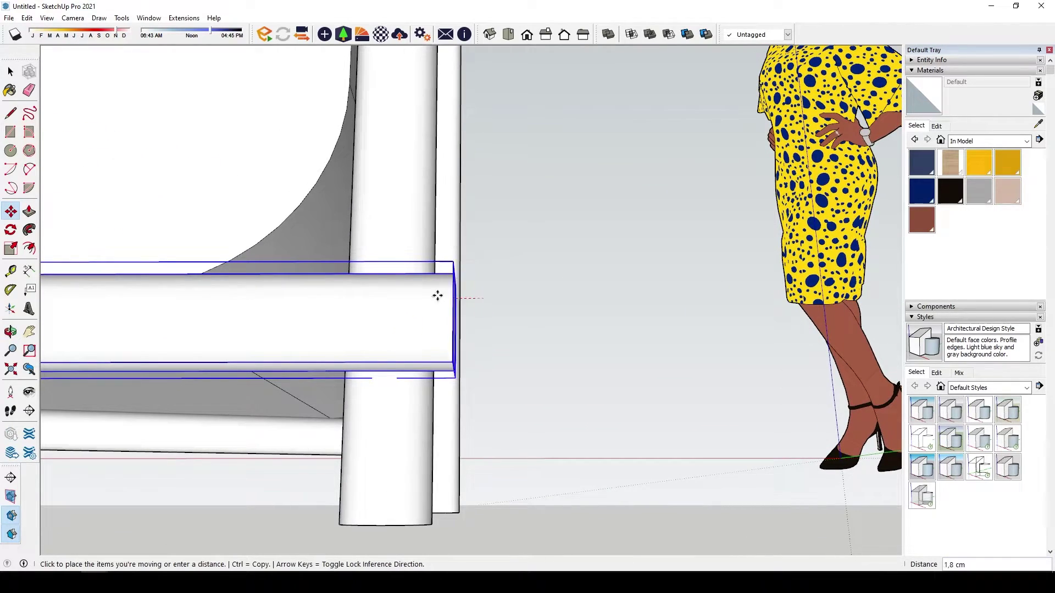
mouse_move(438, 296)
middle_down()
mouse_move(440, 420)
mouse_move(386, 257)
mouse_move(401, 342)
mouse_move(245, 174)
mouse_move(365, 305)
mouse_move(269, 188)
middle_up()
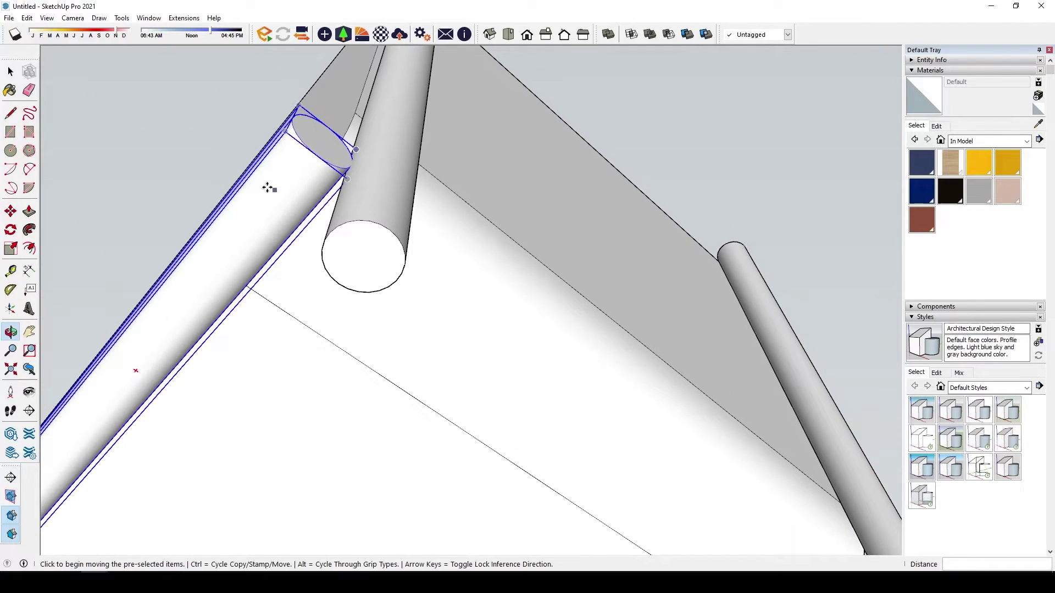
- Move the copy to the leg on the other side and tilt it about 17° around its end
click(337, 227)
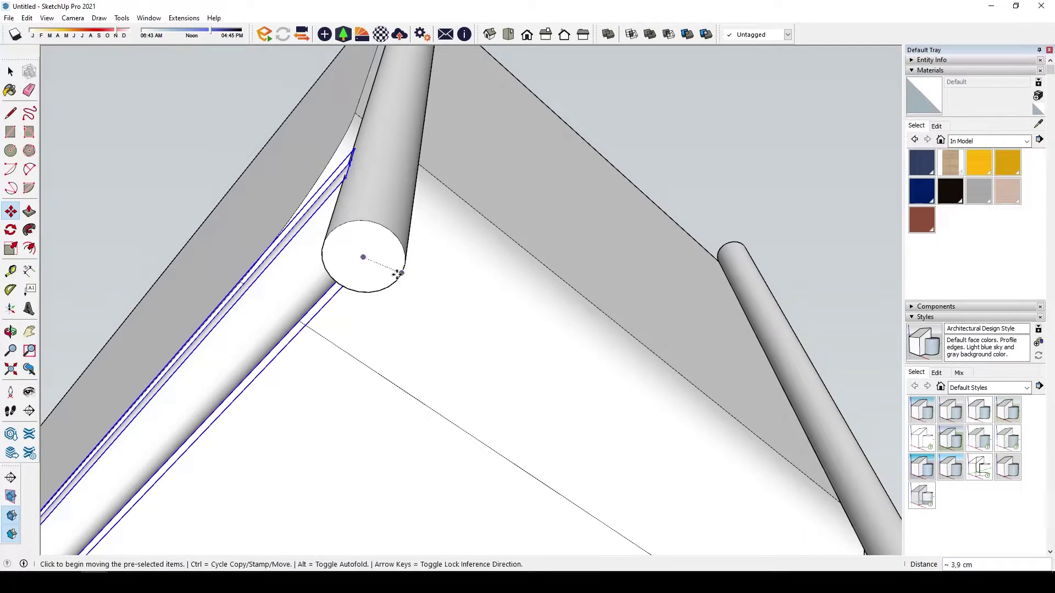
scroll(398, 275, down, 3)
key(q)
scroll(346, 228, down, 1)
scroll(337, 244, down, 2)
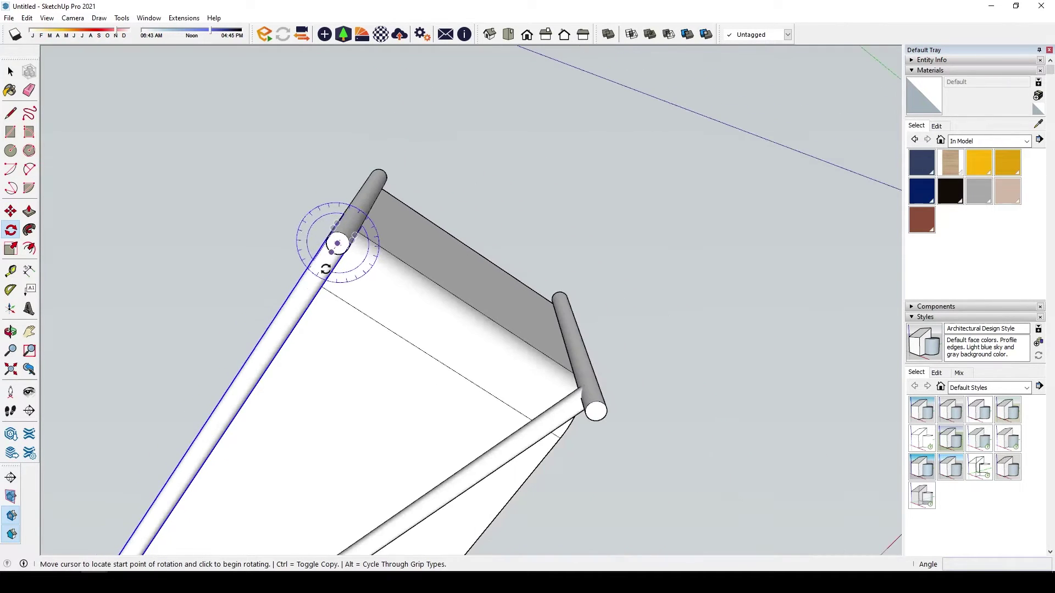
click(266, 352)
middle_drag(329, 470, 250, 423)
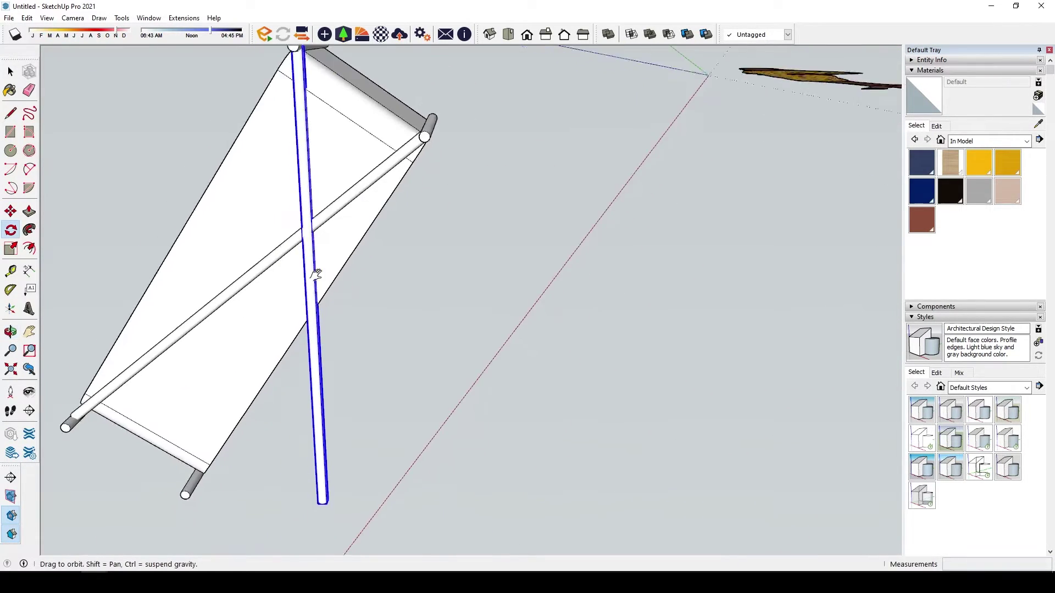
scroll(256, 401, up, 2)
scroll(258, 384, up, 2)
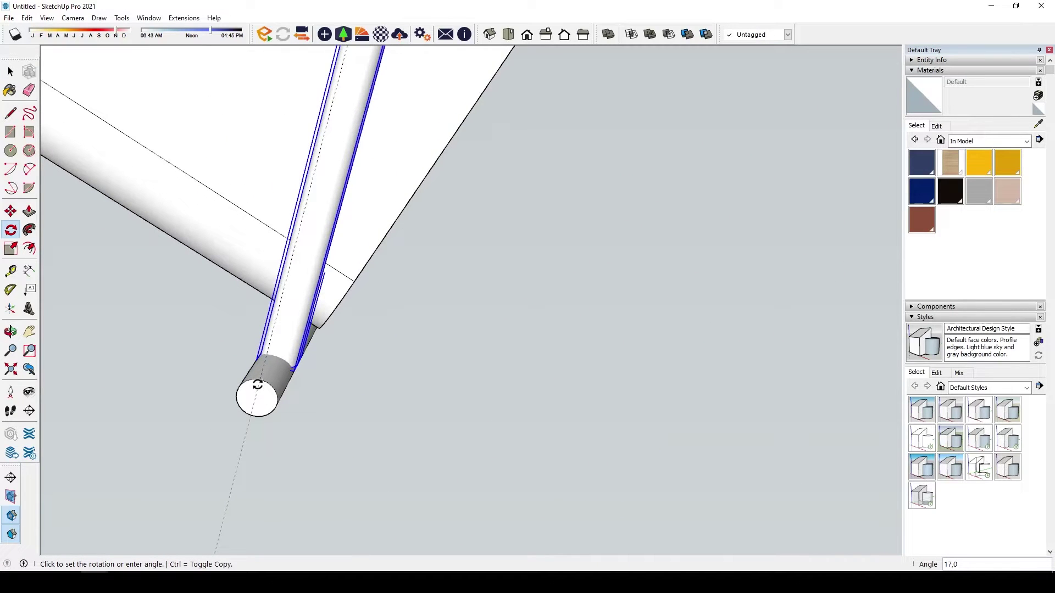
mouse_move(255, 388)
middle_down()
mouse_move(588, 328)
mouse_move(701, 295)
mouse_move(601, 394)
mouse_move(513, 337)
mouse_move(718, 359)
middle_up()
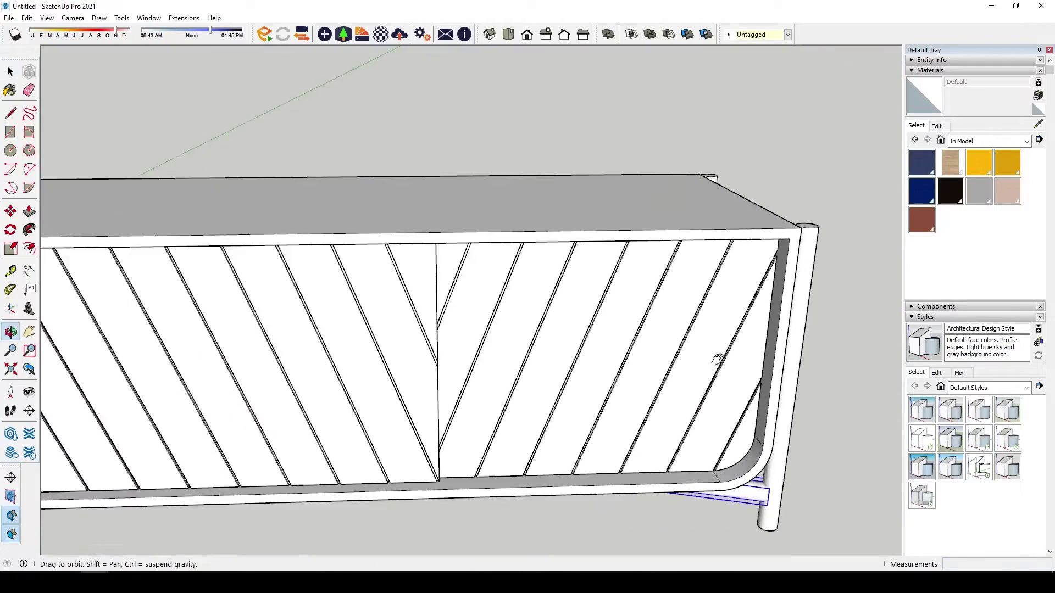
scroll(717, 360, down, 3)
scroll(546, 321, down, 3)
mouse_move(547, 321)
middle_down()
mouse_move(398, 405)
mouse_move(431, 414)
mouse_move(357, 240)
middle_up()
scroll(430, 414, up, 3)
scroll(384, 418, up, 3)
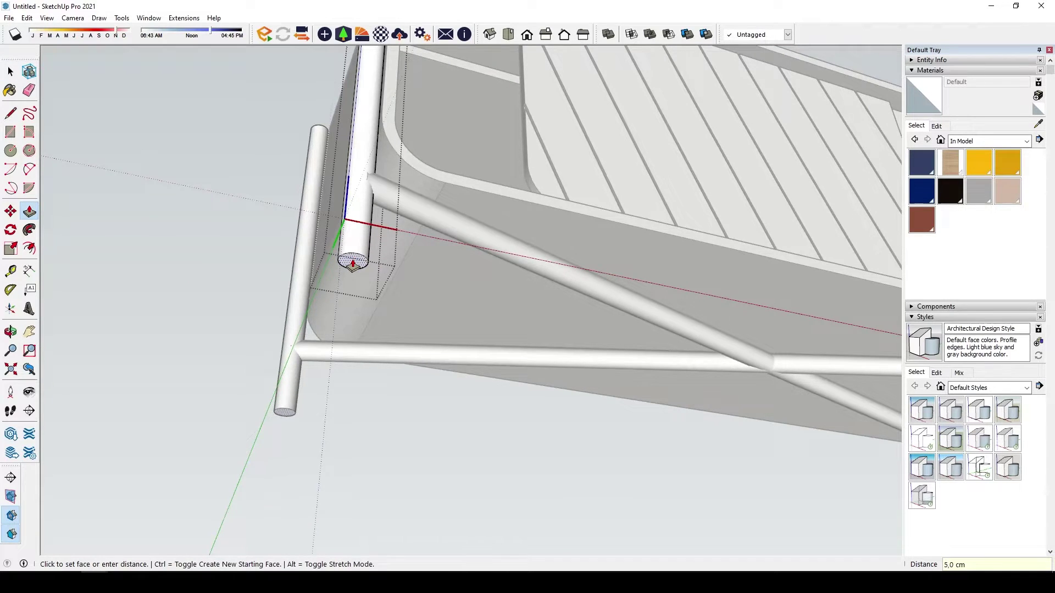
scroll(352, 262, down, 3)
mouse_move(438, 212)
middle_down()
mouse_move(289, 346)
mouse_move(416, 387)
middle_up()
scroll(289, 346, down, 3)
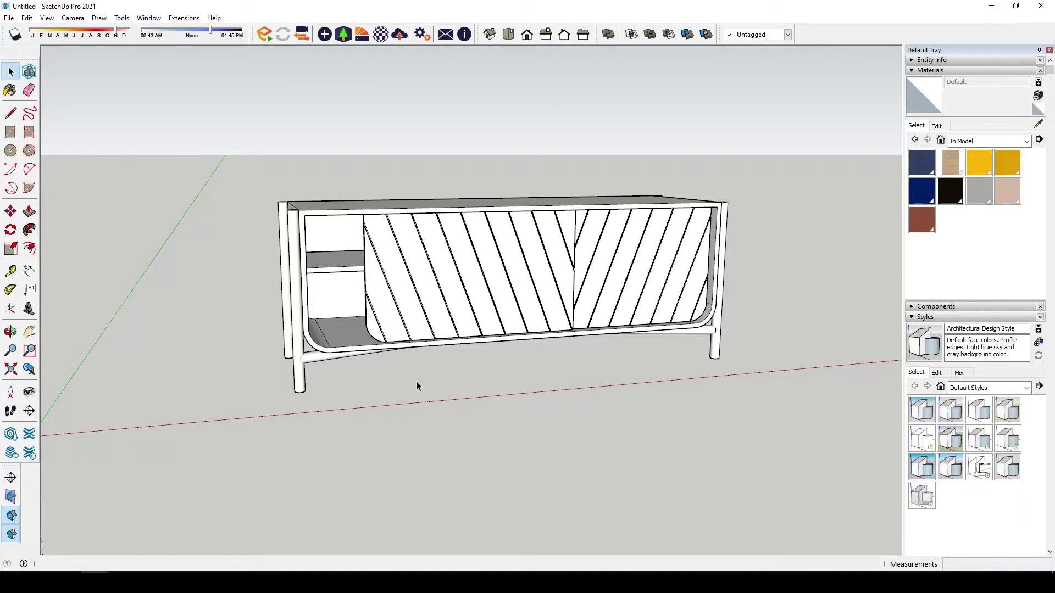
middle_drag(476, 345, 540, 365)
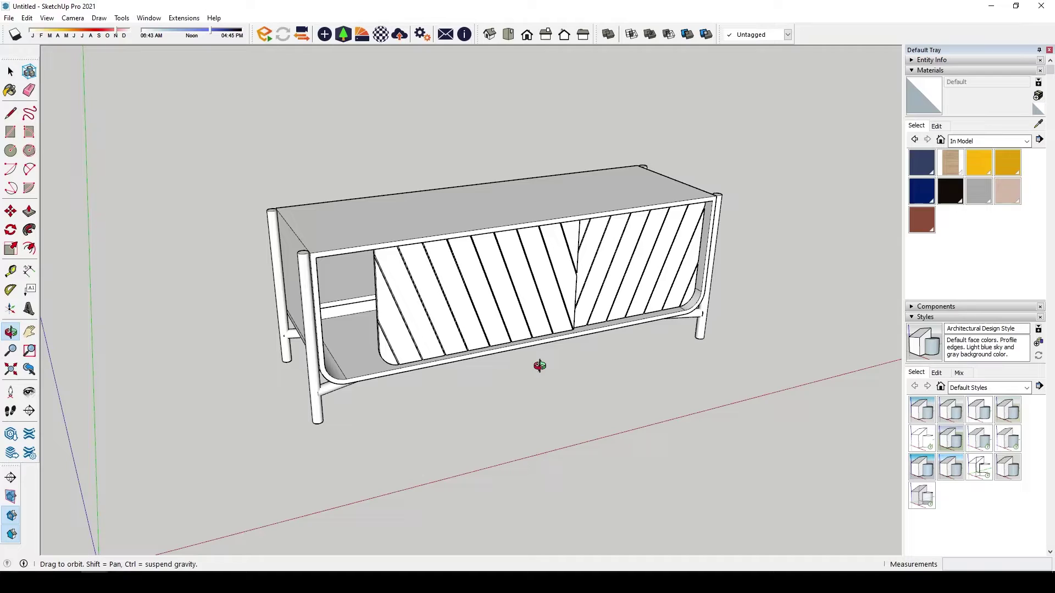
scroll(495, 318, up, 3)
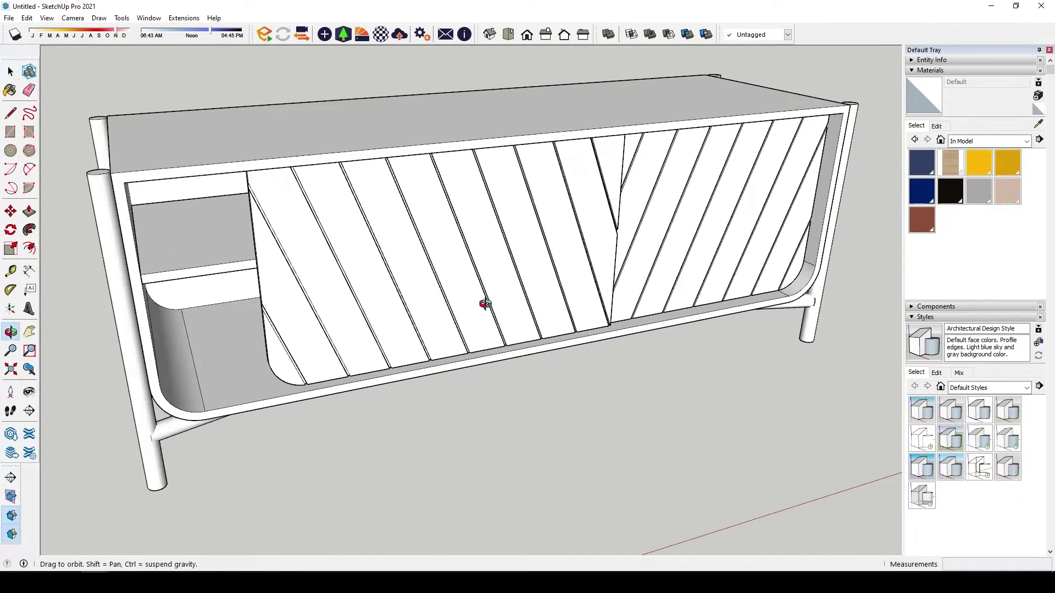
scroll(598, 323, up, 2)
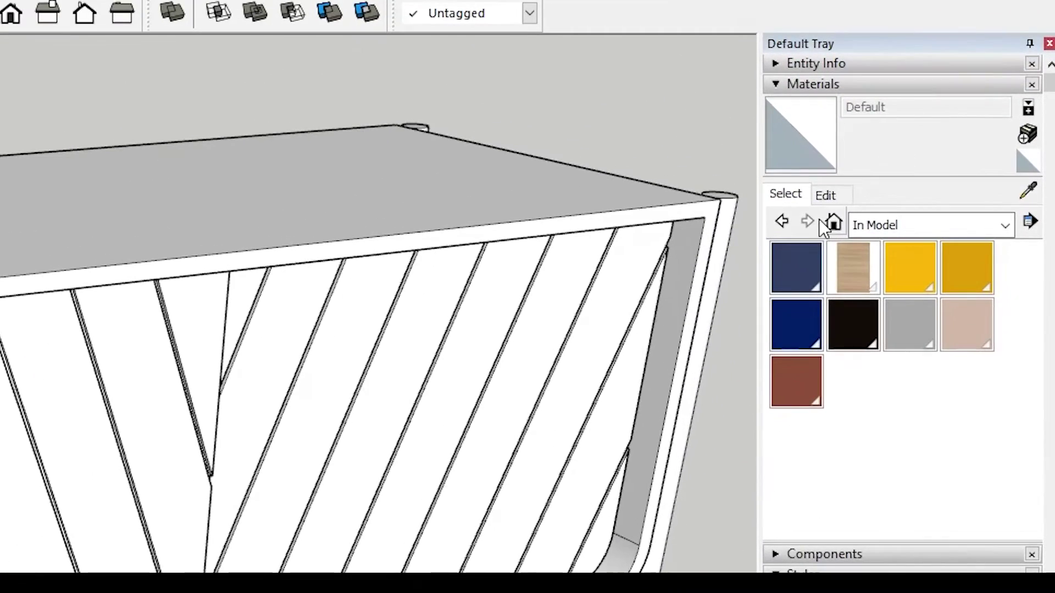
- Paint the sliding door panels with Color I06 from the Colors library
click(869, 230)
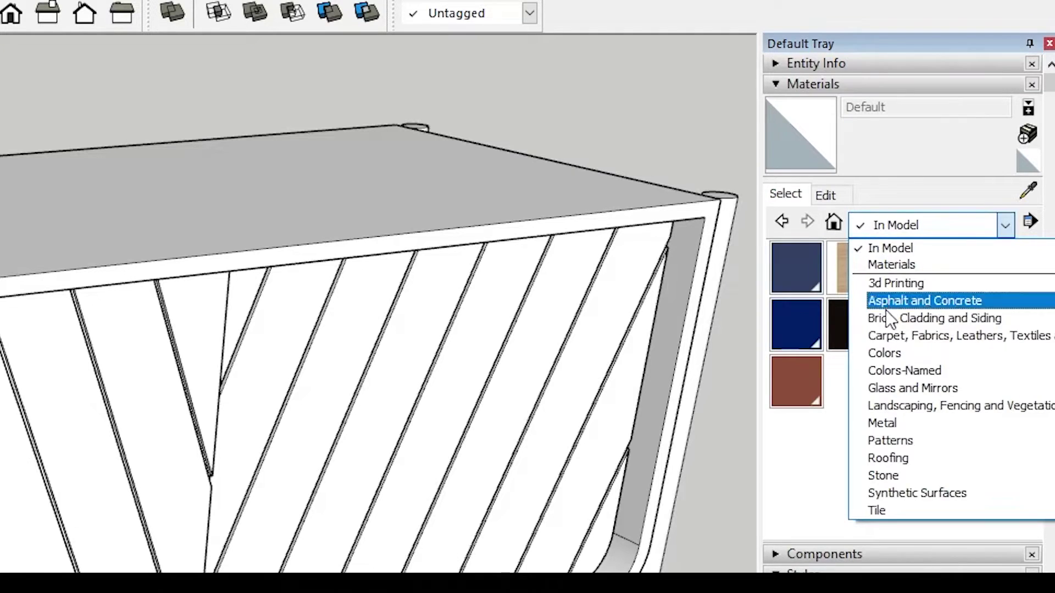
click(894, 350)
scroll(885, 384, down, 3)
scroll(885, 383, down, 5)
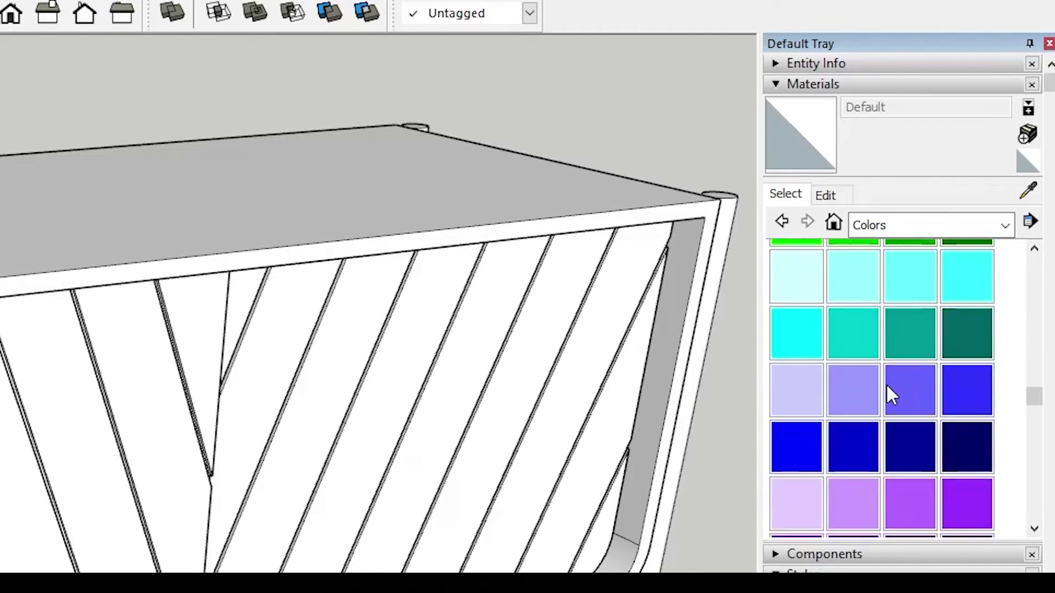
scroll(885, 383, down, 5)
scroll(885, 383, up, 2)
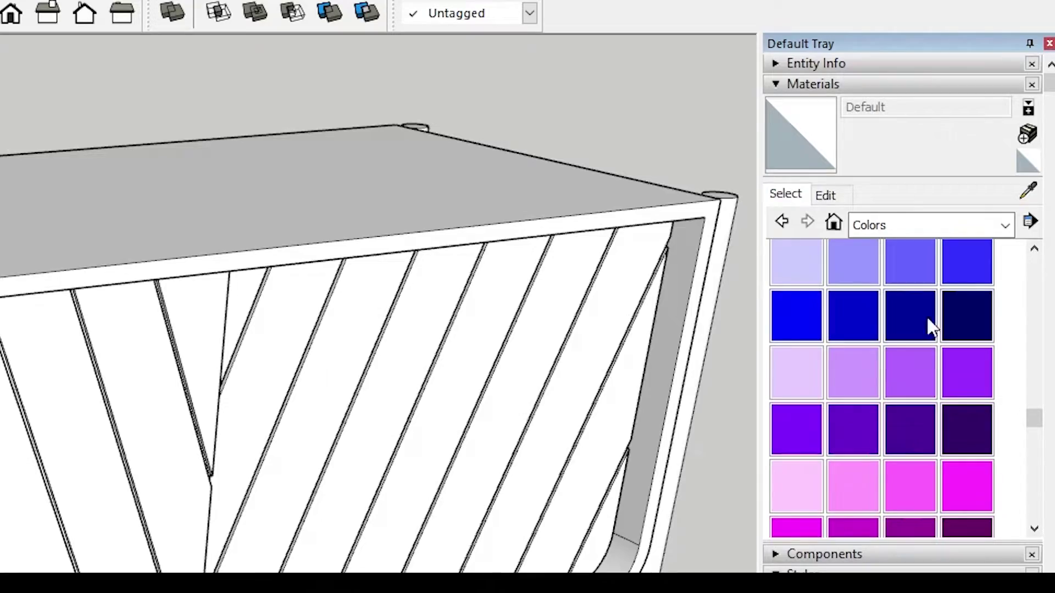
click(842, 311)
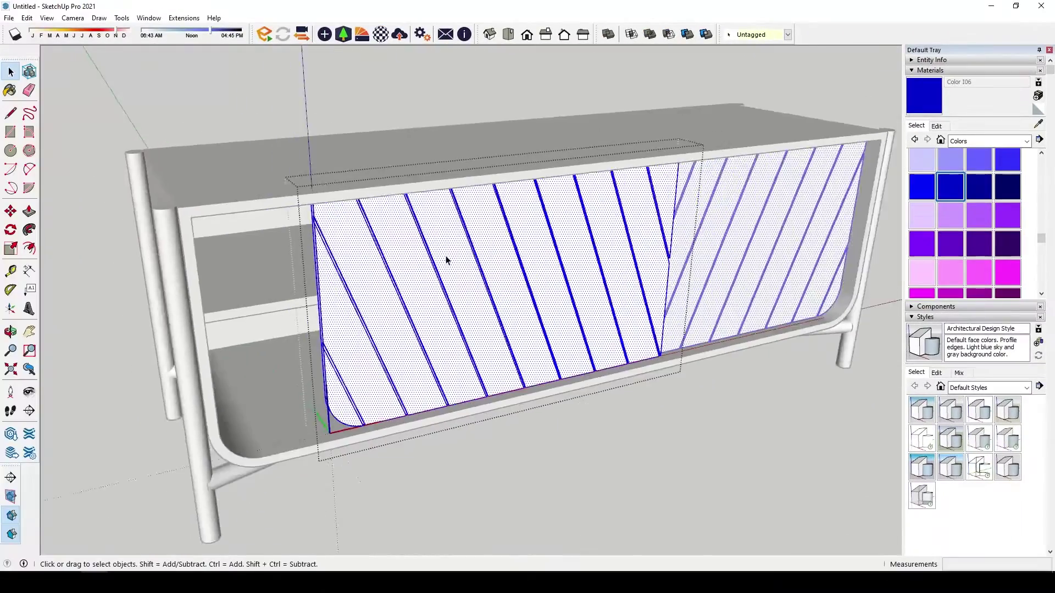
click(457, 247)
- Darken Color I06 to navy with the Edit tab's colour wheel and brightness slider
click(936, 126)
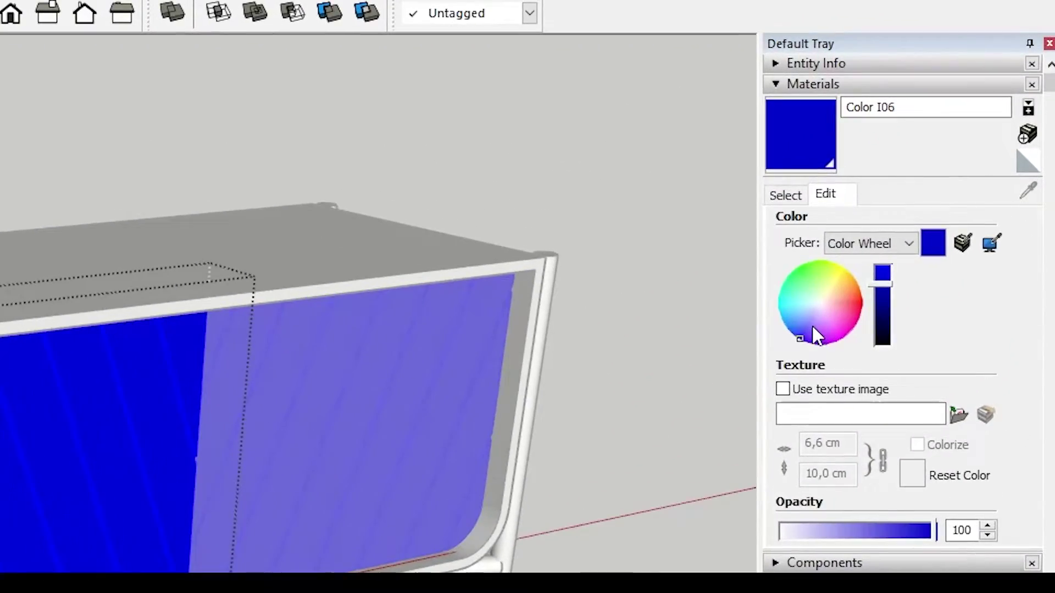
click(927, 191)
drag(890, 287, 887, 309)
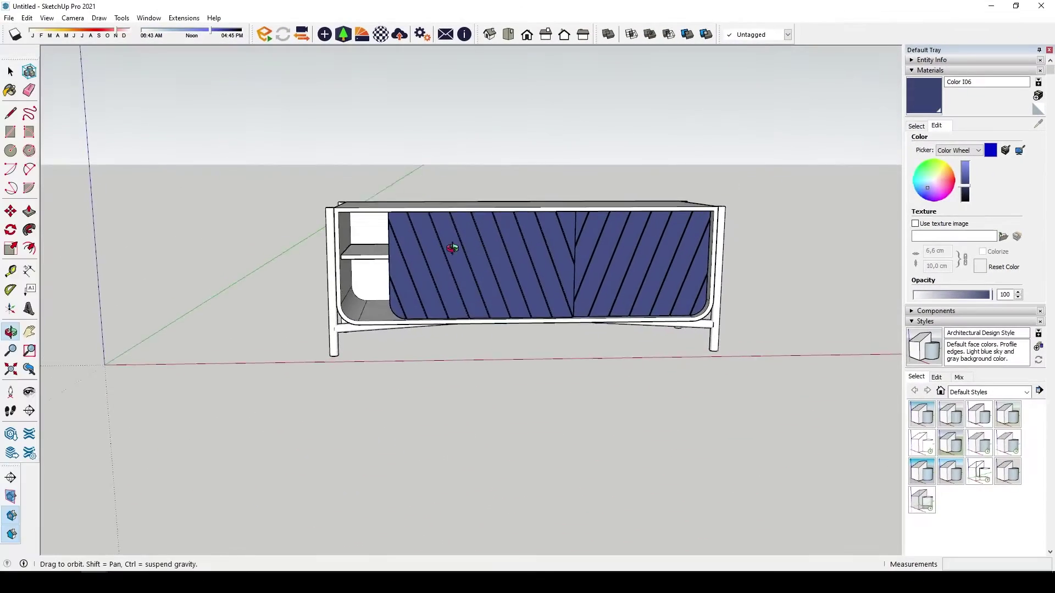
scroll(528, 294, up, 3)
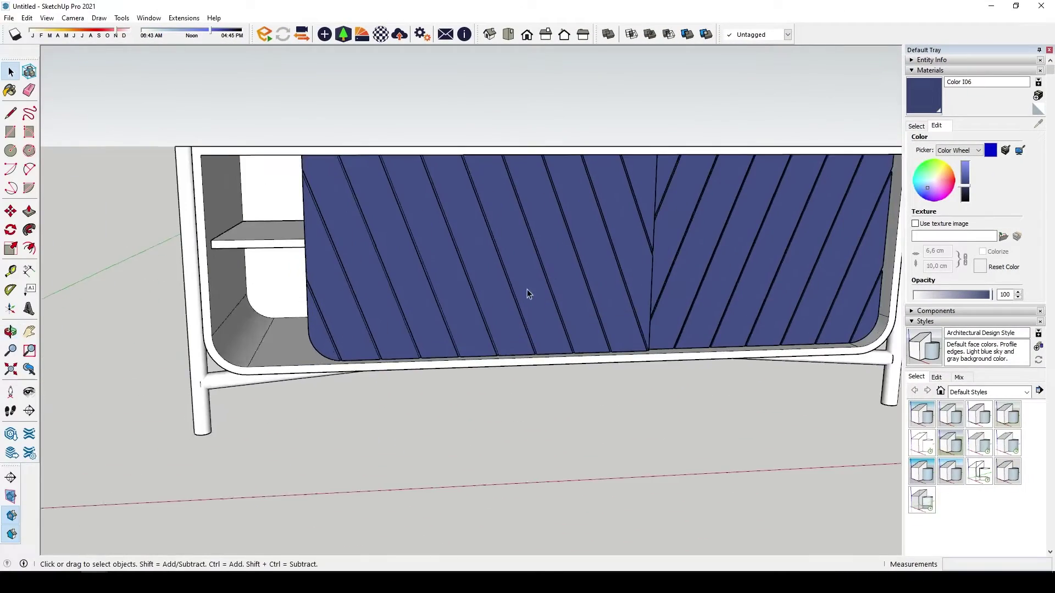
mouse_move(528, 294)
middle_down()
mouse_move(601, 354)
mouse_move(508, 262)
middle_up()
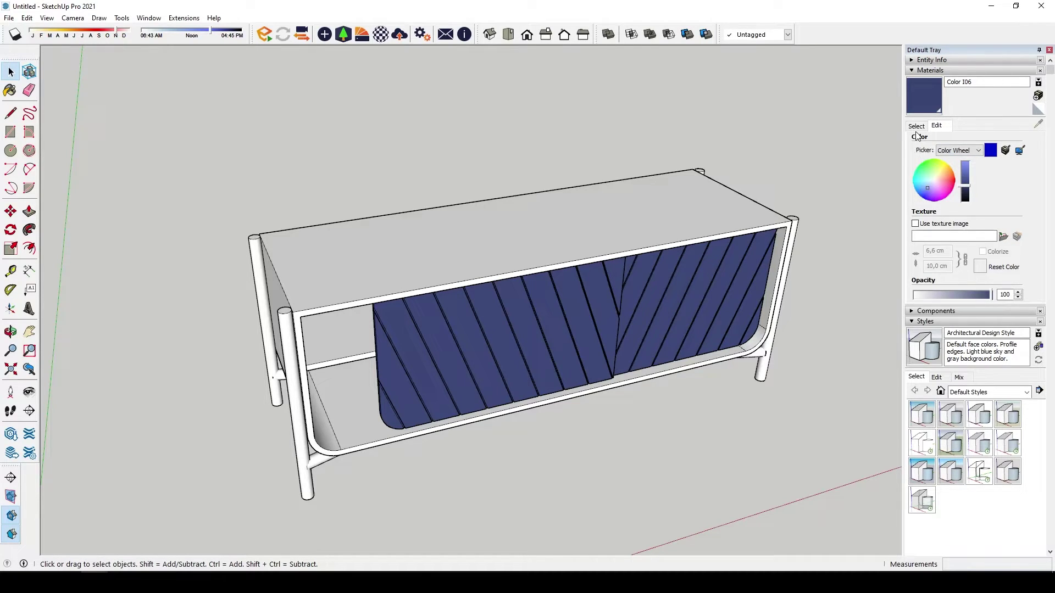
- Return the Materials panel to the Select tab with the Colors library showing
click(917, 127)
click(997, 142)
click(959, 145)
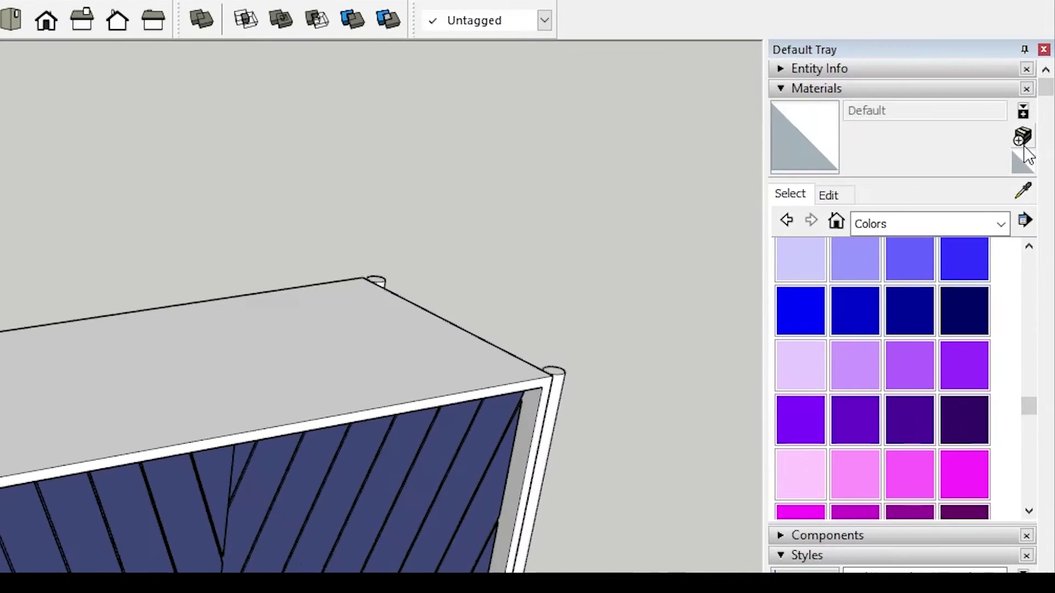
- Create a new wood material textured with the image Scregaxoenshot_1.png
click(1038, 97)
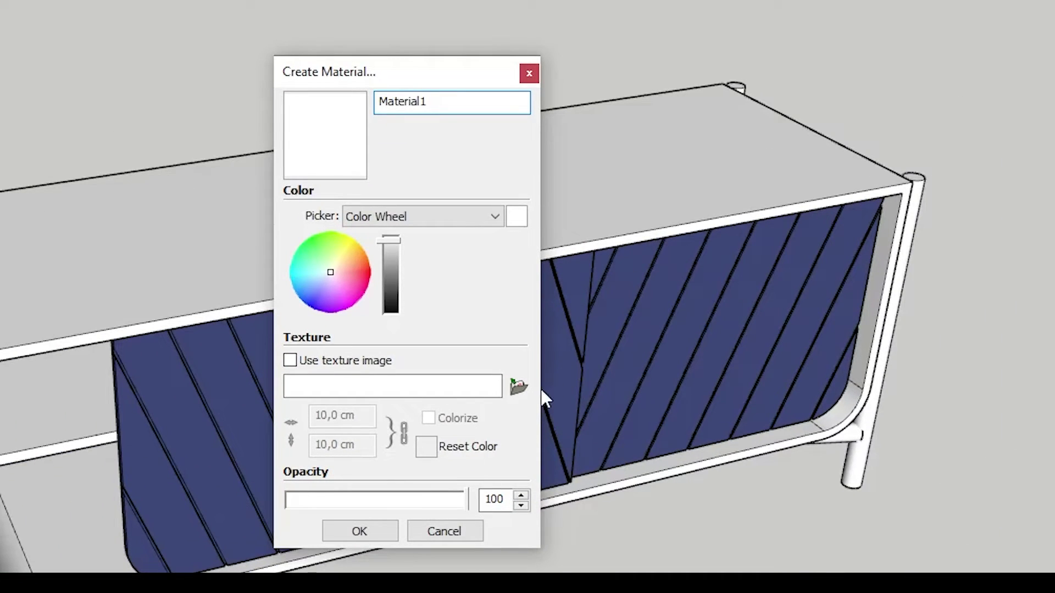
click(520, 390)
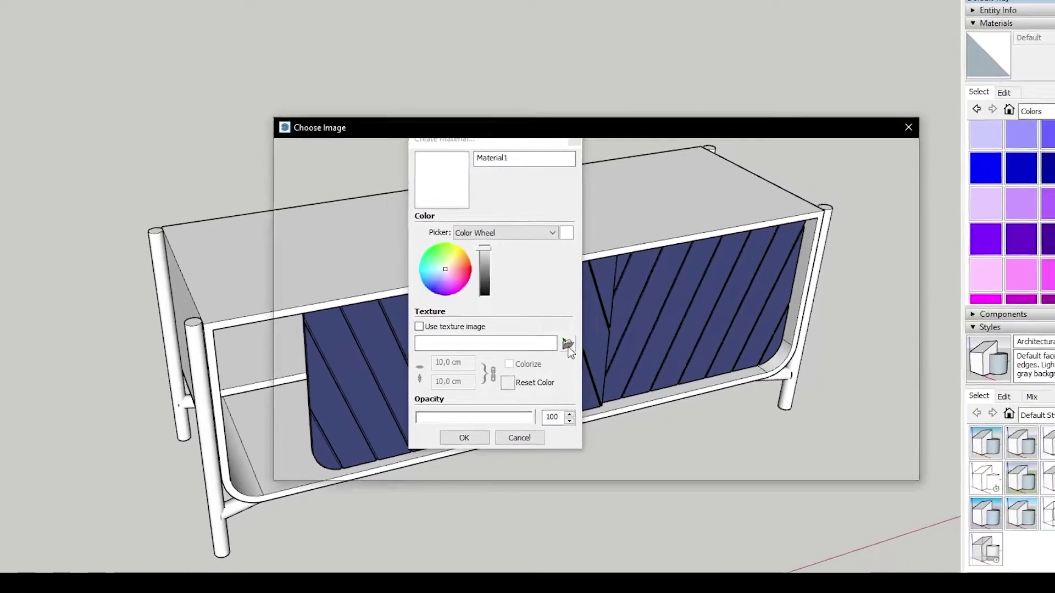
scroll(598, 303, down, 5)
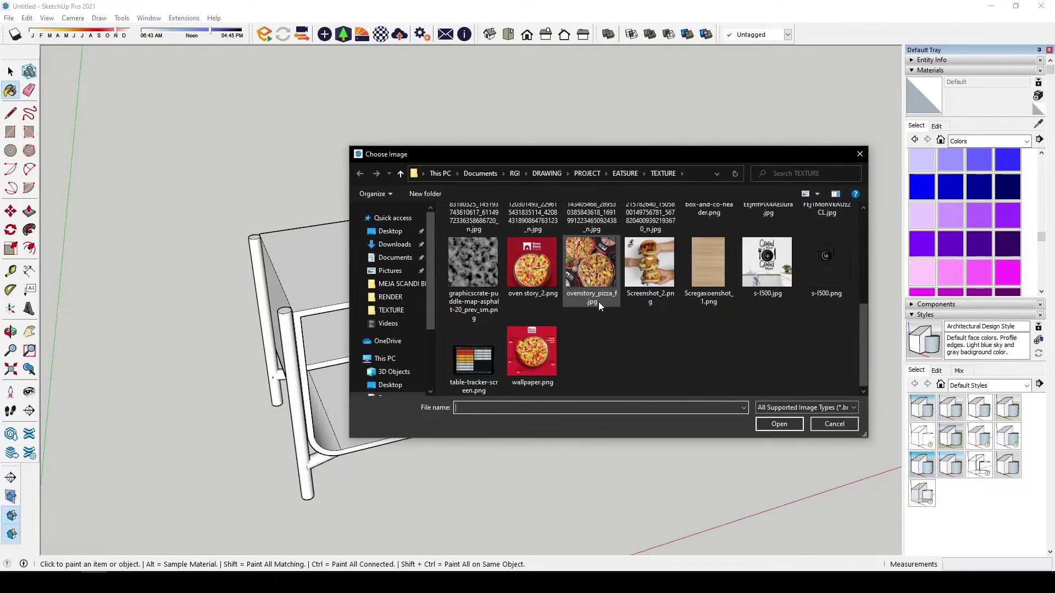
click(718, 264)
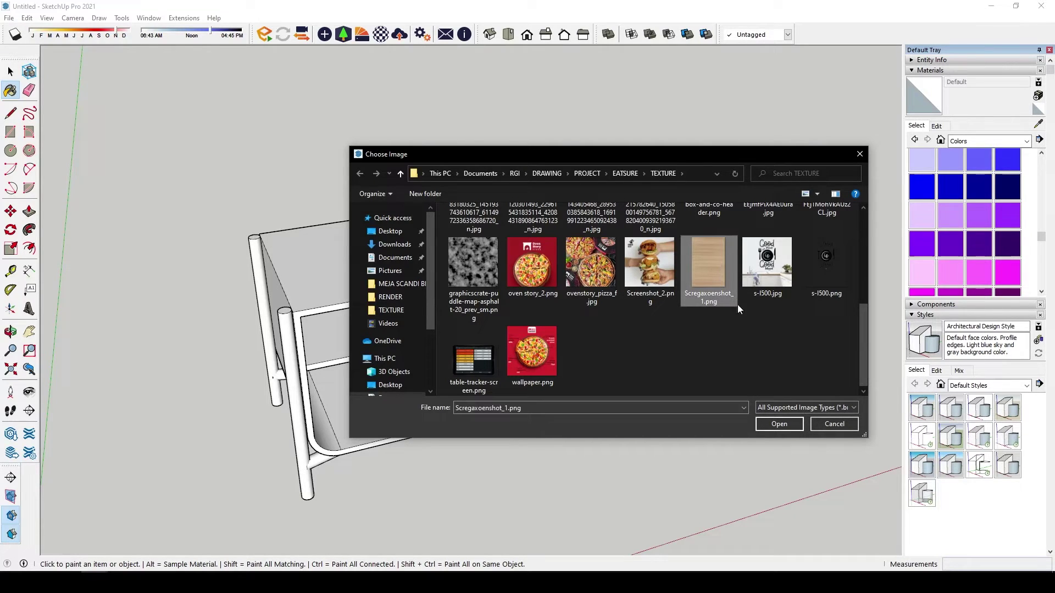
click(780, 424)
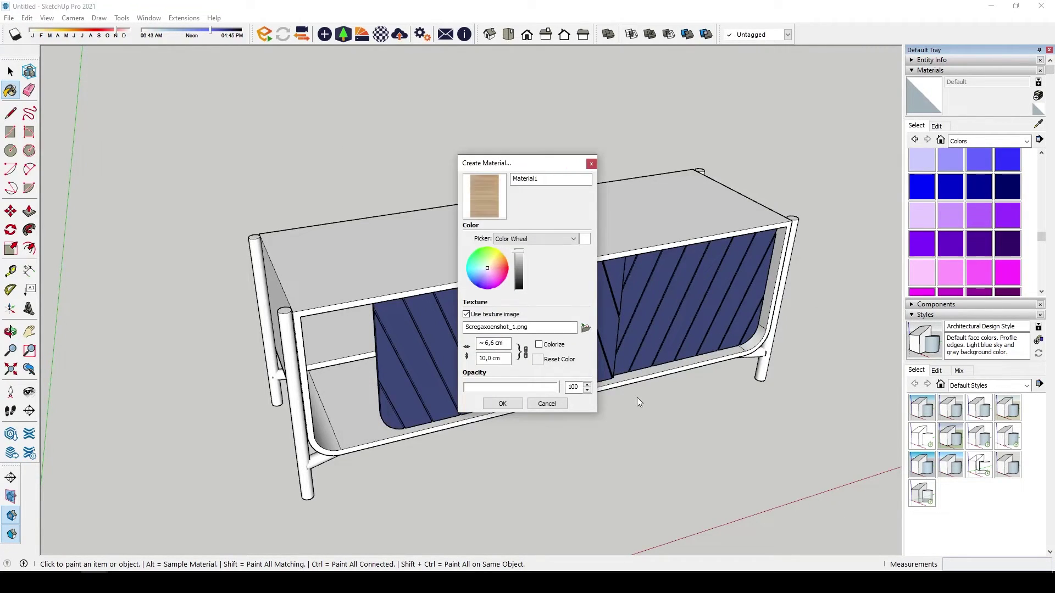
click(507, 406)
- Open the cabinet group and paint its top face with the new wood material
middle_drag(496, 369, 463, 306)
scroll(359, 294, up, 3)
key(space)
double_click(325, 281)
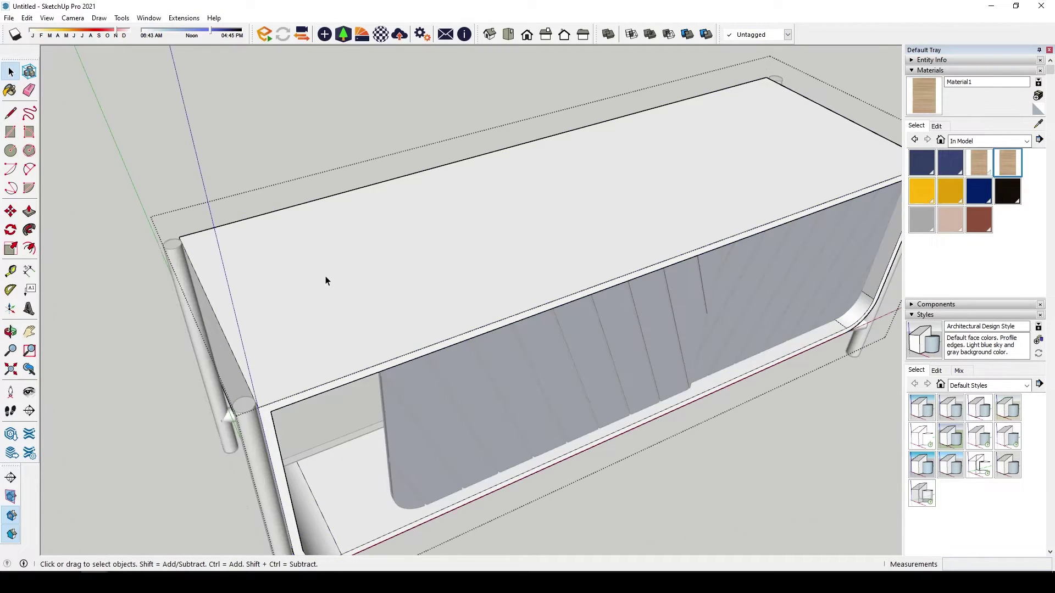
scroll(325, 280, down, 3)
click(293, 271)
middle_drag(292, 271, 281, 314)
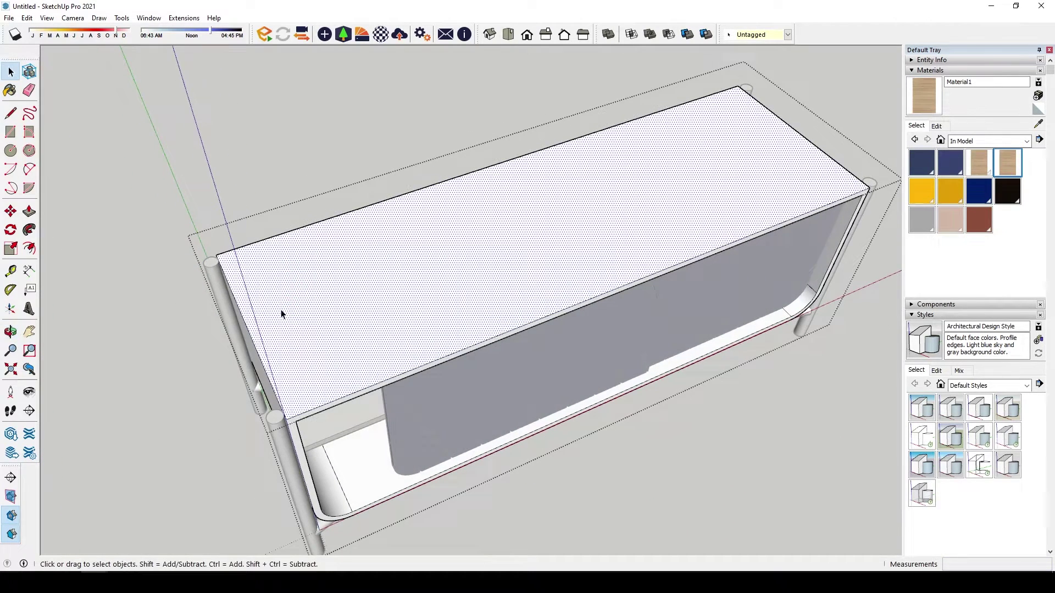
scroll(291, 313, up, 3)
key(b)
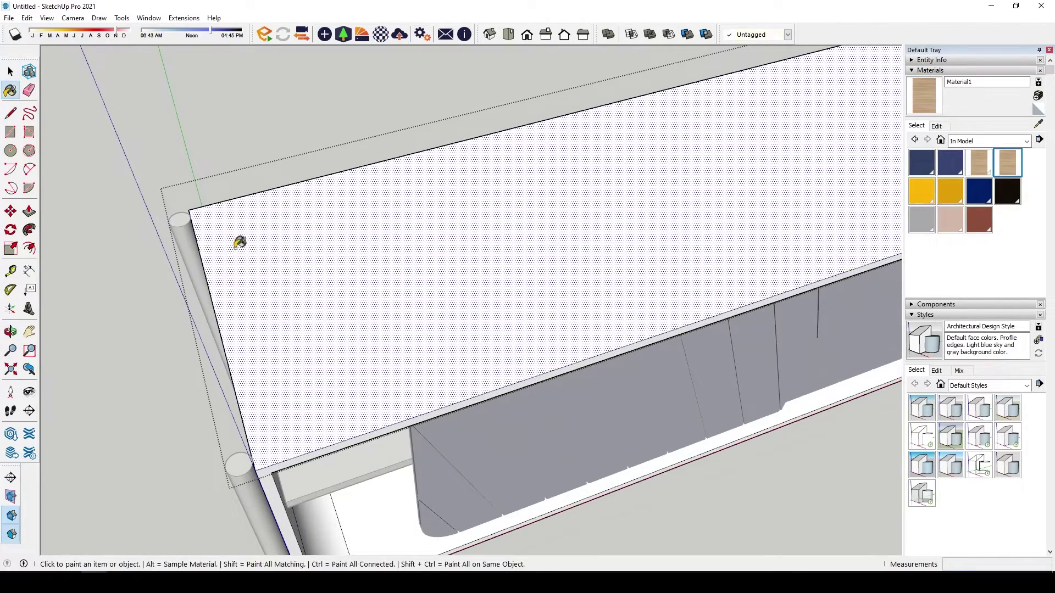
click(329, 273)
scroll(376, 299, down, 3)
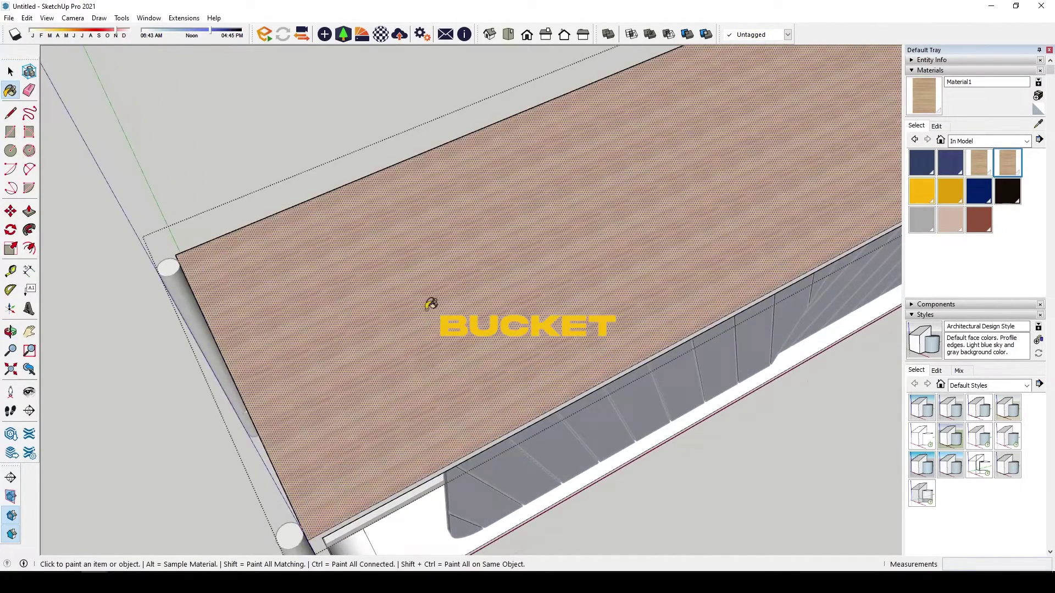
scroll(428, 301, down, 3)
middle_drag(453, 266, 445, 222)
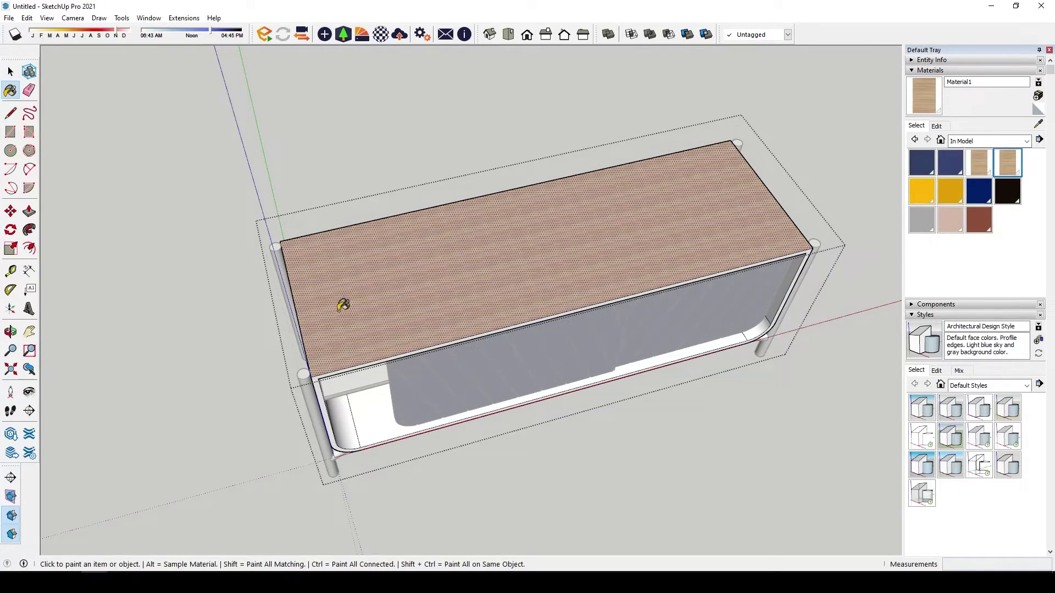
- Enlarge and shift the wood grain on the cabinet top using Texture > Position
right_click(322, 284)
mouse_move(482, 432)
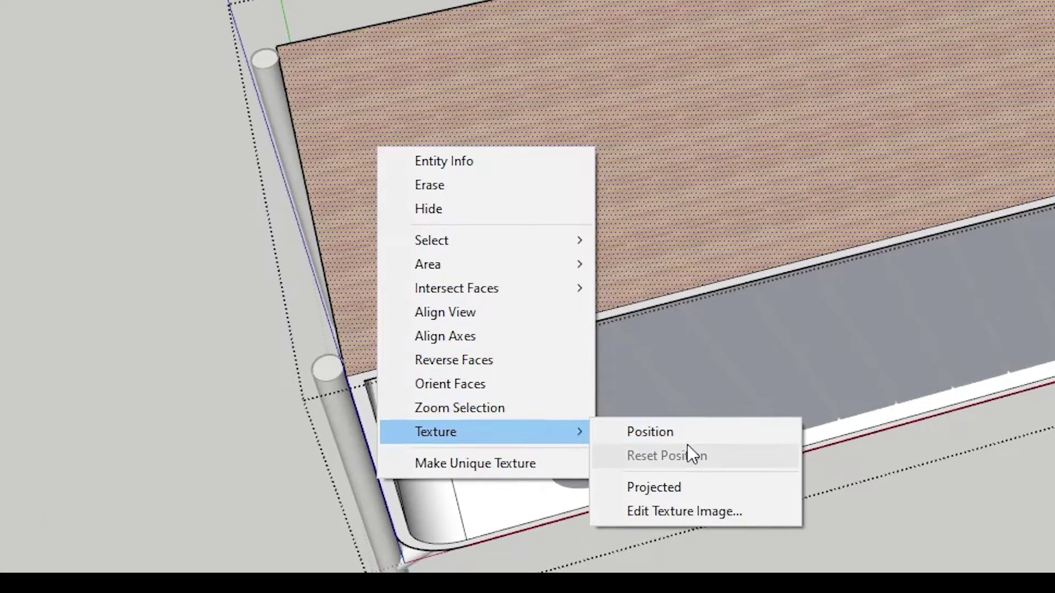
click(688, 432)
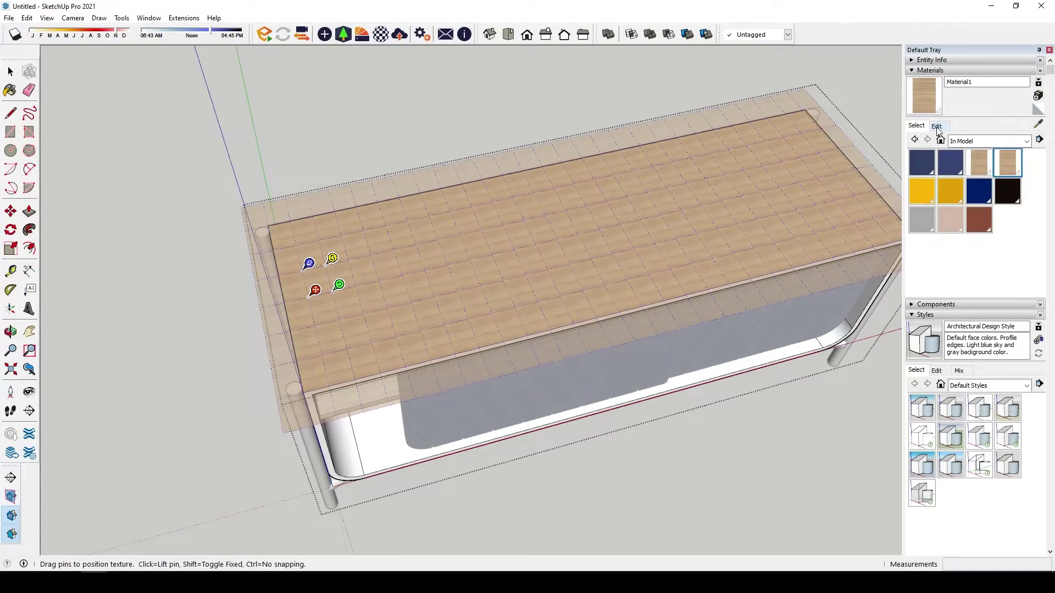
click(937, 126)
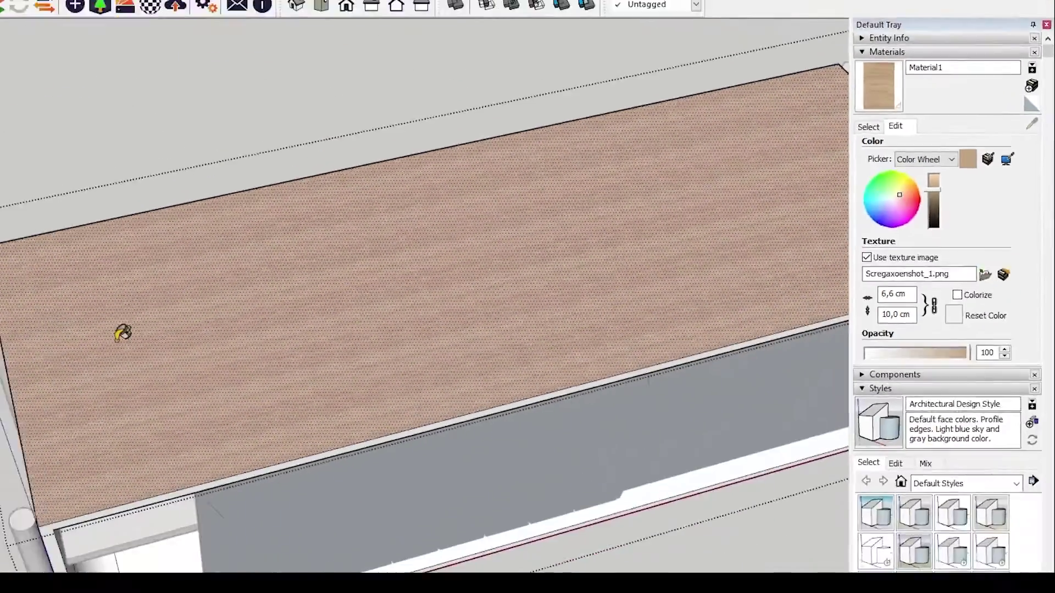
right_click(334, 282)
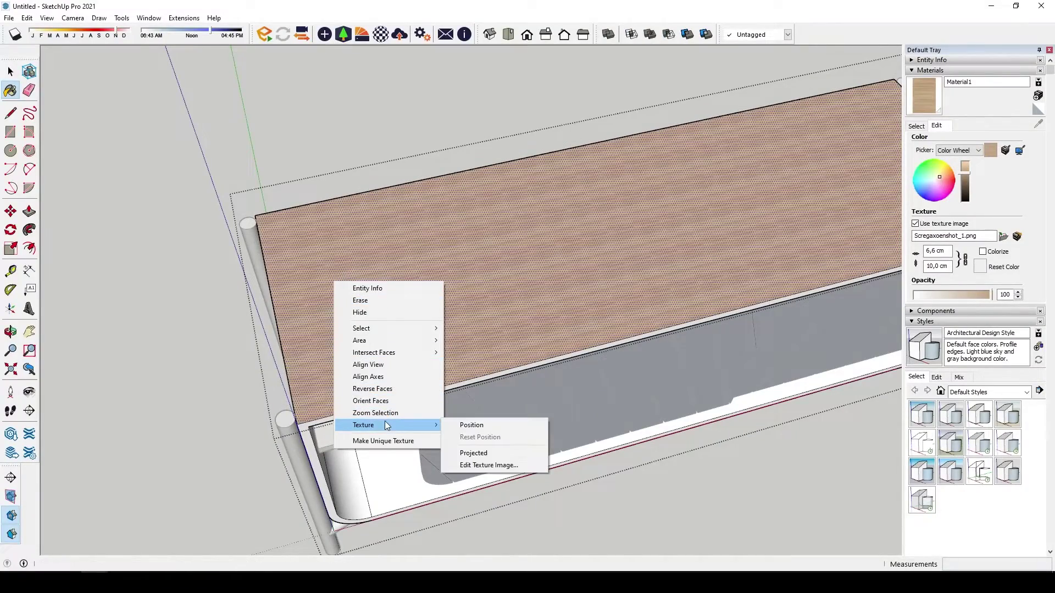
click(445, 426)
drag(374, 299, 543, 256)
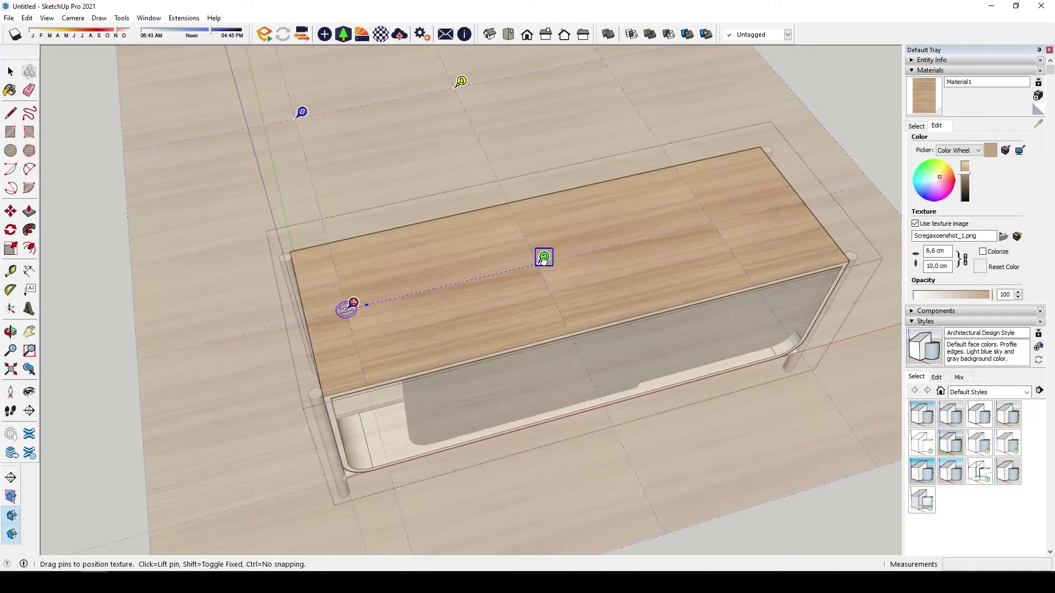
drag(354, 302, 343, 462)
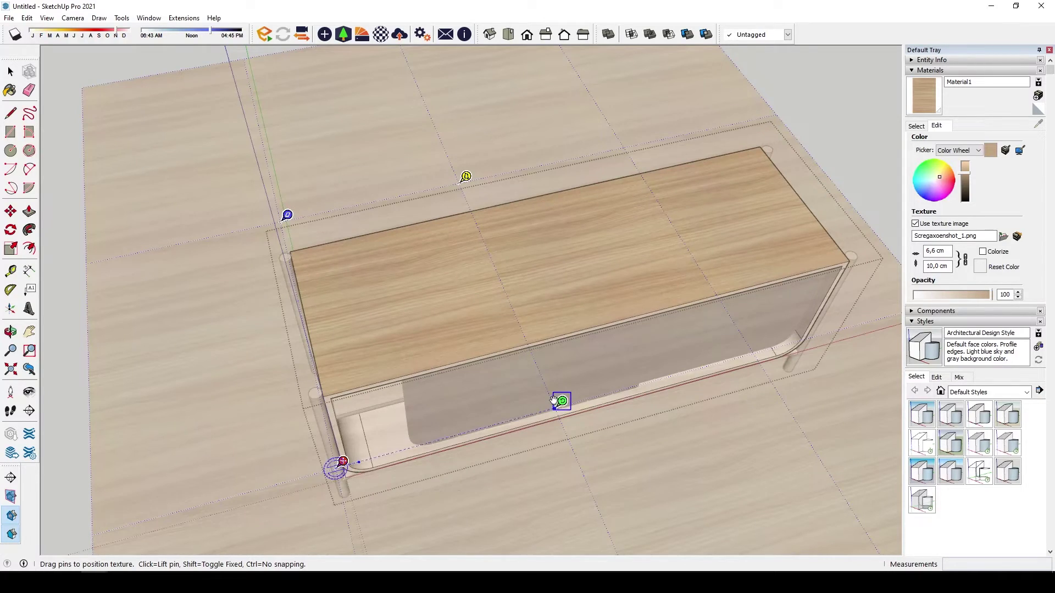
mouse_move(560, 402)
mouse_down()
mouse_move(527, 405)
mouse_move(545, 406)
mouse_up()
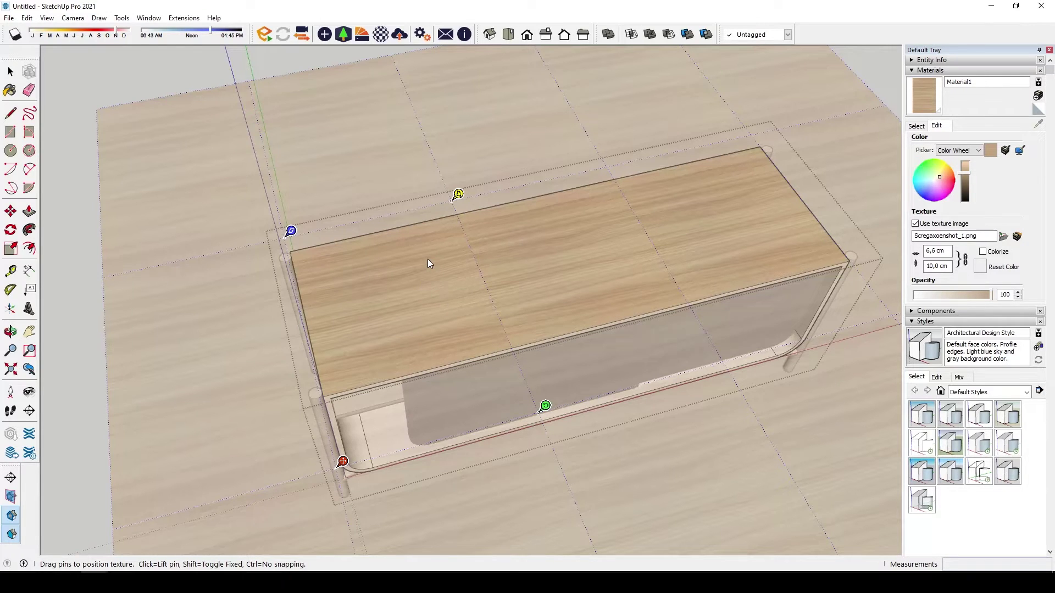
key(Return)
- Paint the cabinet's side panels and underside with the In Model wood material
right_click(411, 261)
mouse_move(462, 403)
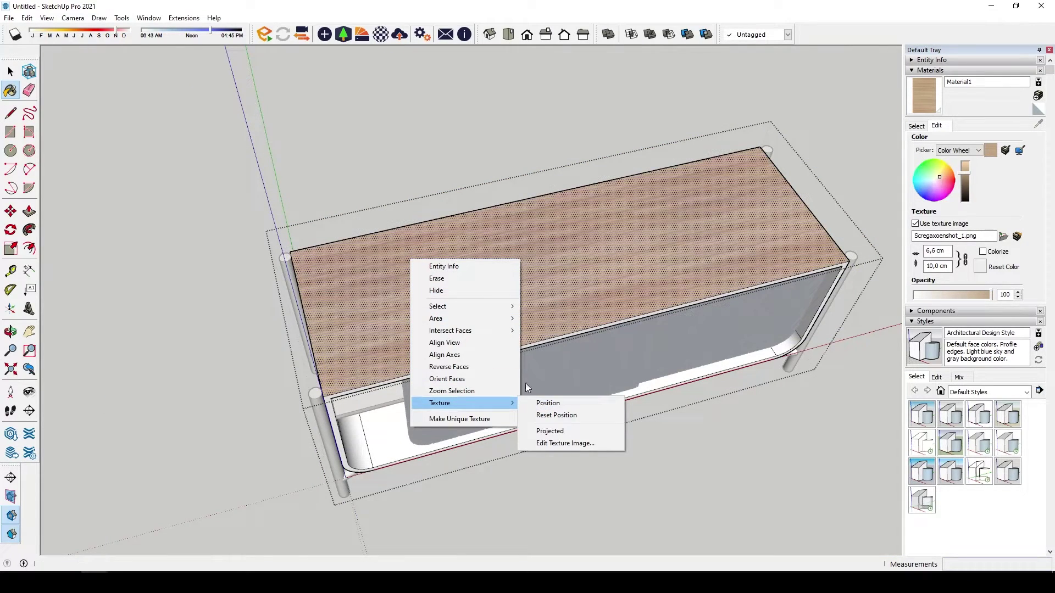
click(394, 278)
middle_drag(346, 294, 464, 324)
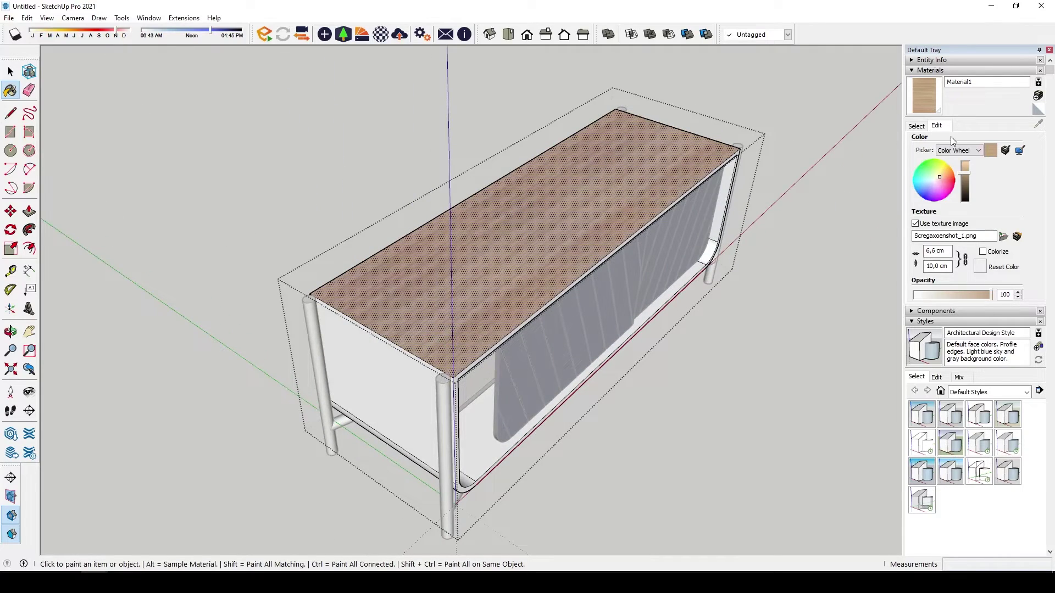
click(916, 126)
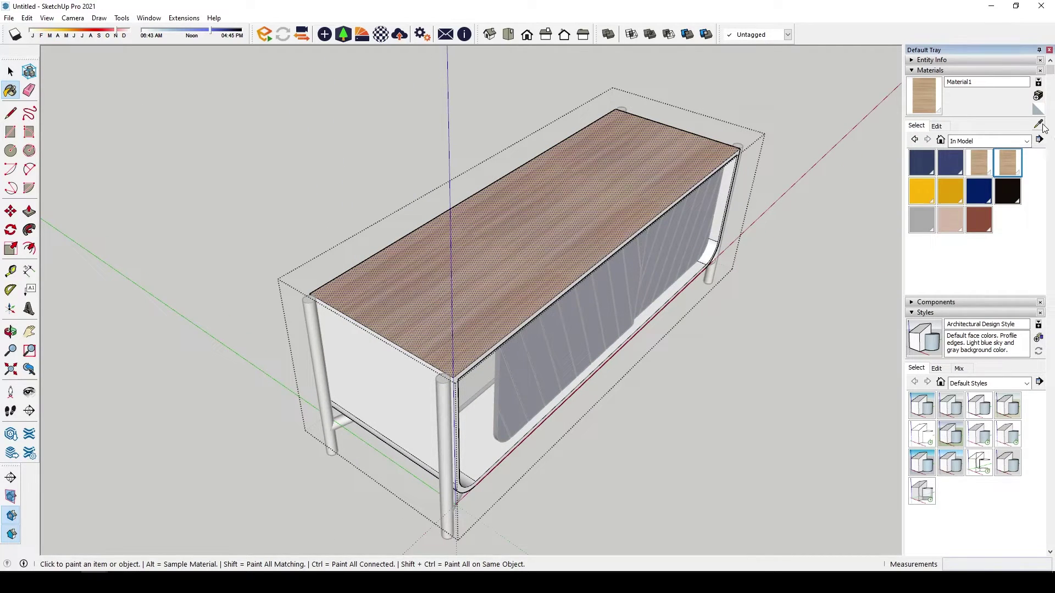
mouse_move(483, 365)
middle_down()
mouse_move(456, 345)
mouse_move(431, 249)
middle_up()
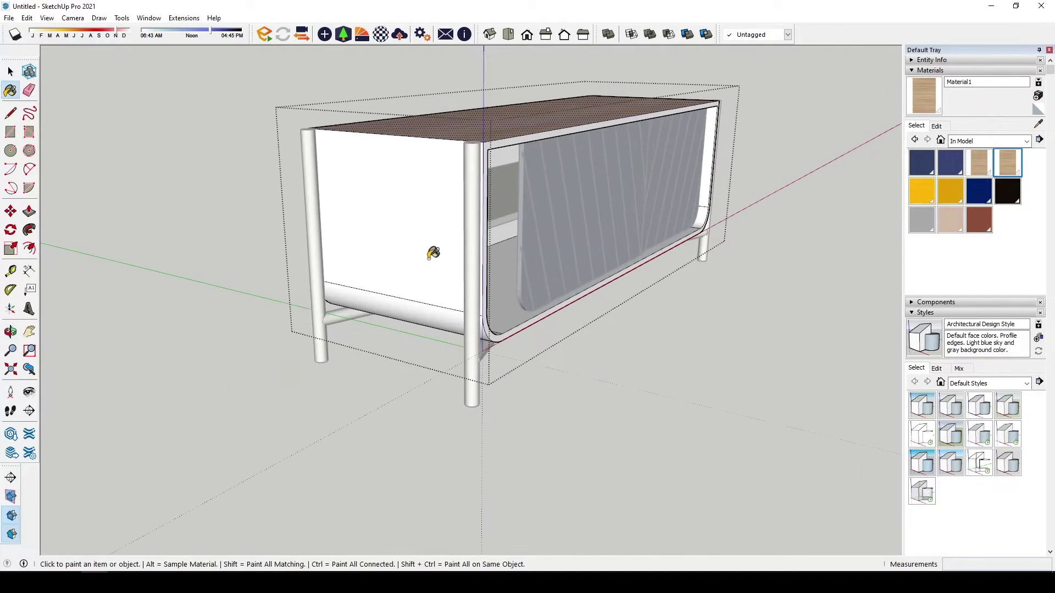
click(431, 249)
mouse_move(471, 318)
middle_down()
mouse_move(442, 241)
mouse_move(549, 259)
mouse_move(459, 217)
mouse_move(610, 240)
middle_up()
click(443, 240)
click(611, 180)
- Paint the left end panel, left compartment floor and back, and inner right side with wood
middle_drag(612, 179, 278, 237)
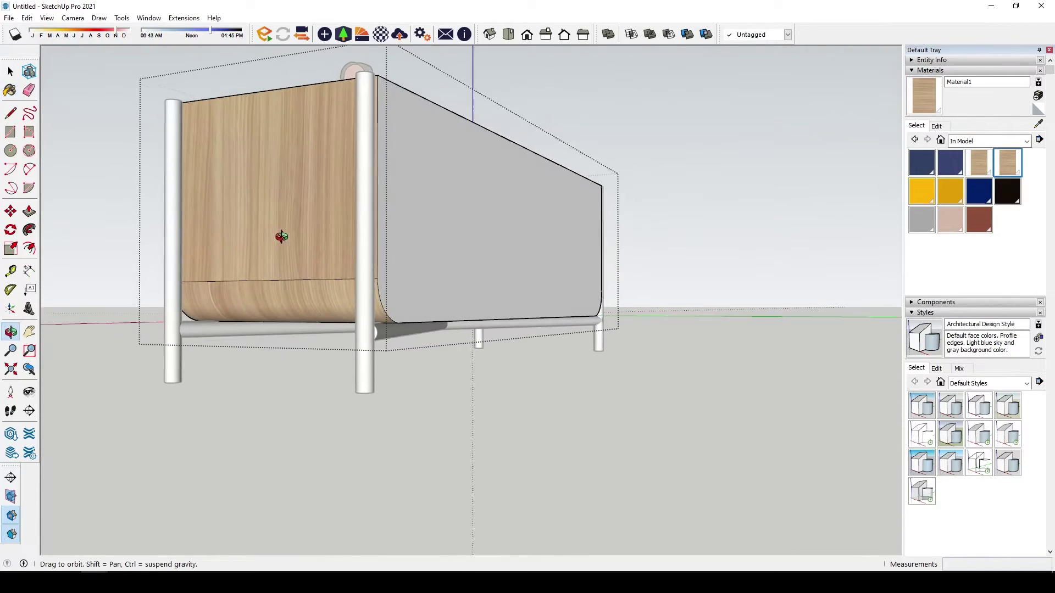
middle_drag(295, 273, 329, 337)
scroll(290, 270, up, 3)
click(308, 277)
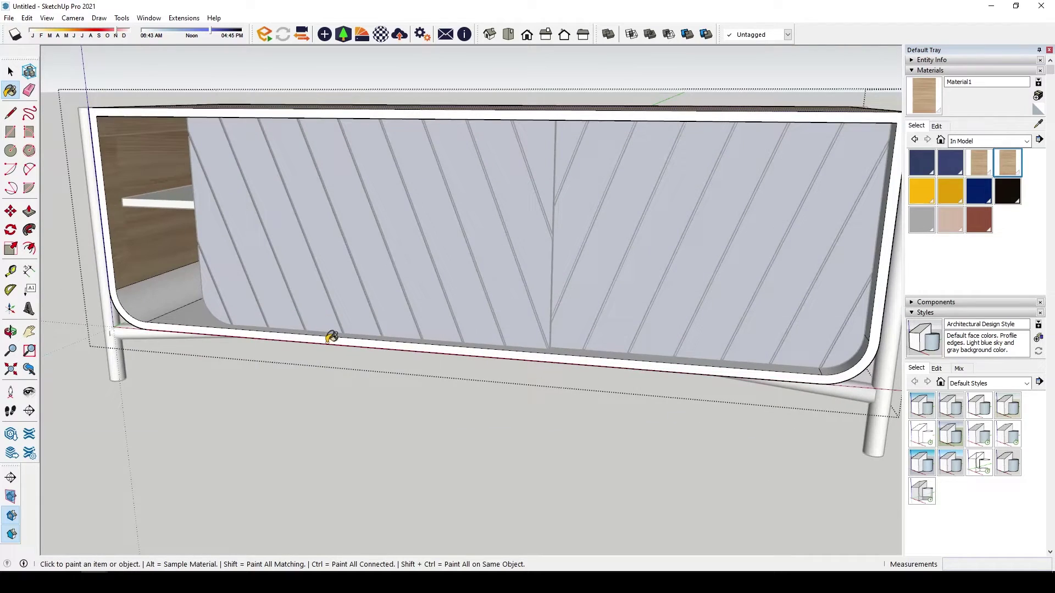
scroll(172, 306, up, 3)
click(137, 306)
click(181, 196)
mouse_move(180, 197)
middle_down()
mouse_move(226, 63)
mouse_move(268, 94)
middle_up()
scroll(755, 321, up, 3)
click(742, 297)
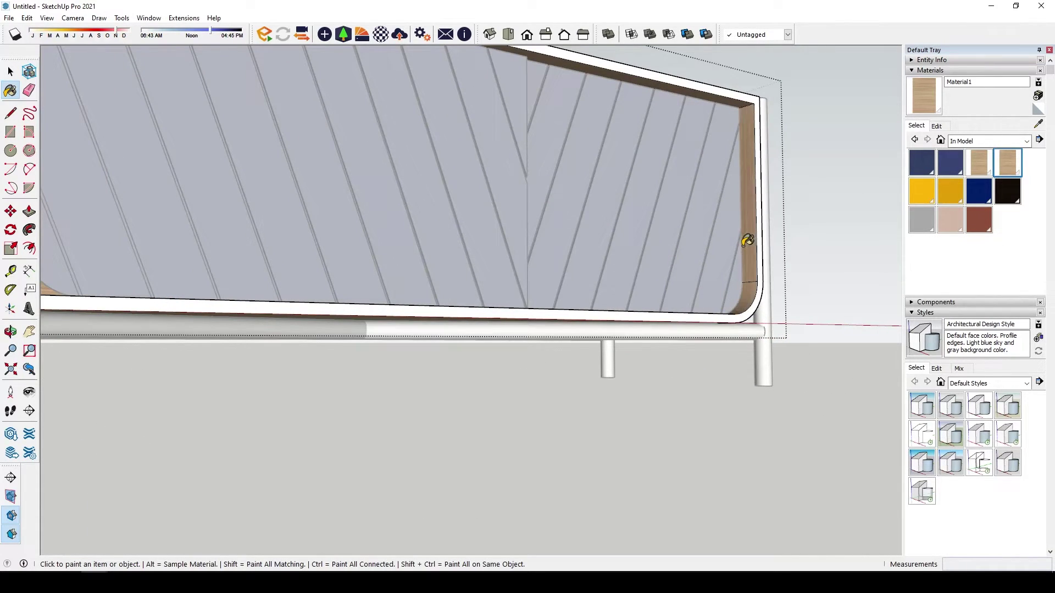
mouse_move(744, 236)
middle_down()
mouse_move(784, 104)
mouse_move(714, 307)
middle_up()
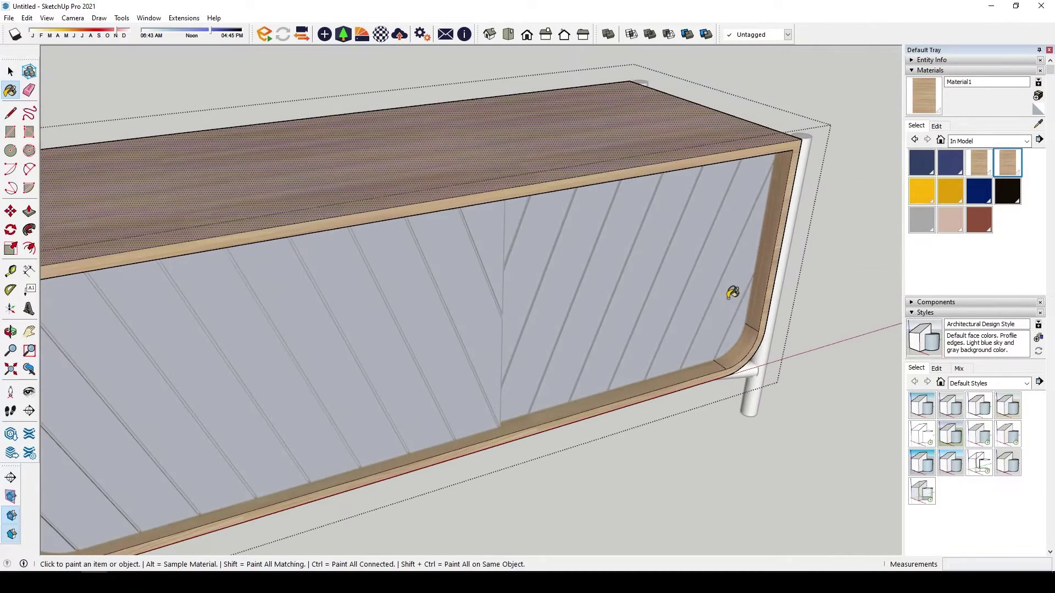
scroll(714, 308, down, 3)
key(space)
scroll(514, 397, up, 4)
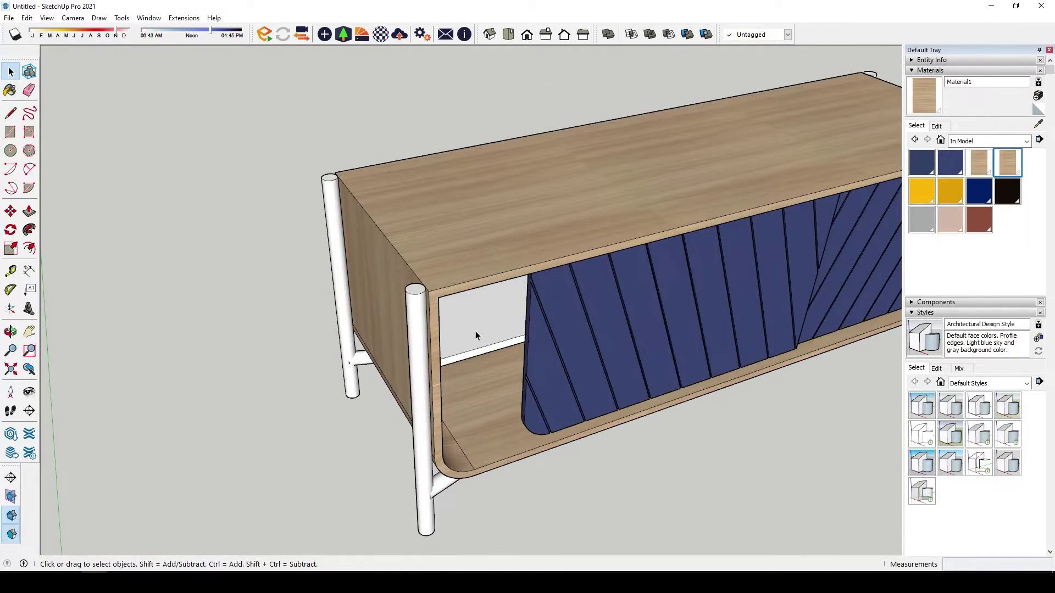
- Paint the back panel inside the left opening with the wood material
scroll(476, 331, up, 4)
click(470, 324)
key(b)
click(472, 311)
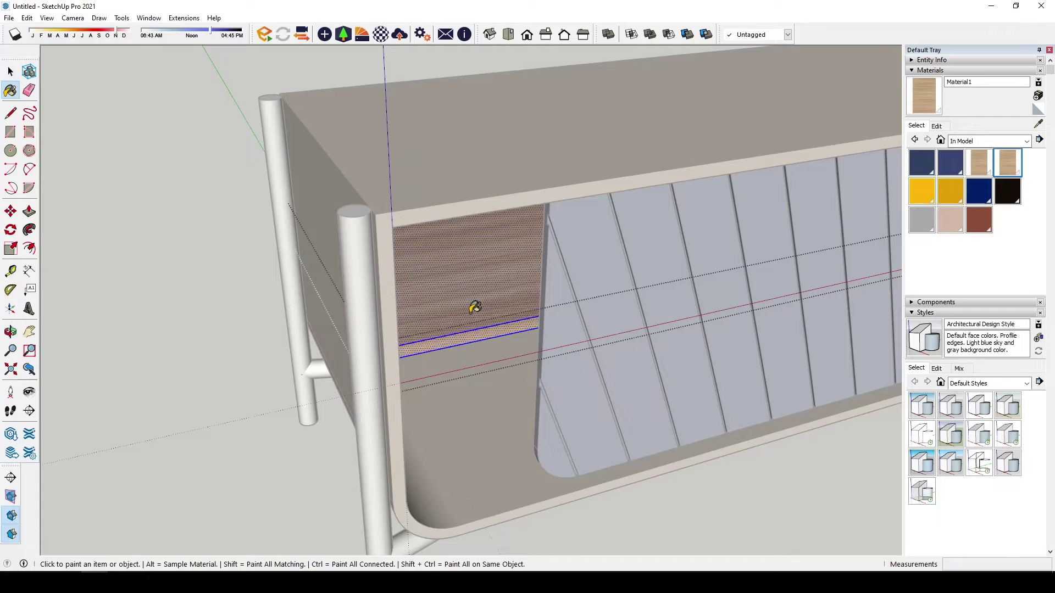
scroll(444, 262, up, 4)
- Open the front left leg group and paint it with wood
middle_drag(444, 262, 473, 339)
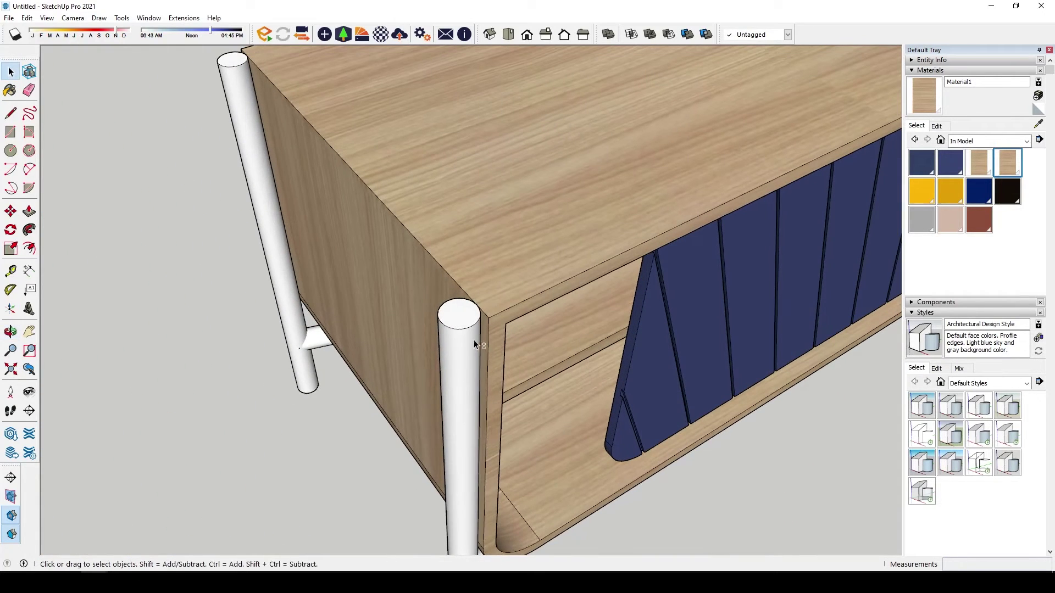
click(459, 329)
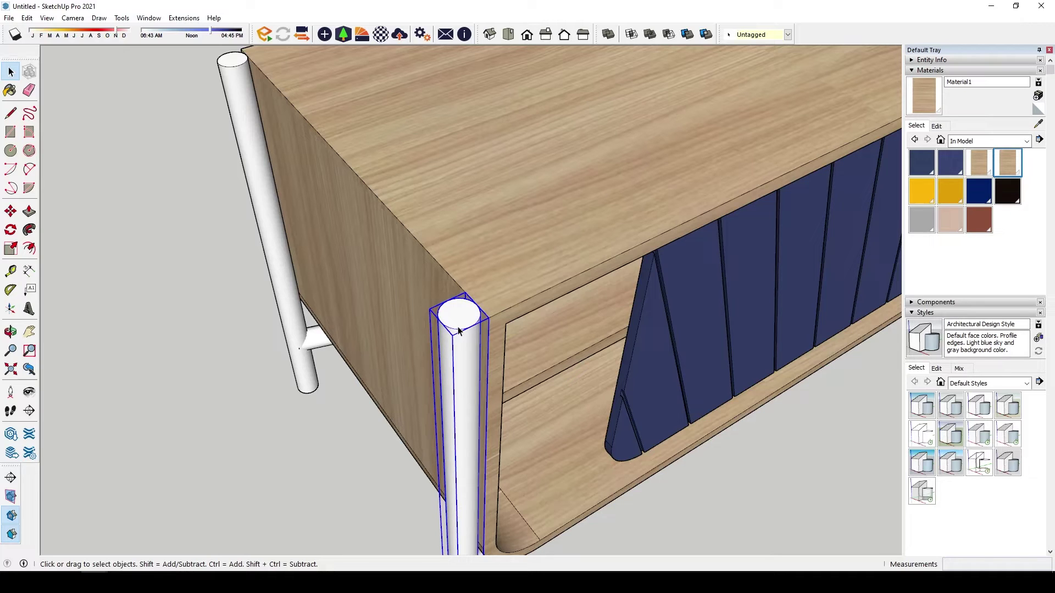
double_click(462, 371)
mouse_move(464, 380)
middle_down()
mouse_move(447, 330)
mouse_move(370, 207)
mouse_move(370, 245)
mouse_move(473, 329)
mouse_move(549, 242)
mouse_move(565, 306)
mouse_move(637, 275)
mouse_move(607, 223)
middle_up()
key(b)
click(441, 302)
key(space)
- Sample the wood from the side panel and paint another leg with it
click(1038, 124)
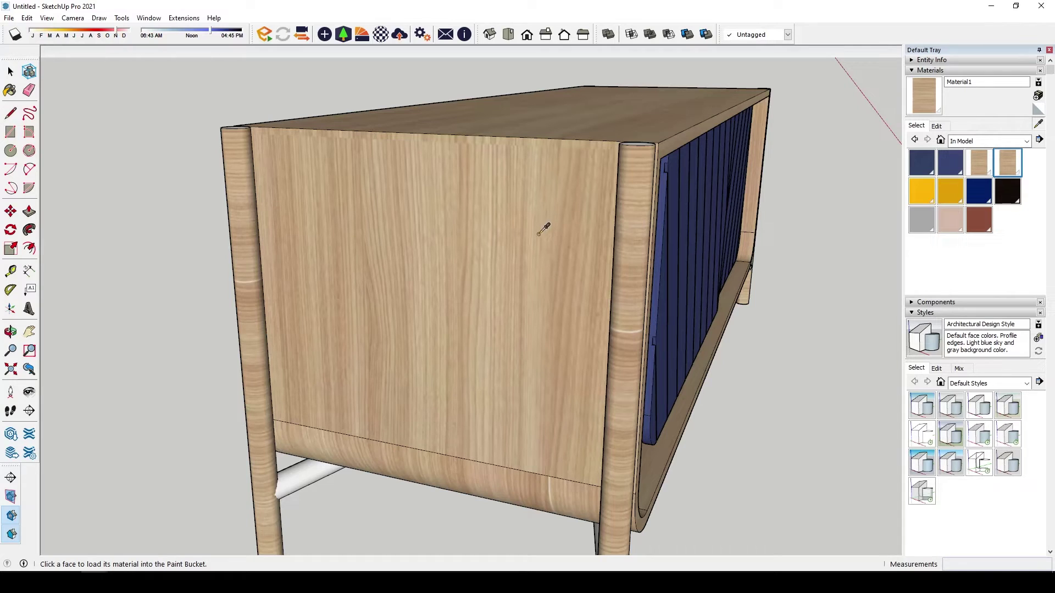
click(532, 205)
key(space)
mouse_move(576, 217)
middle_down()
mouse_move(615, 204)
mouse_move(444, 219)
mouse_move(545, 252)
middle_up()
double_click(615, 204)
key(b)
click(625, 206)
key(Escape)
mouse_move(550, 289)
middle_down()
mouse_move(608, 346)
mouse_move(519, 252)
middle_up()
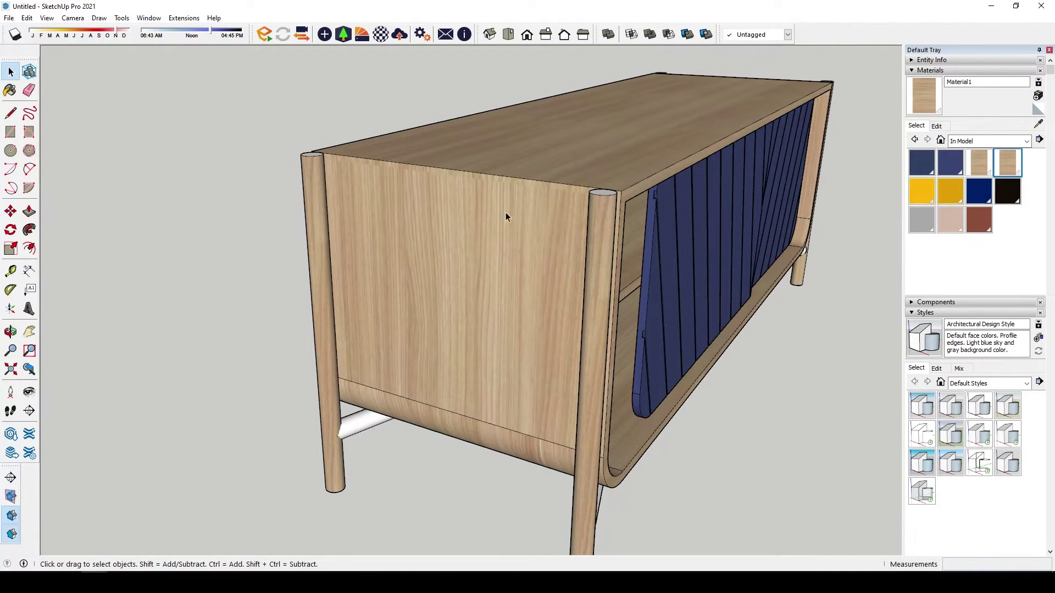
- Frame the whole sideboard so the lower stretchers between the legs are visible
middle_drag(505, 217, 535, 302)
scroll(470, 302, up, 2)
scroll(471, 301, up, 5)
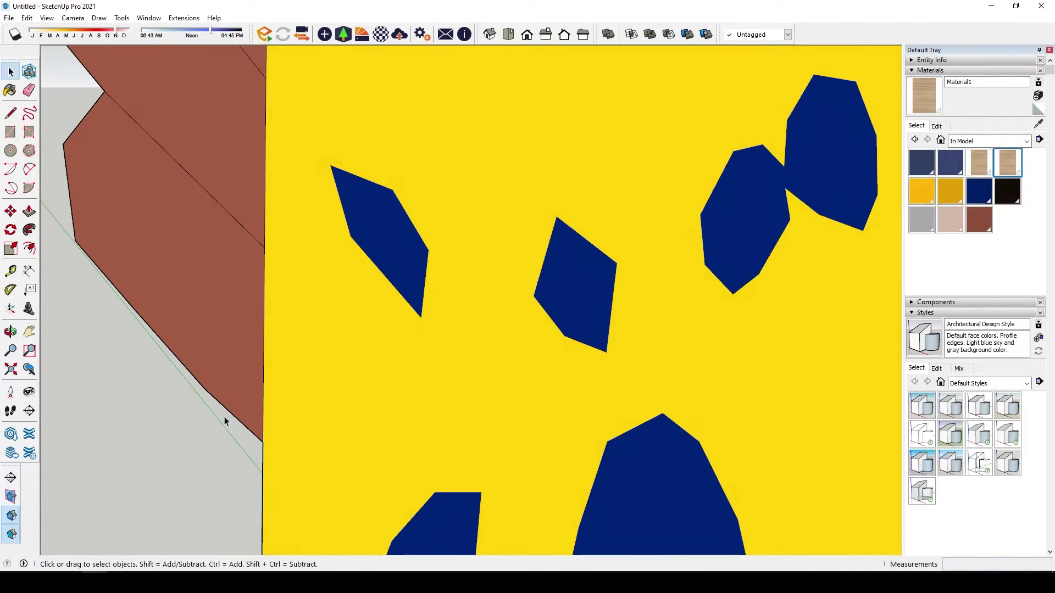
click(30, 372)
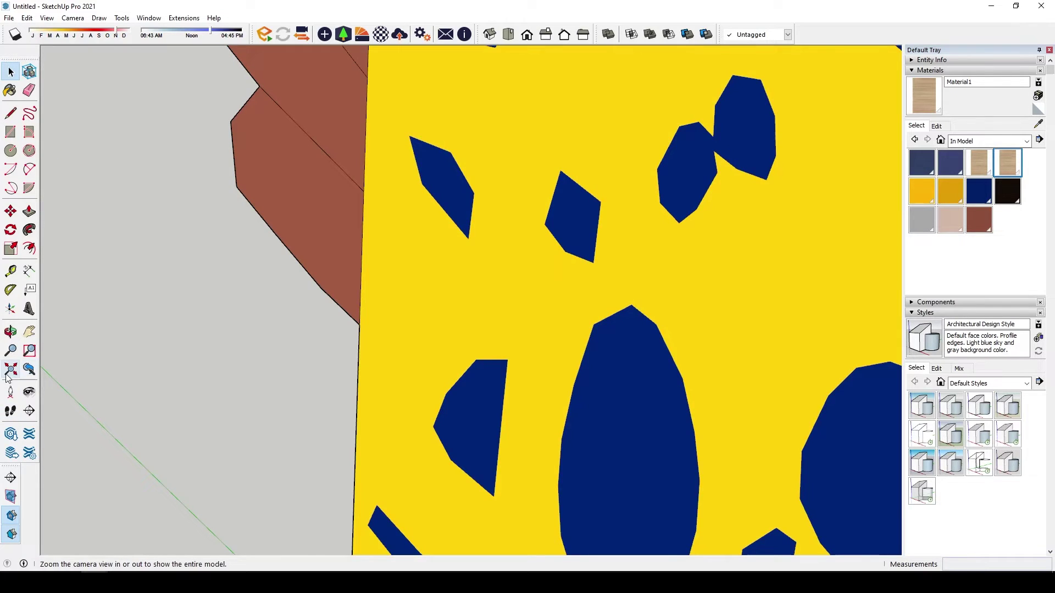
click(11, 369)
scroll(335, 370, up, 3)
scroll(236, 364, up, 2)
- Paint the lower stretcher group with the wood material and view the sideboard from the front
click(236, 365)
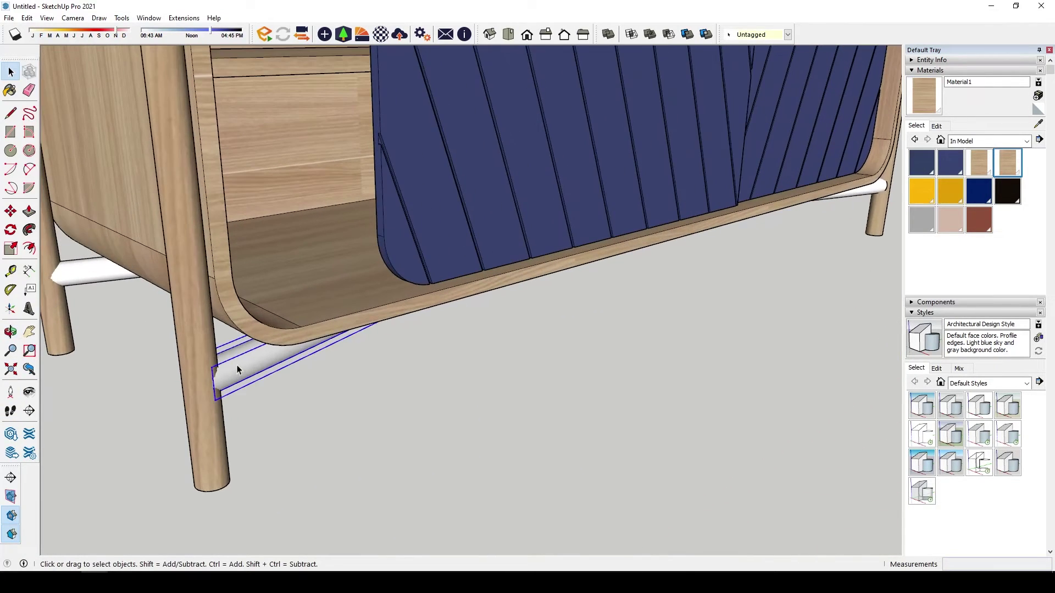
double_click(236, 365)
key(b)
click(245, 357)
key(space)
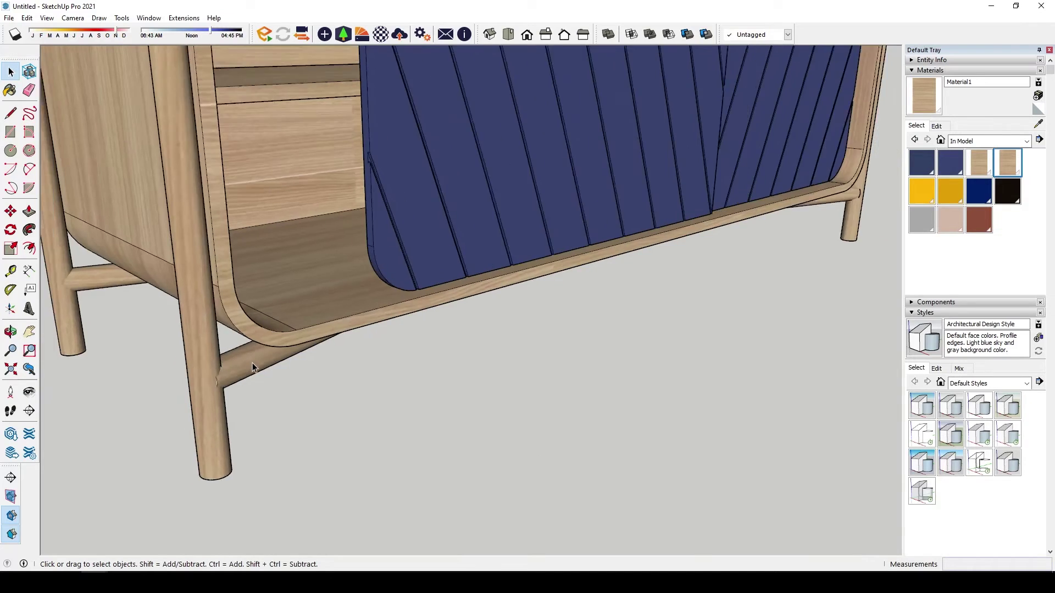
scroll(252, 366, down, 5)
mouse_move(252, 363)
middle_down()
mouse_move(629, 346)
mouse_move(669, 359)
middle_up()
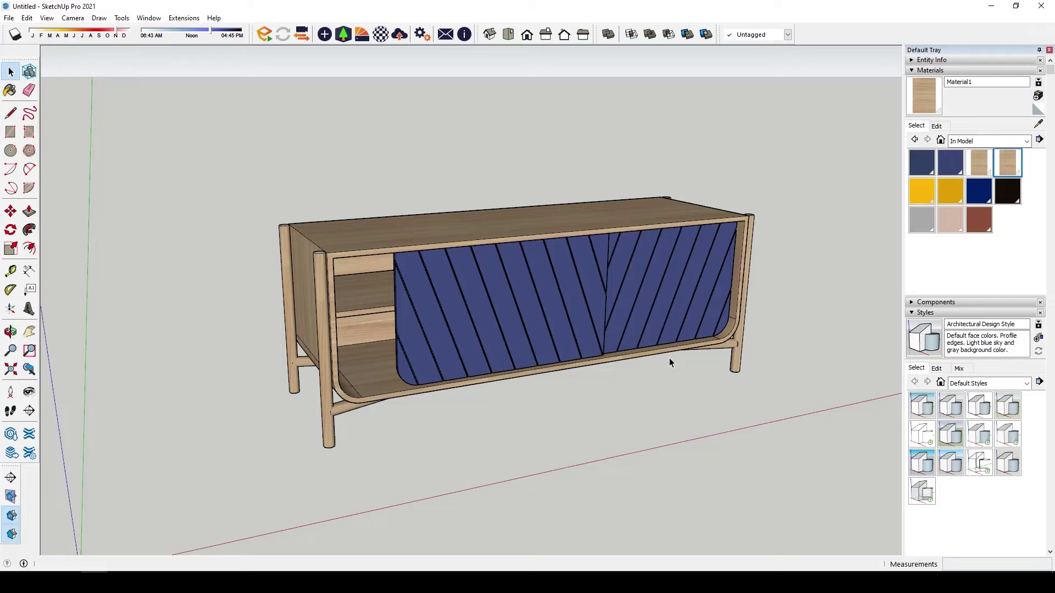
middle_drag(669, 358, 635, 372)
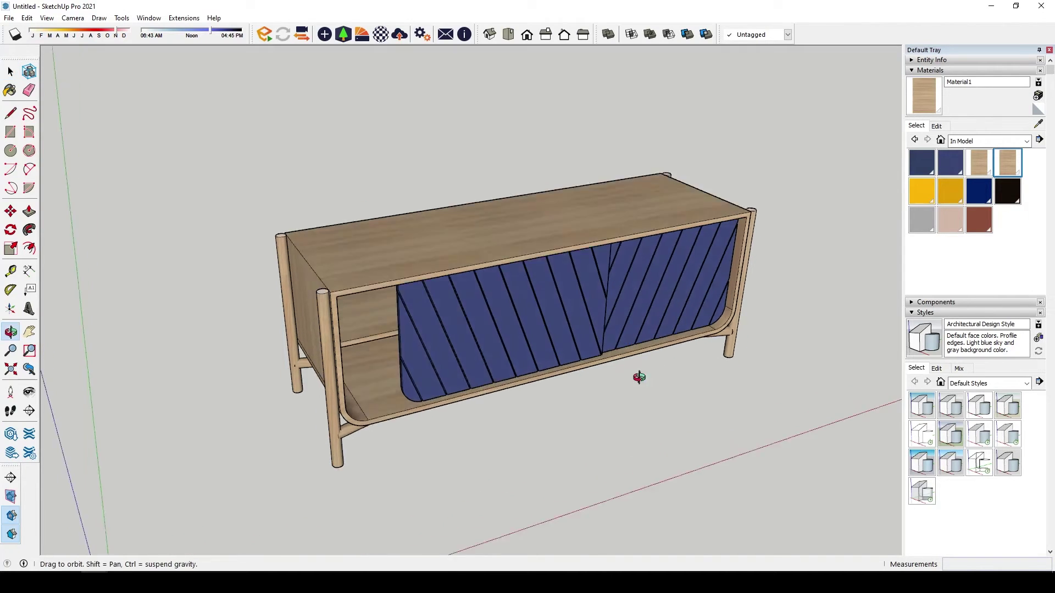
scroll(424, 357, up, 4)
scroll(292, 446, up, 1)
double_click(292, 446)
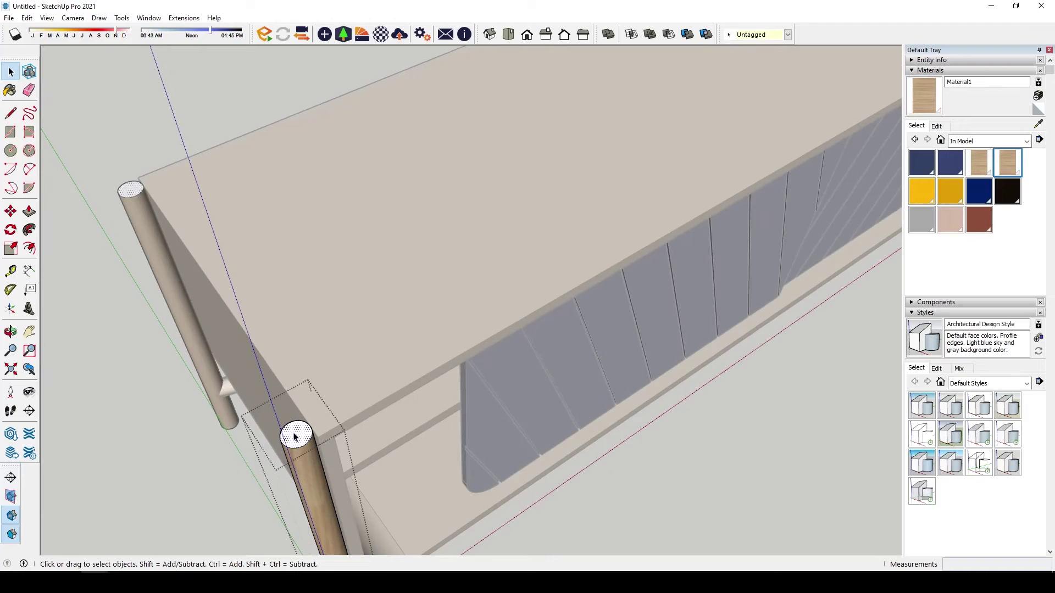
key(b)
key(space)
scroll(298, 391, down, 2)
key(Escape)
scroll(299, 378, down, 3)
mouse_move(298, 378)
middle_down()
mouse_move(247, 164)
mouse_move(376, 337)
mouse_move(397, 333)
middle_up()
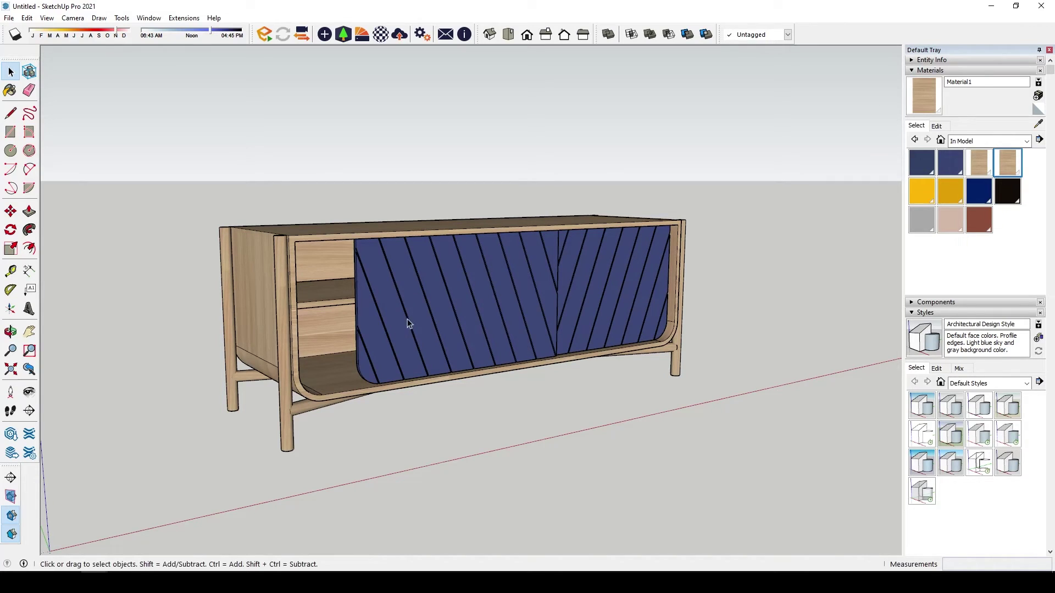
mouse_move(617, 294)
middle_down()
mouse_move(478, 301)
mouse_move(324, 279)
mouse_move(226, 357)
mouse_move(341, 447)
mouse_move(562, 466)
mouse_move(614, 445)
mouse_move(606, 373)
middle_up()
mouse_move(576, 339)
middle_down()
mouse_move(556, 299)
mouse_move(480, 280)
mouse_move(614, 313)
mouse_move(624, 366)
mouse_move(195, 347)
mouse_move(303, 357)
middle_up()
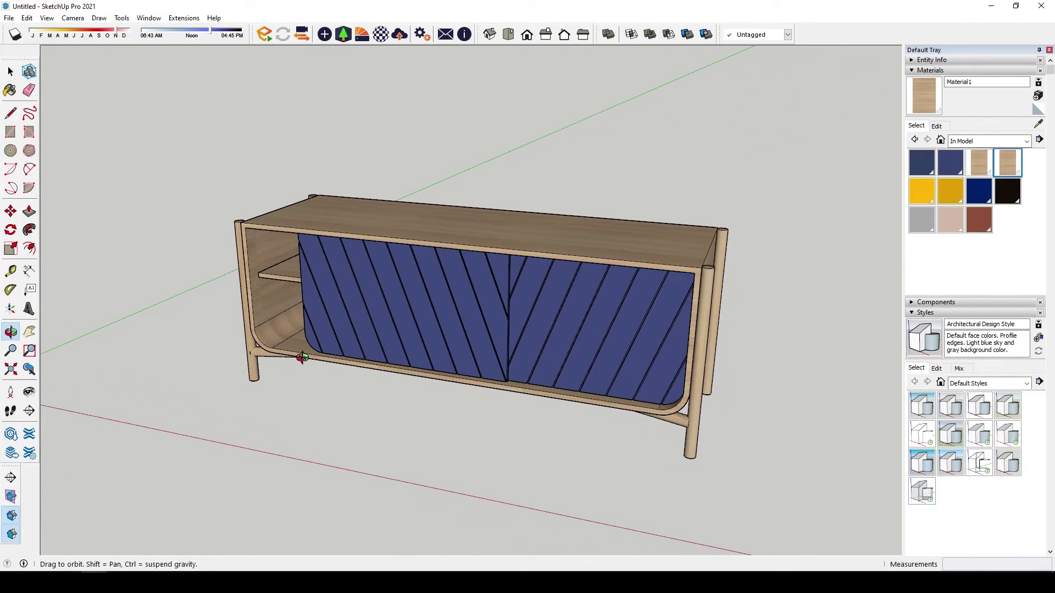
mouse_move(303, 357)
mouse_down()
mouse_move(464, 382)
mouse_move(598, 387)
mouse_move(607, 373)
mouse_up()
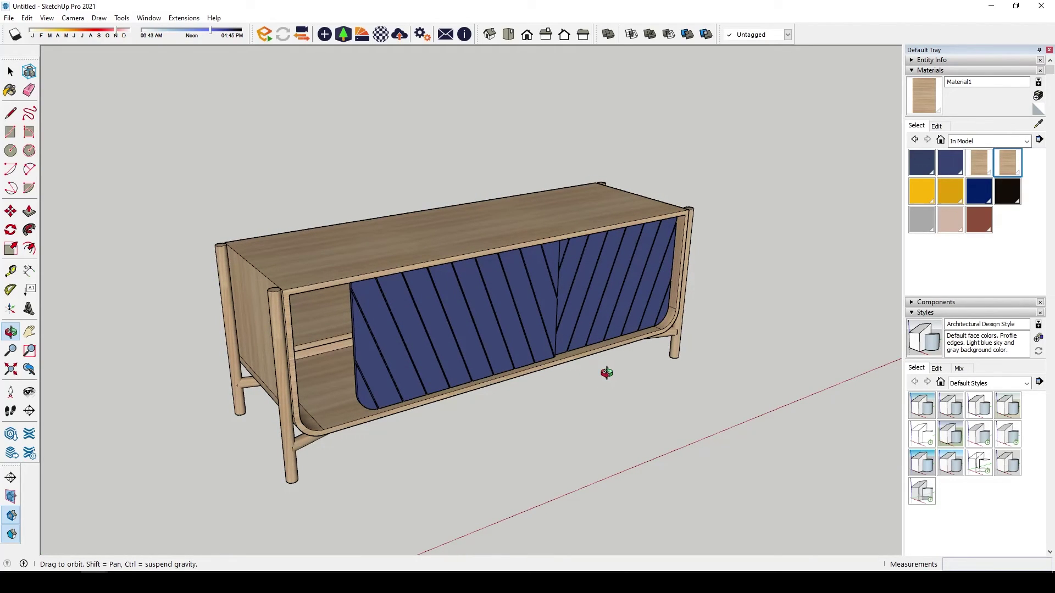
key(space)
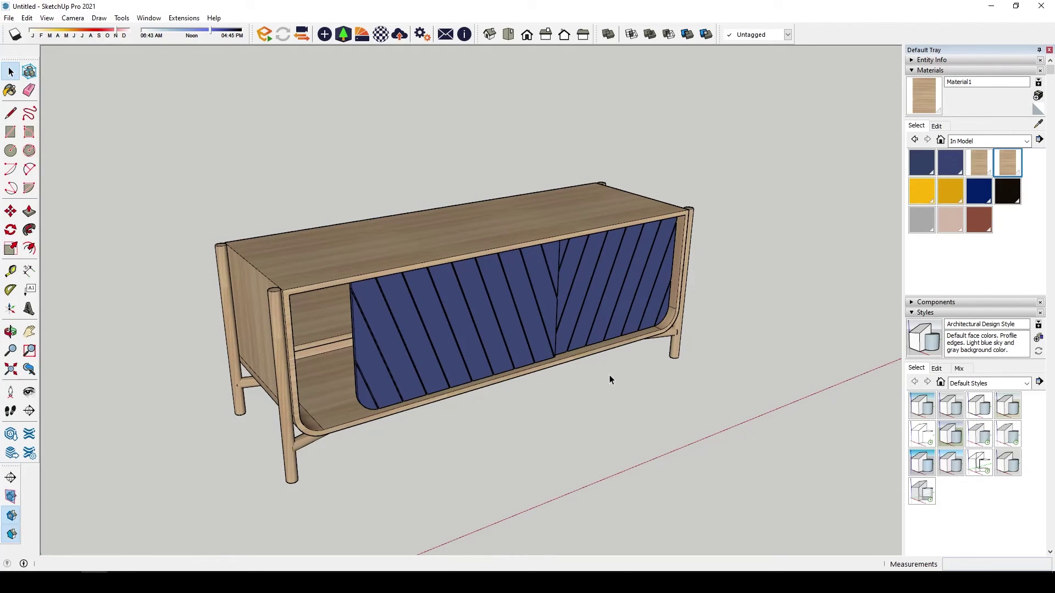